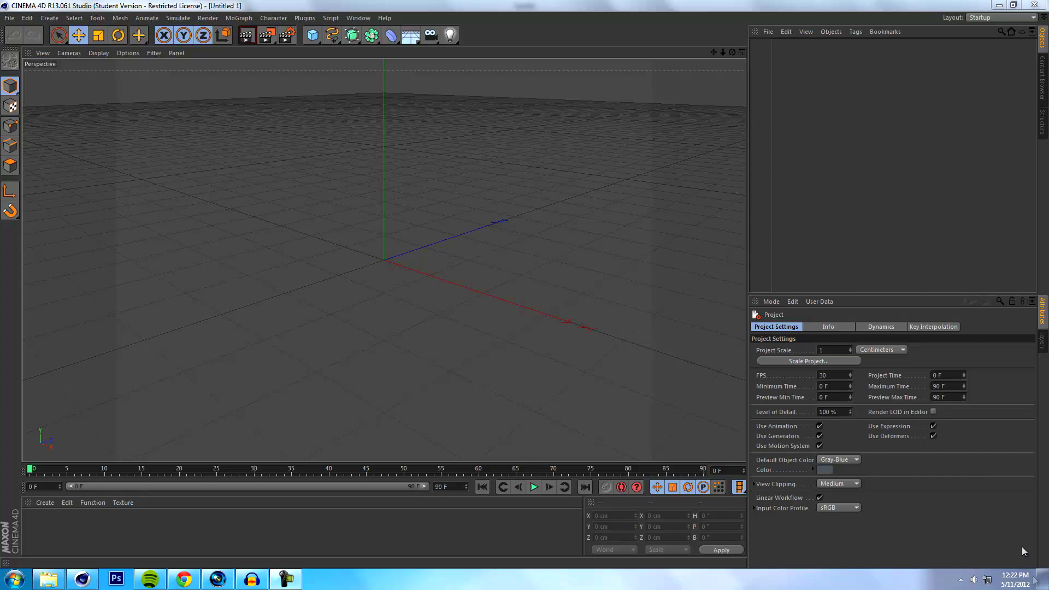
Open the tut project from the desktop and render its perspective view.
left_click(1044, 580)
double_click(145, 192)
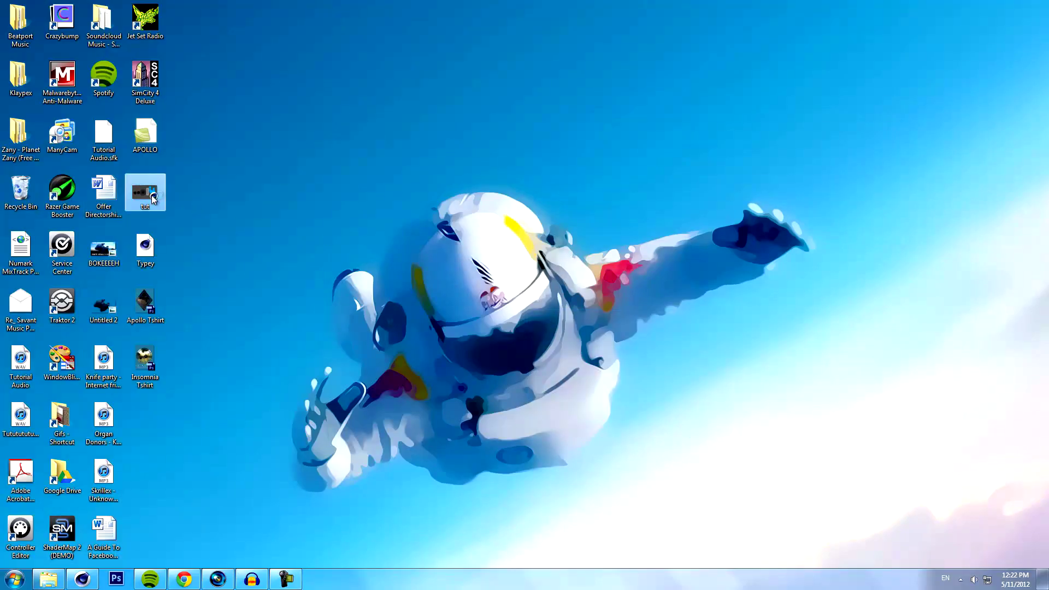
left_click(246, 35)
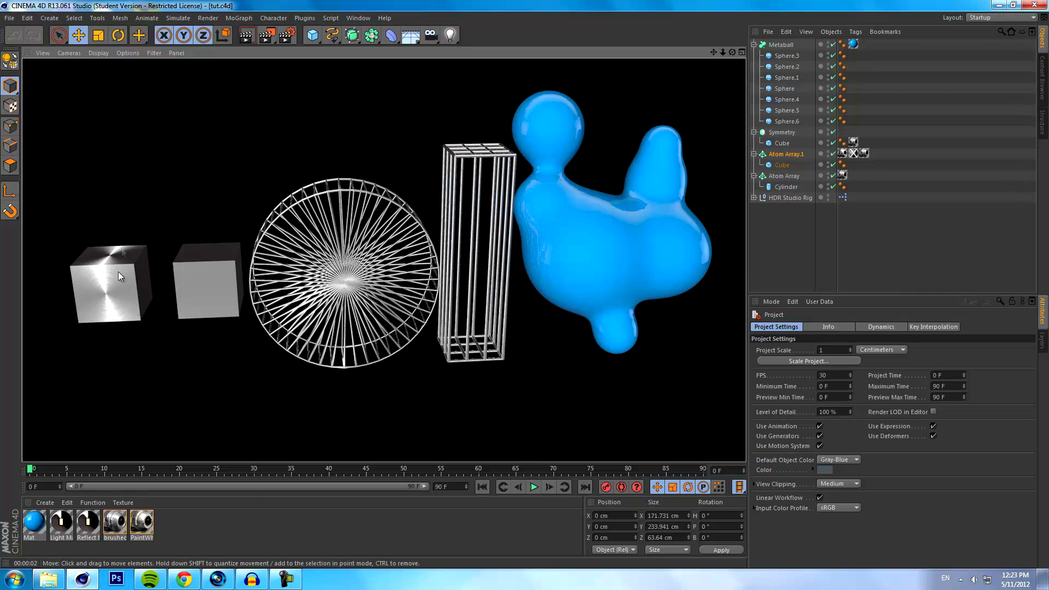
Create a new project with a cube nested under a Symmetry object, and select the Symmetry object.
left_click(9, 17)
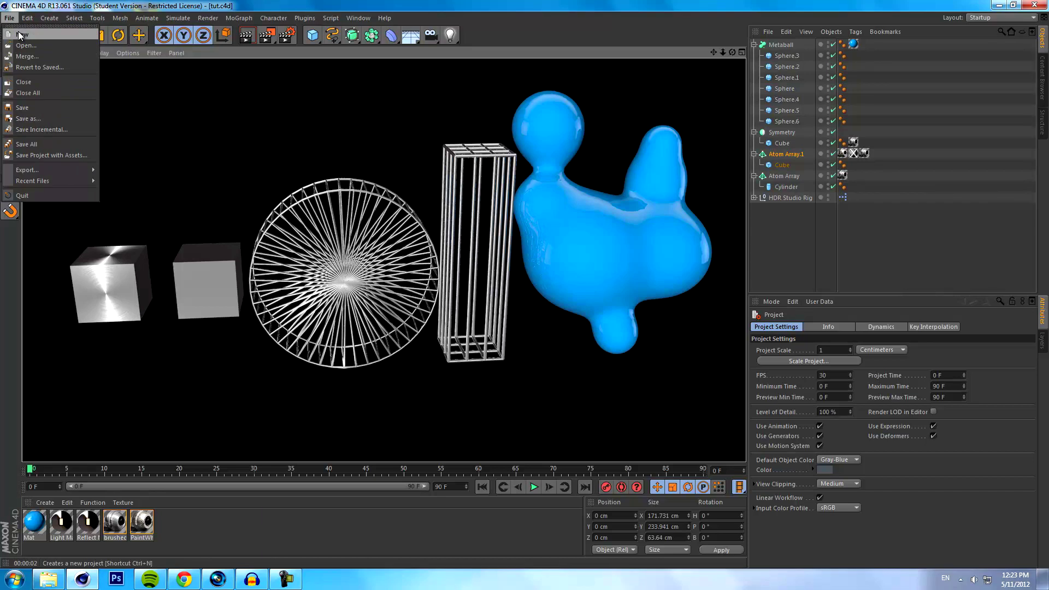
left_click(19, 34)
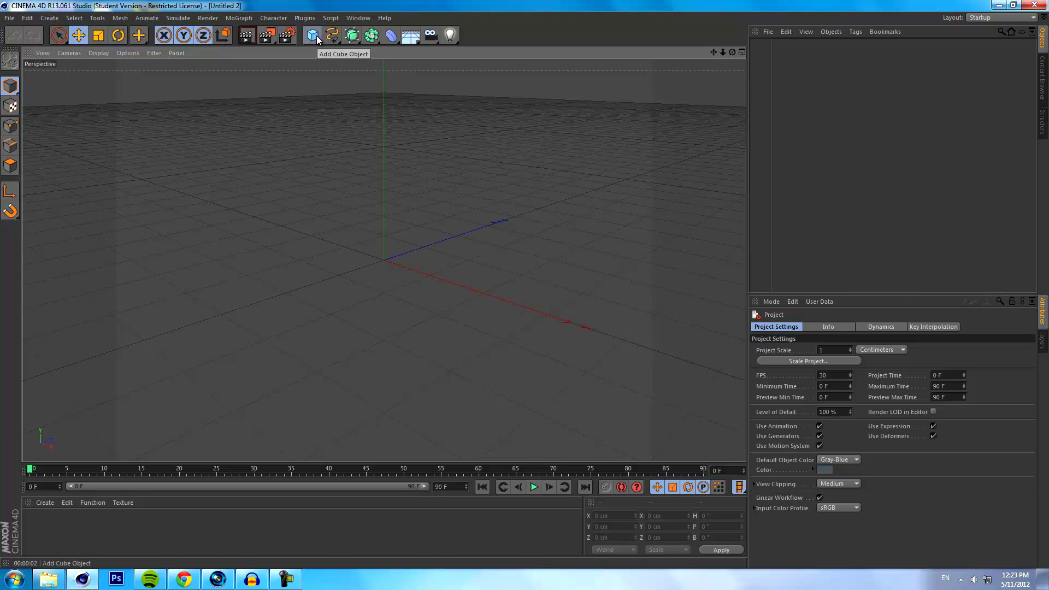
left_click_drag(317, 38, 506, 90)
left_click_drag(770, 57, 785, 44)
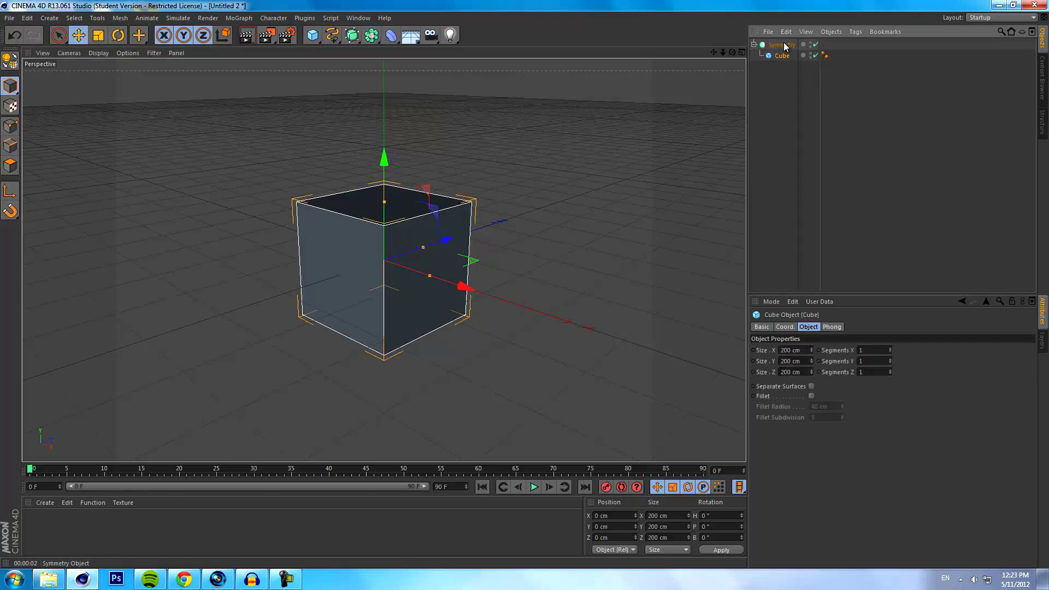
left_click(784, 46)
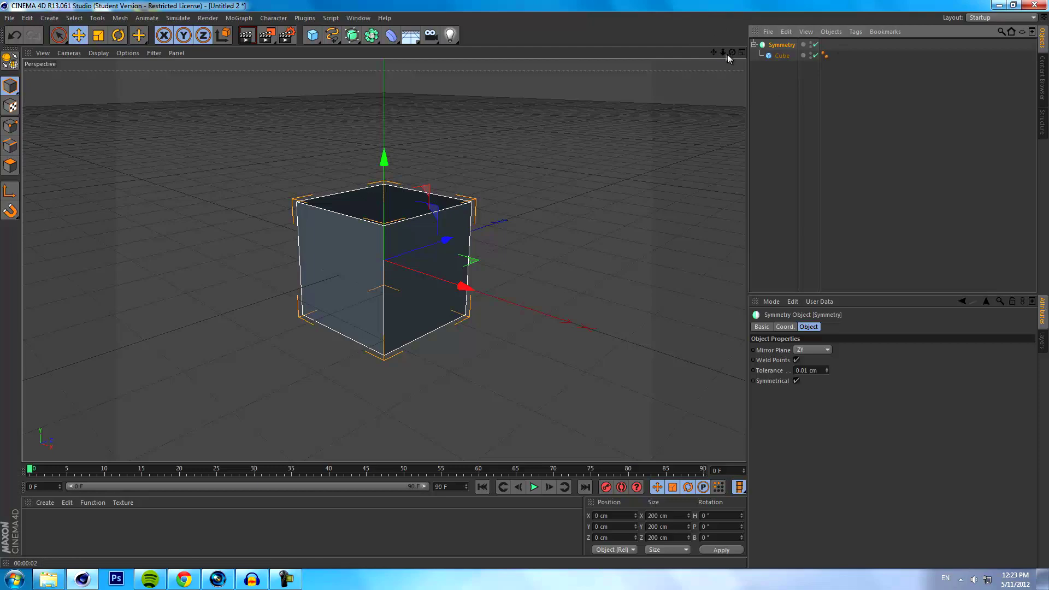
Move the cube along X to about -151 cm, away from the mirror plane.
left_click_drag(730, 53, 766, 60)
left_click(778, 56)
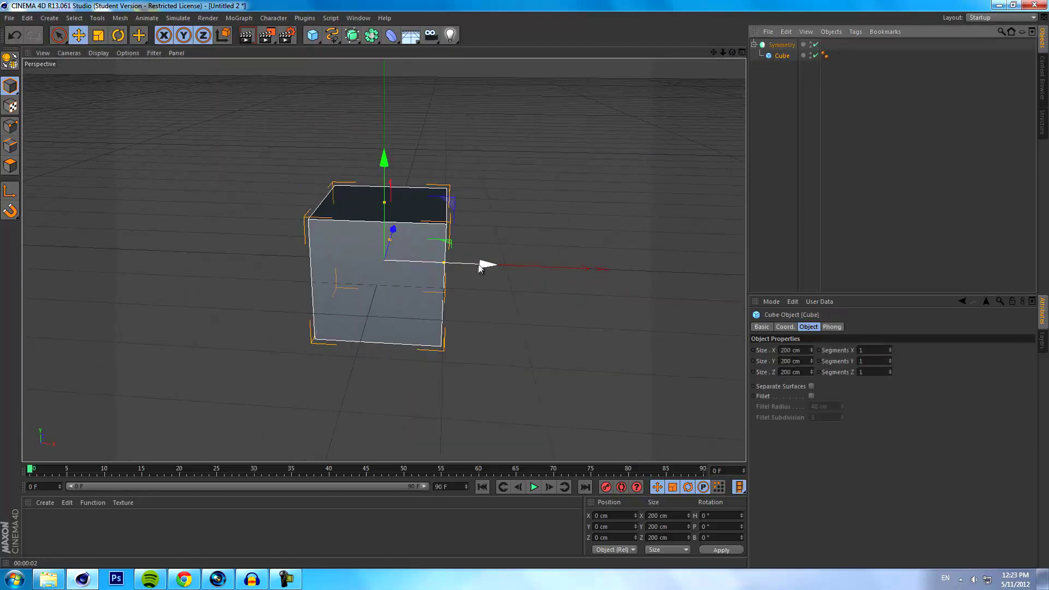
left_click_drag(480, 267, 398, 273)
left_click_drag(732, 52, 525, 283)
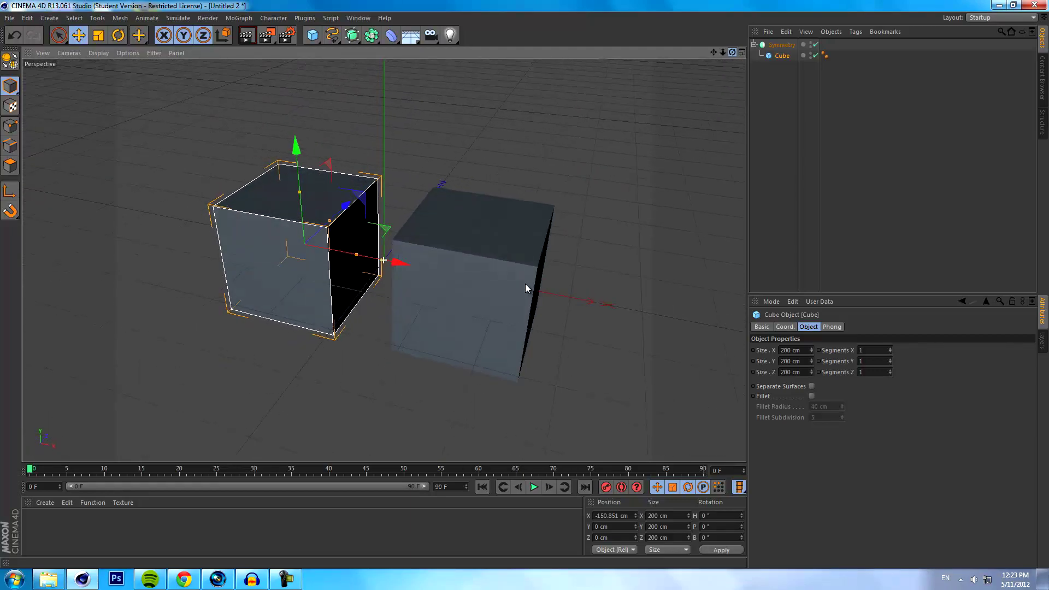
Make the cube editable and inset its front and top polygons by about 14.6 cm with Extrude Inner.
left_click(9, 60)
left_click(11, 165)
left_click(248, 247)
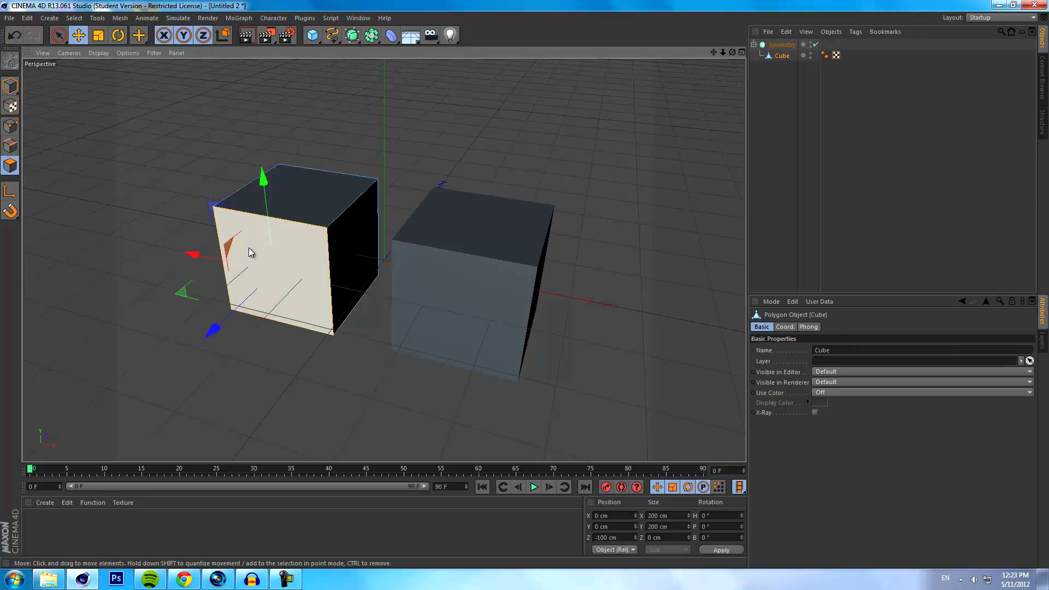
left_click(333, 193, "shift")
right_click(460, 135)
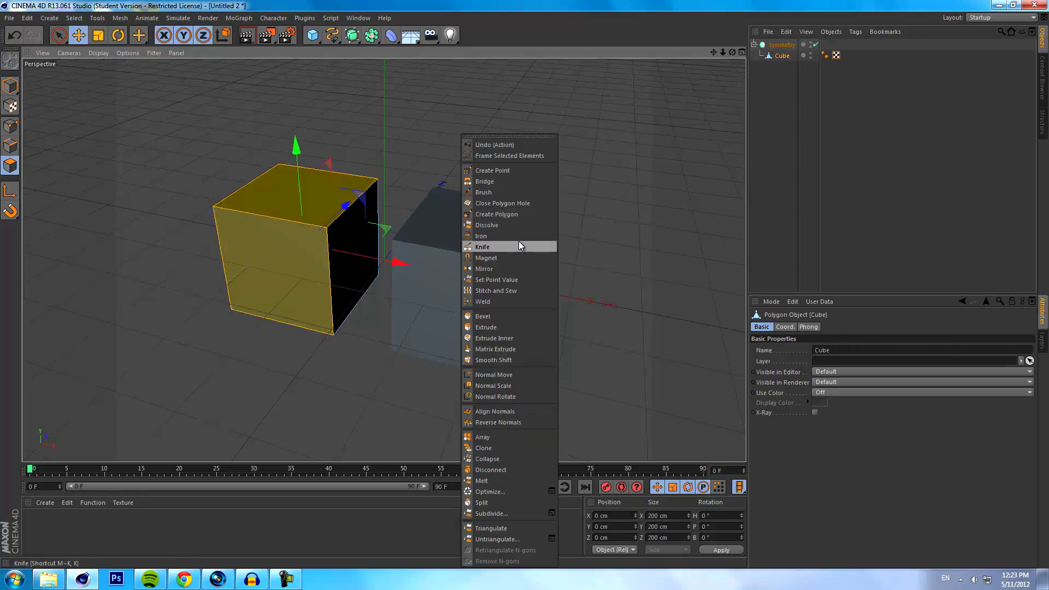
left_click(489, 339)
Extrude the inset front and top polygons outward by about 25.8 cm.
right_click(544, 109)
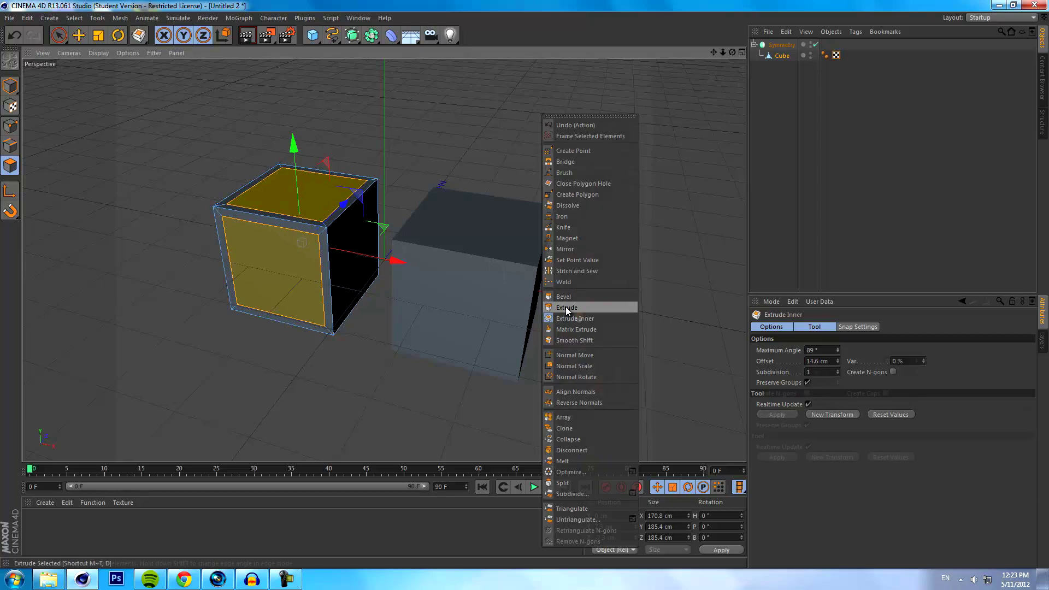
left_click(555, 306)
left_click_drag(516, 293, 667, 154)
left_click_drag(732, 52, 525, 284)
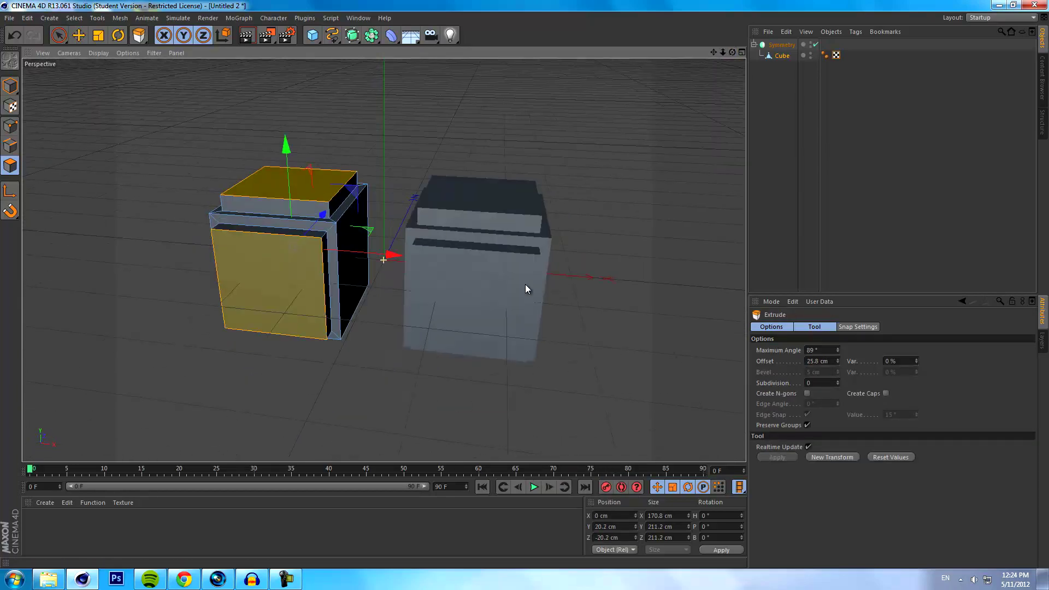
Loop-select the rim around the raised top block and inset it by about 3.6 cm with Extrude Inner.
right_click(332, 205)
left_click(335, 220)
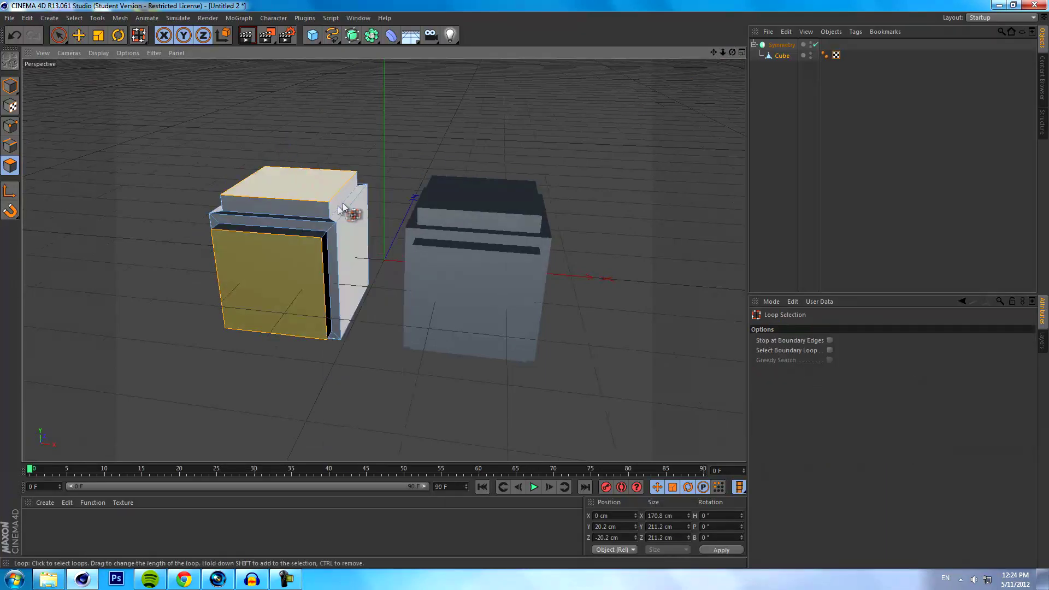
left_click(335, 221)
right_click(429, 137)
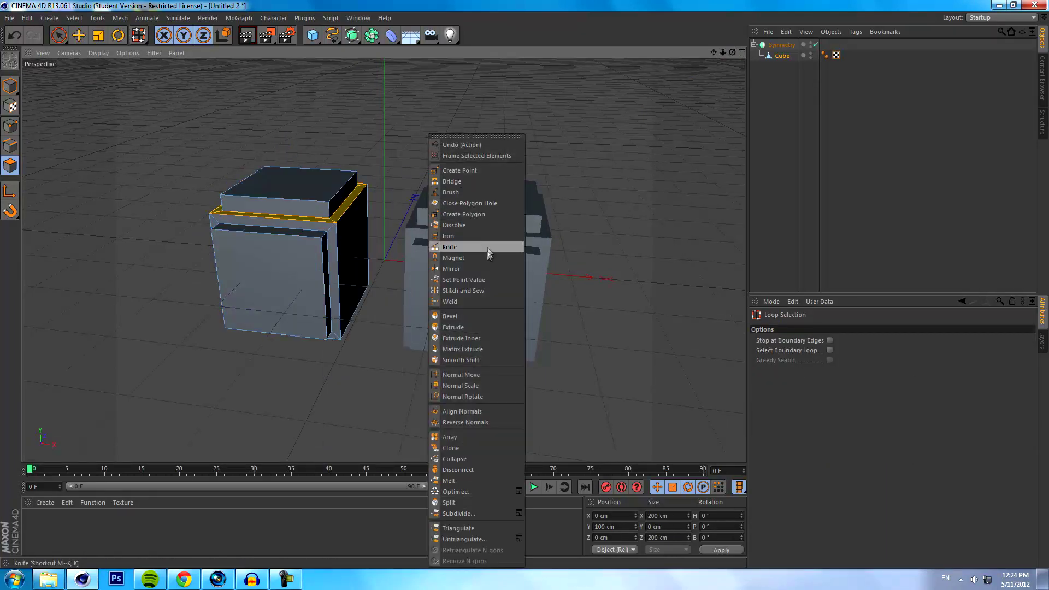
left_click(487, 339)
left_click_drag(516, 284, 526, 285)
Extrude the inset rim loop upward by about 36 cm.
right_click(526, 284)
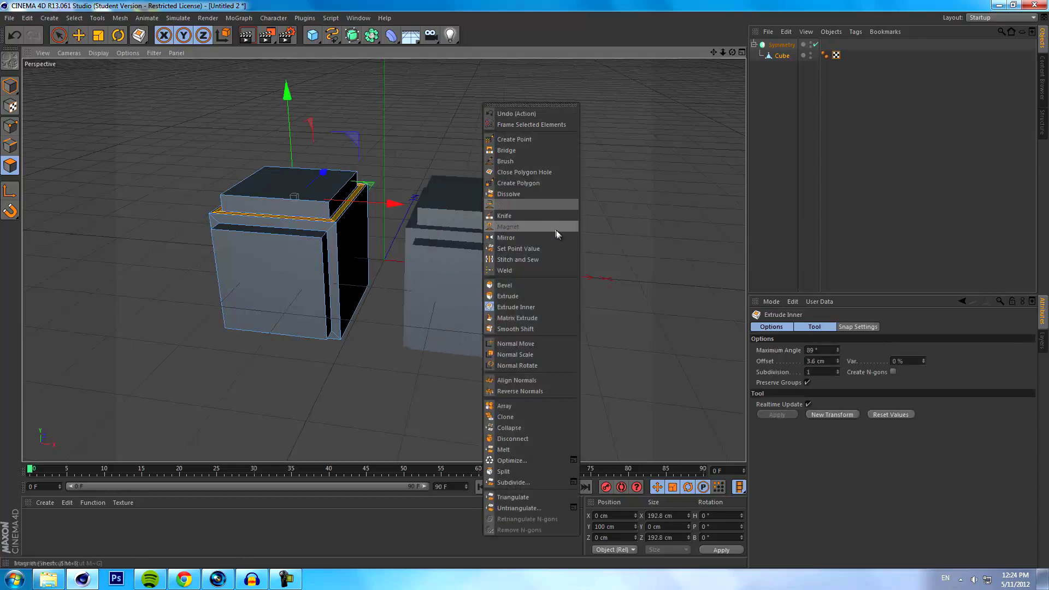
left_click(540, 296)
left_click_drag(500, 123, 523, 286)
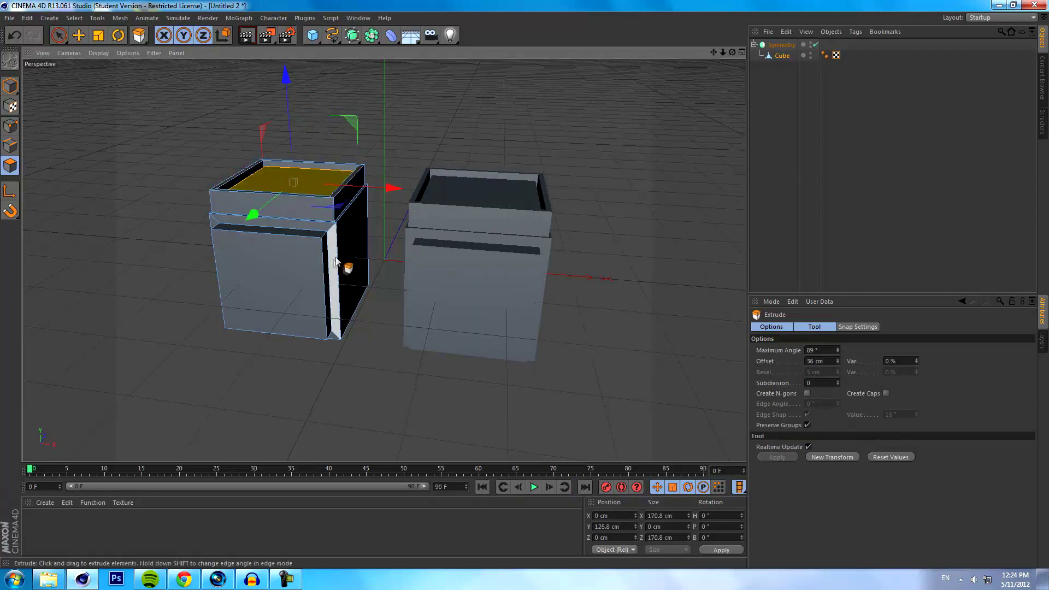
Extrude the side face facing the mirrored copy about 31.5 cm, and inset the new block's top face by about 7.9 cm.
left_click_drag(348, 271, 523, 285)
right_click(126, 178)
left_click(164, 338)
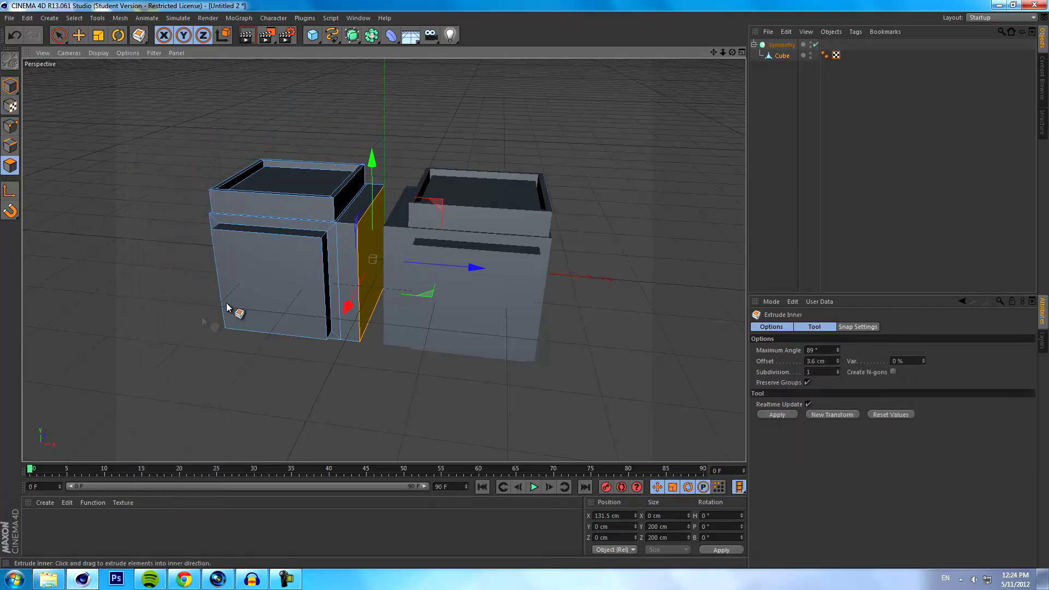
left_click(351, 211)
left_click_drag(352, 210, 528, 291)
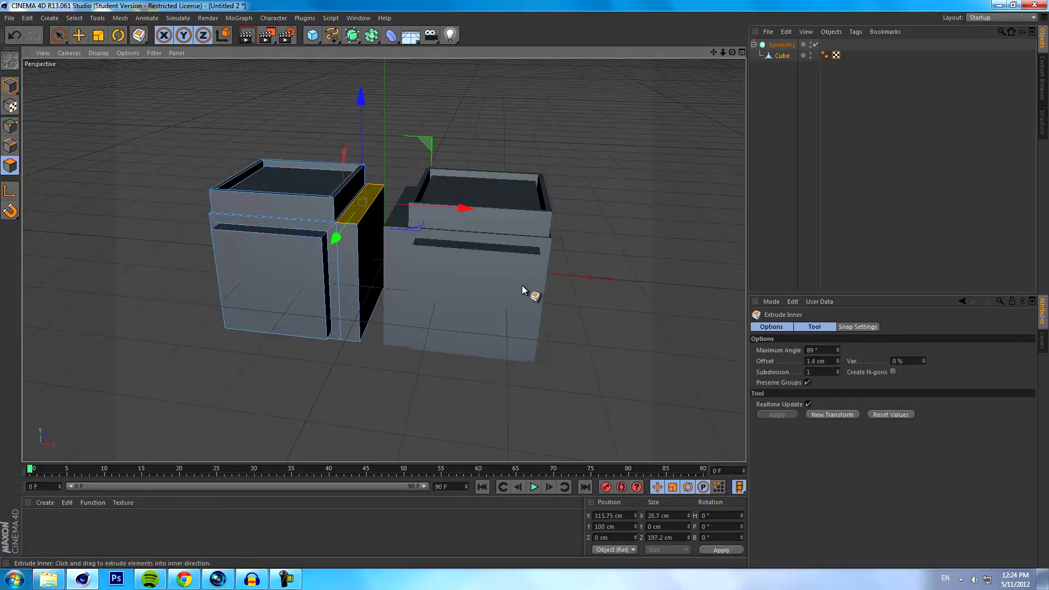
Extrude the inset strip on the side block upward by about 58.5 cm.
right_click(527, 291)
left_click(546, 308)
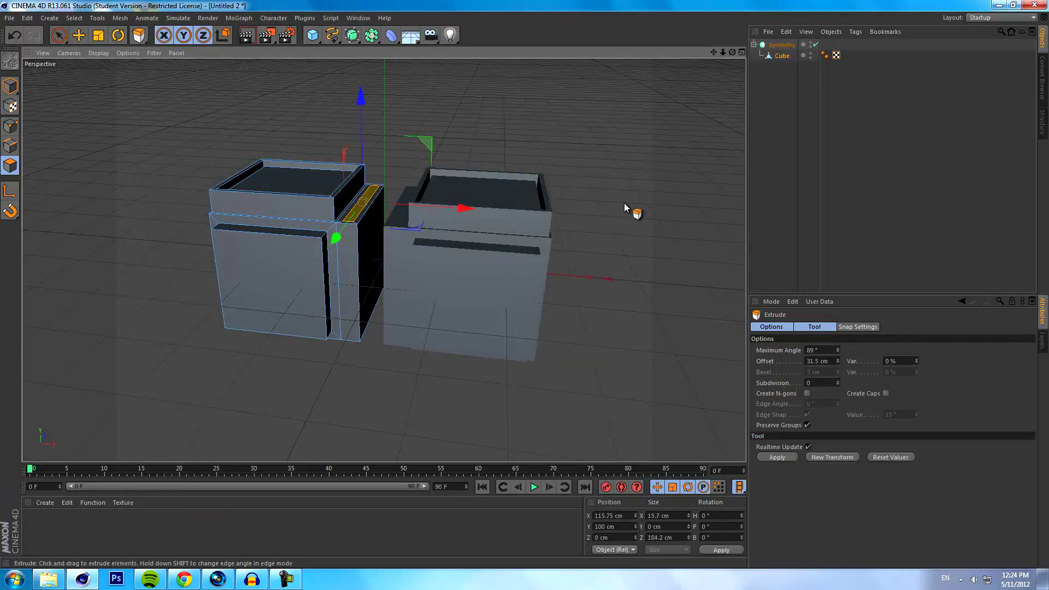
left_click_drag(626, 208, 524, 289)
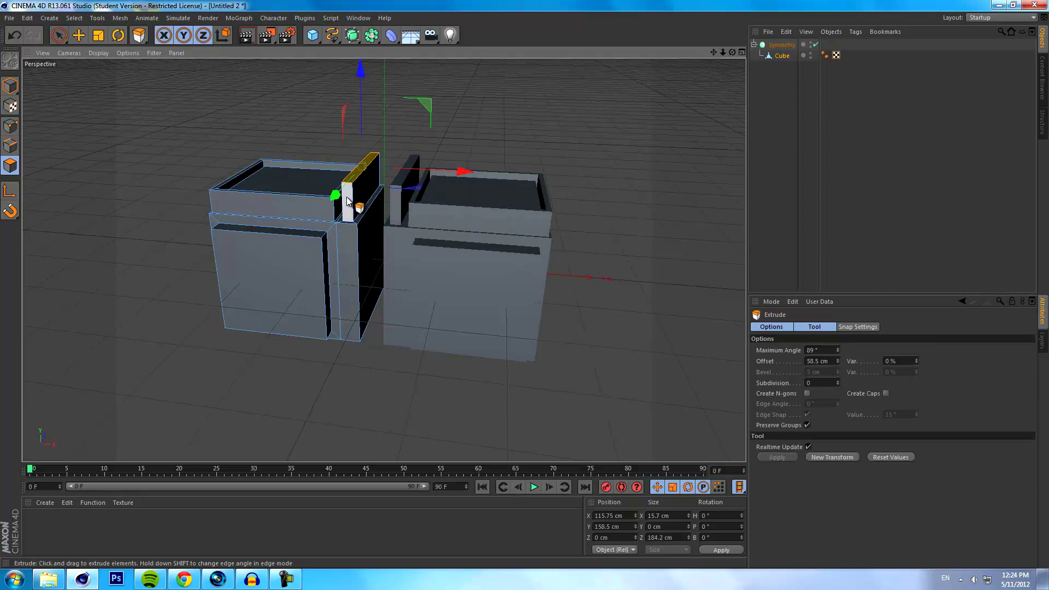
Extrude the narrow strip beside the raised wall up about 31.9 cm, and its front end face outward about 62.8 cm.
left_click_drag(732, 53, 525, 284)
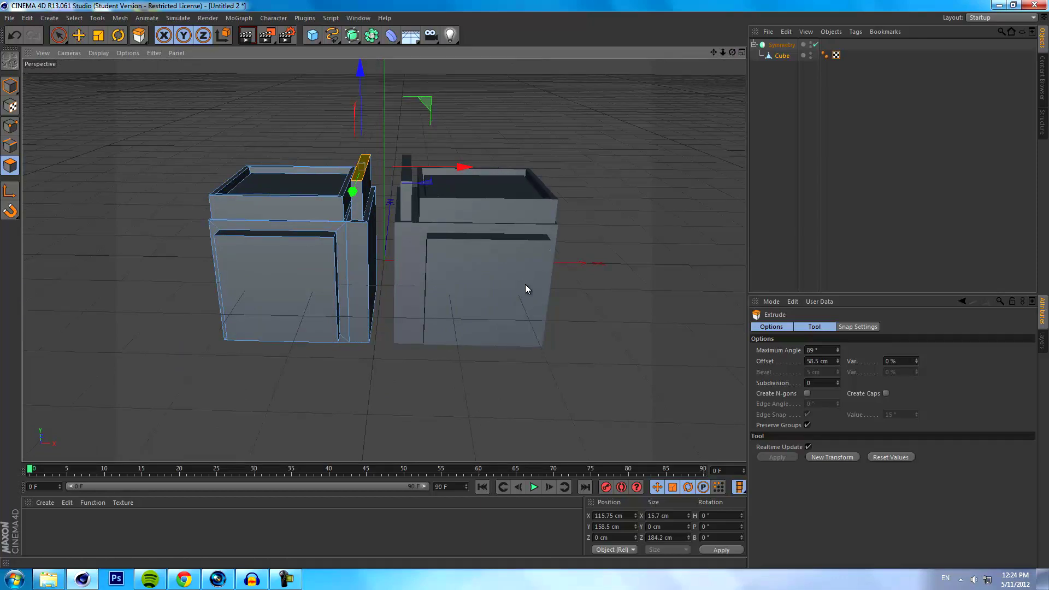
left_click(403, 199)
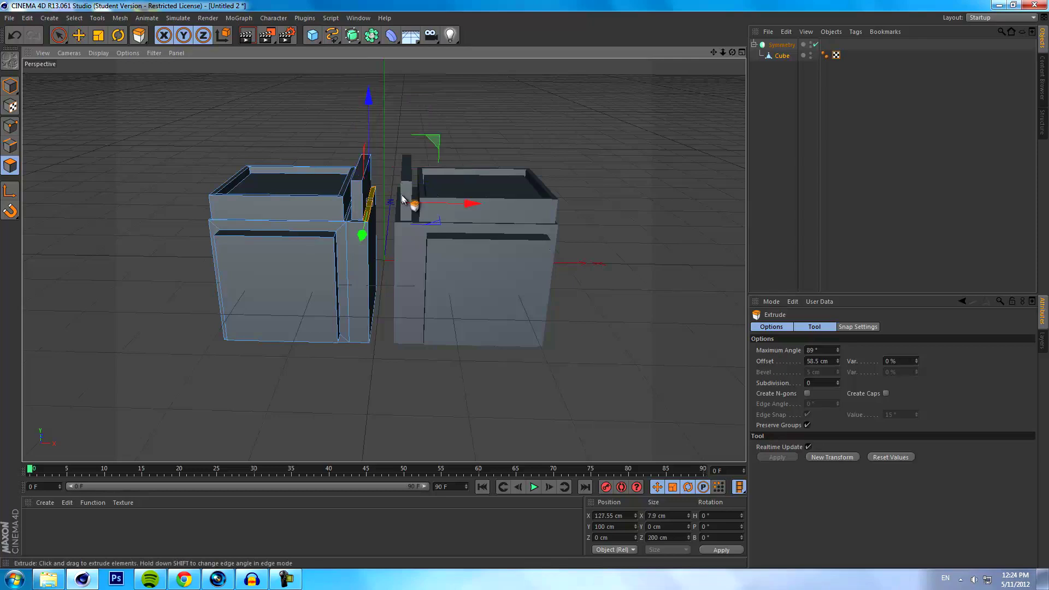
left_click_drag(402, 199, 533, 295)
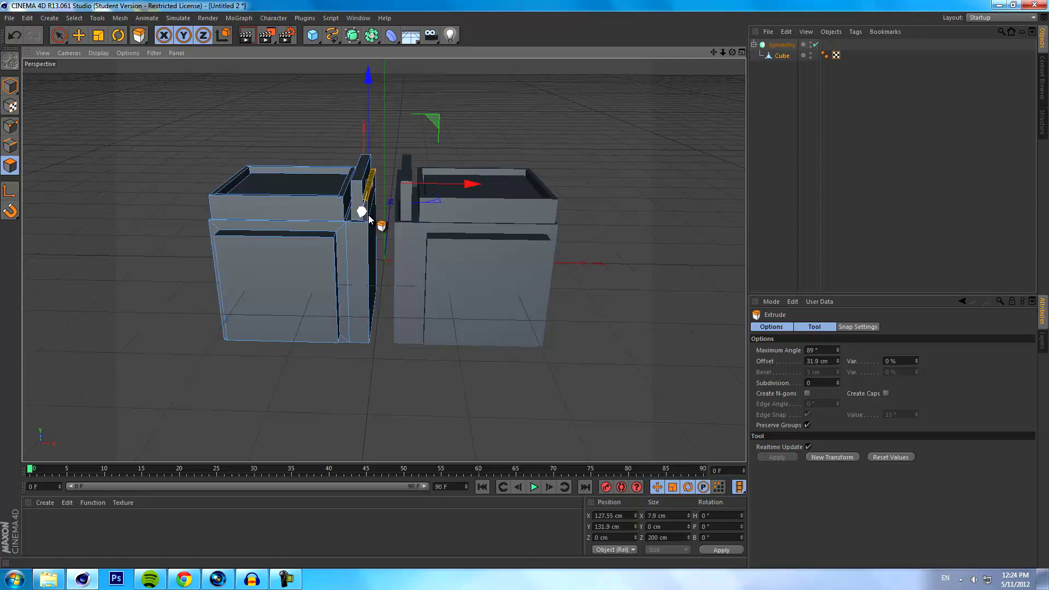
scroll(364, 218, "up", 5)
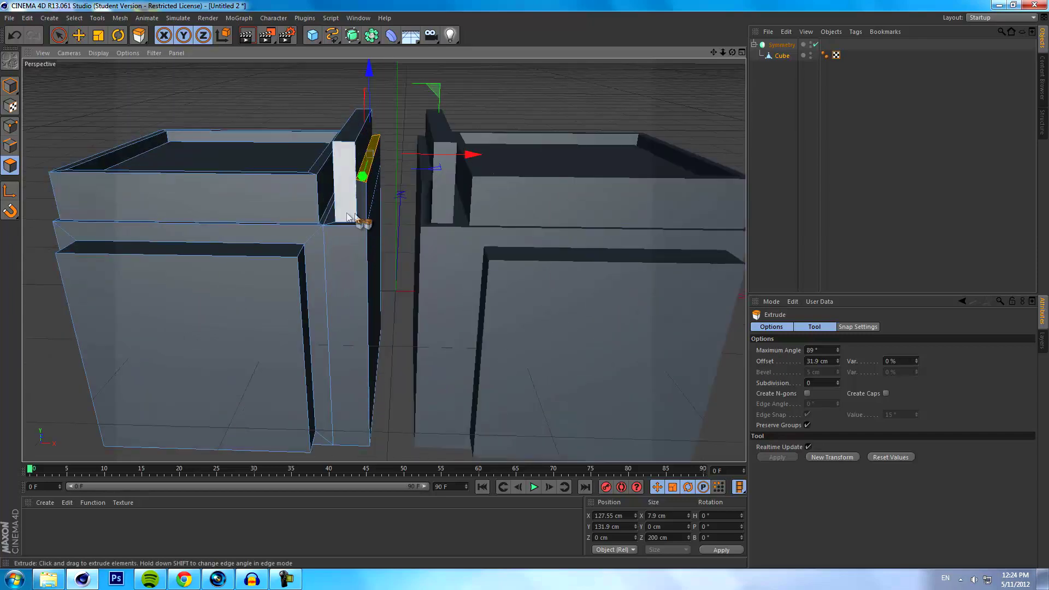
left_click(348, 214)
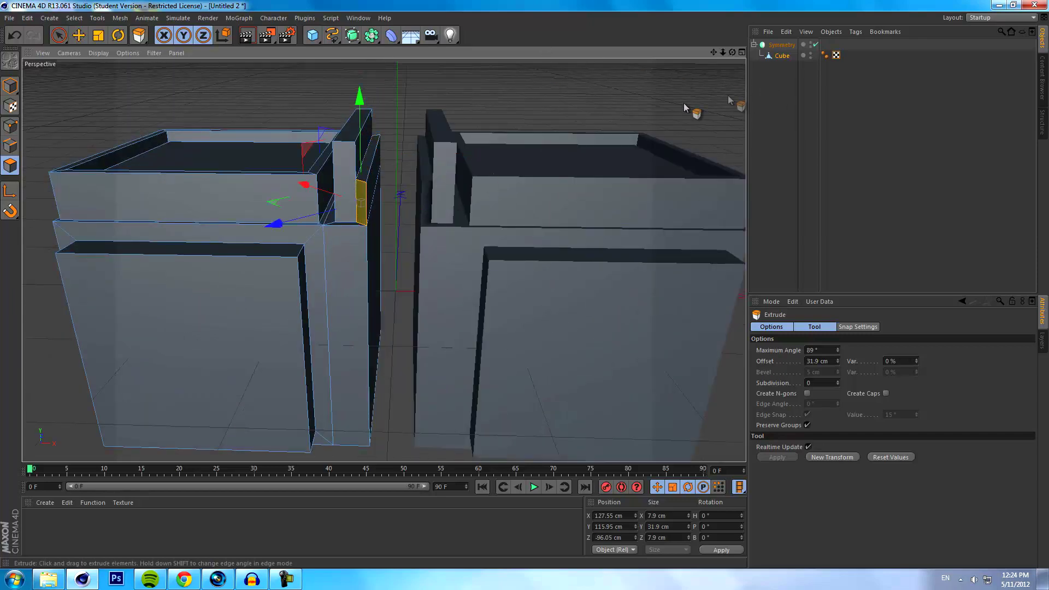
left_click_drag(554, 117, 537, 293)
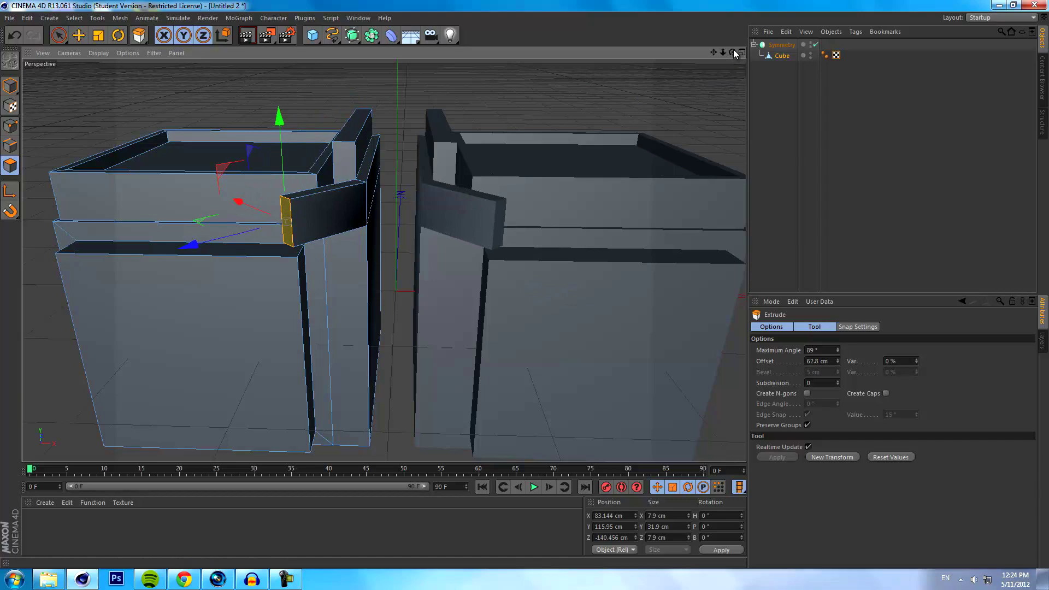
Extrude the protruding arm's side face by about 23.4 cm and its top face by about 48.9 cm.
left_click_drag(732, 52, 524, 286)
left_click_drag(732, 52, 394, 198)
left_click(326, 223)
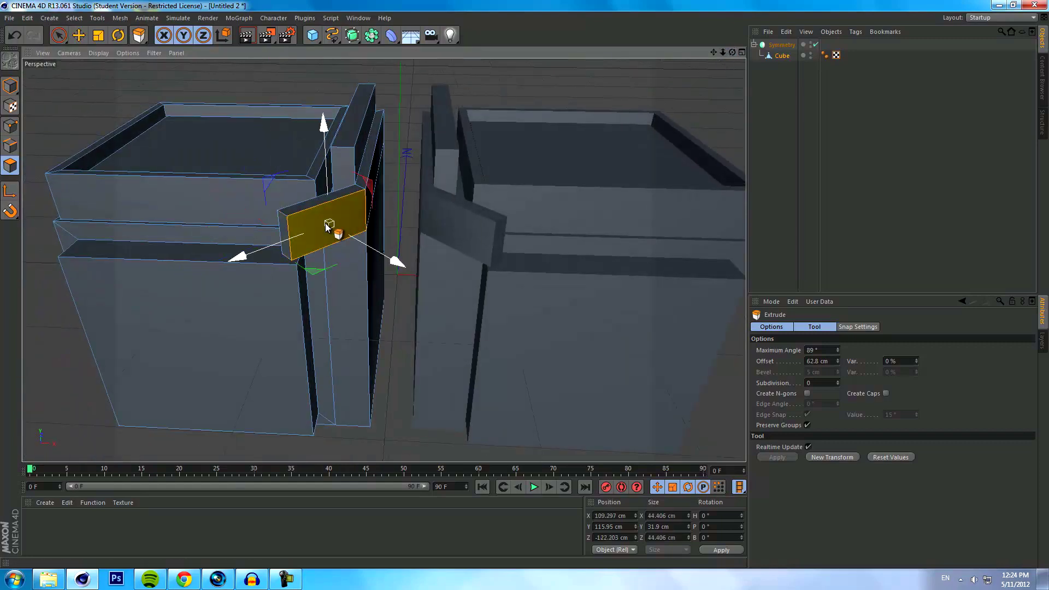
left_click_drag(246, 75, 526, 284)
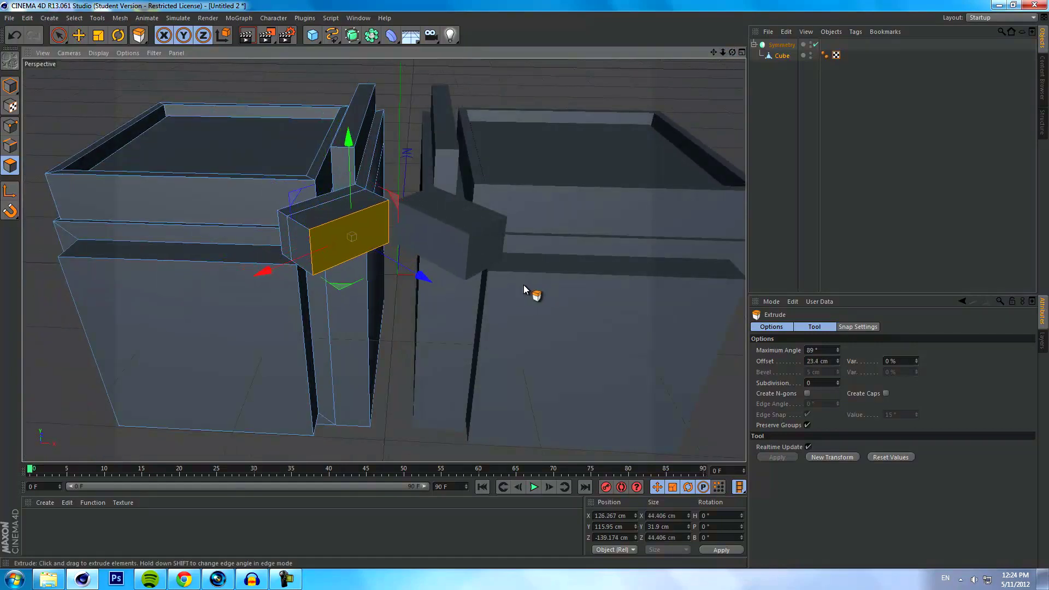
left_click(307, 206)
left_click_drag(139, 97, 582, 70)
left_click(570, 86)
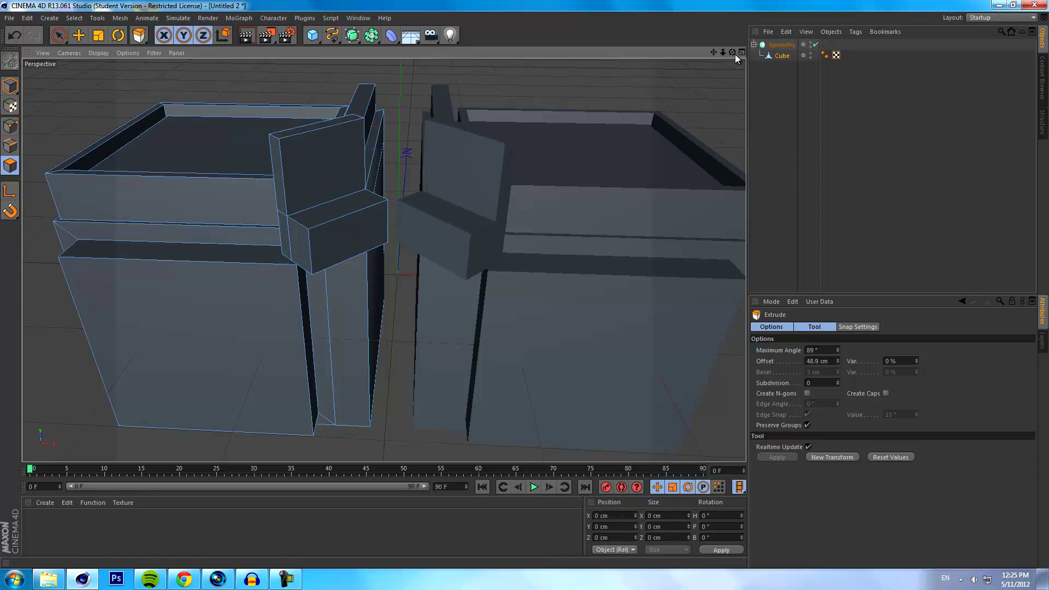
Extrude all of the cube's polygons outward by about 24.6 cm and clear the selection.
left_click_drag(732, 53, 597, 133)
mouse_move(553, 107)
left_mouse_down()
mouse_move(548, 293)
mouse_move(524, 285)
mouse_move(553, 108)
left_mouse_up()
left_click(692, 84)
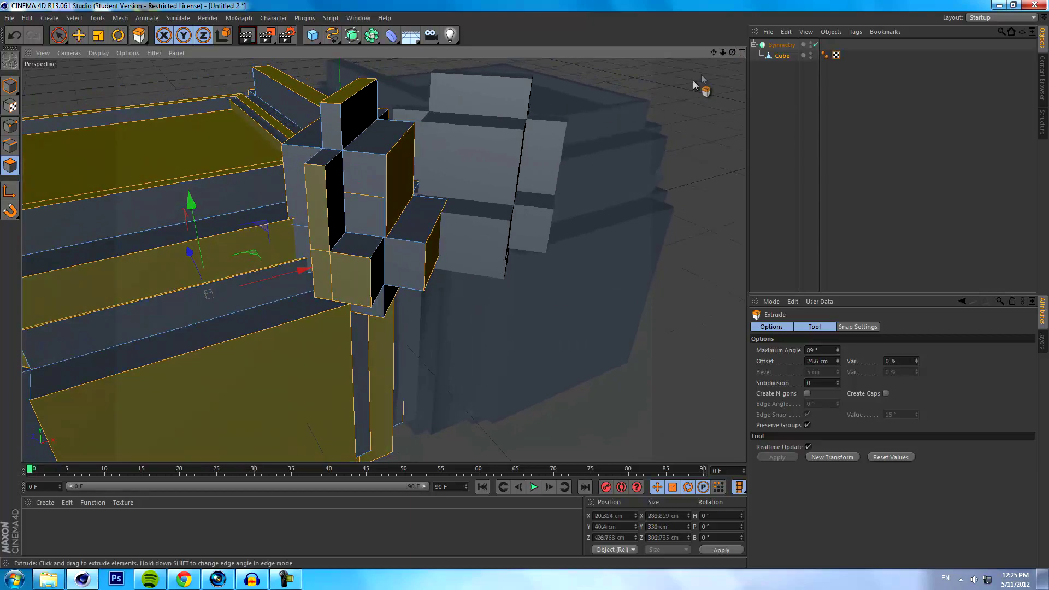
Move the whole cube object along X to about -109 cm so it overlaps its mirrored half.
left_click_drag(723, 52, 522, 284)
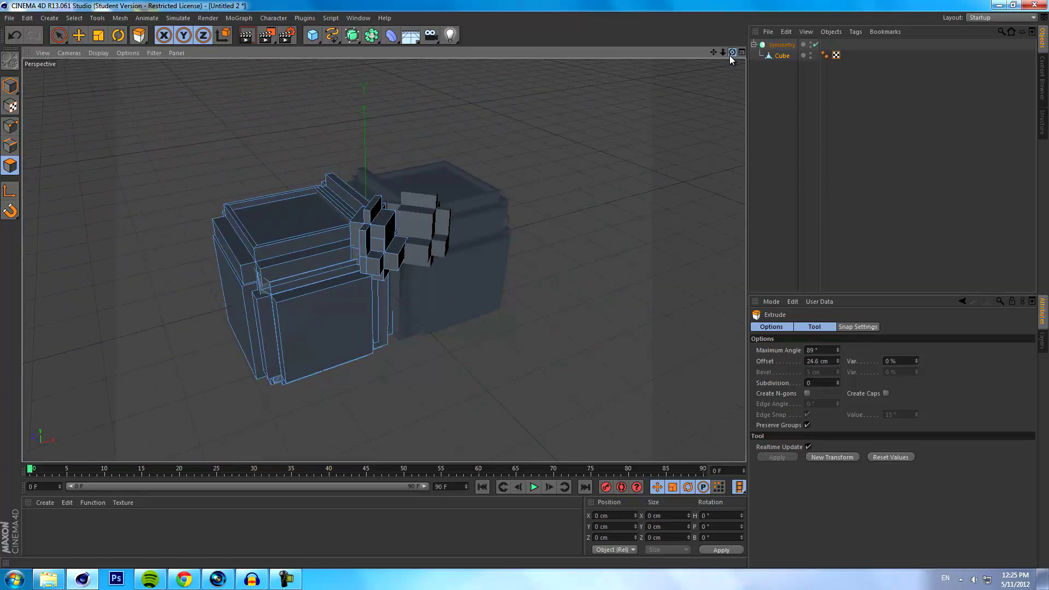
left_click_drag(732, 52, 523, 290)
left_click_drag(732, 52, 525, 284)
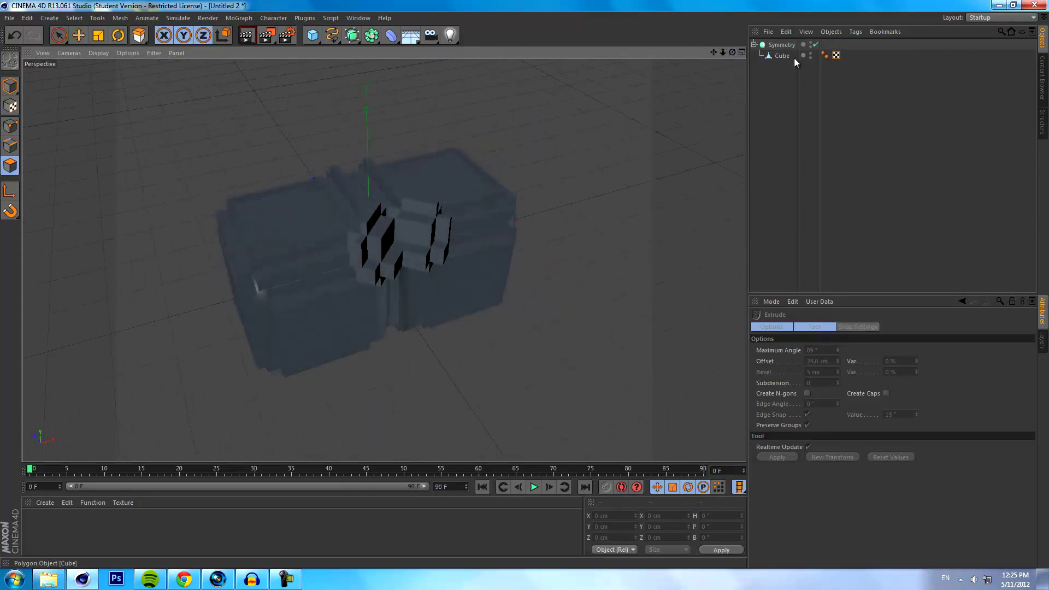
left_click(786, 57)
key("e")
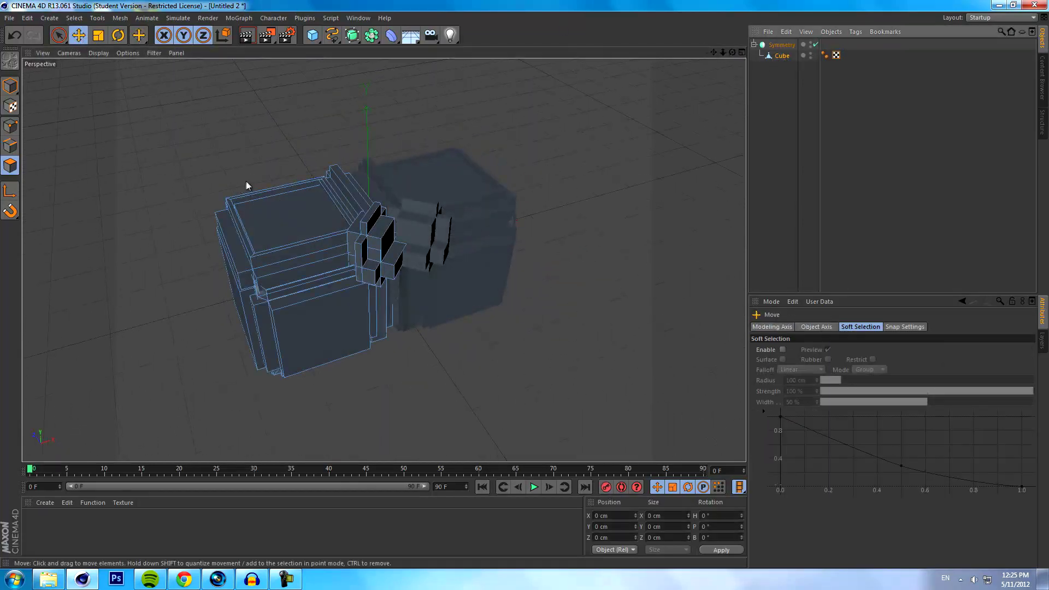
left_click(9, 86)
mouse_move(388, 255)
left_mouse_down()
mouse_move(419, 253)
mouse_move(409, 252)
left_mouse_up()
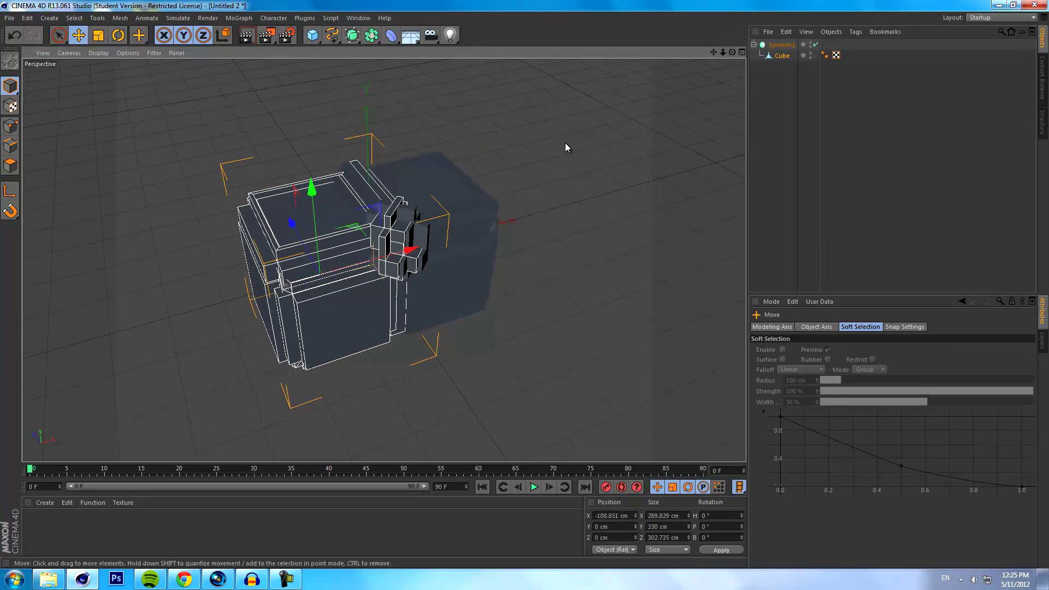
left_click(567, 146)
left_click(407, 251)
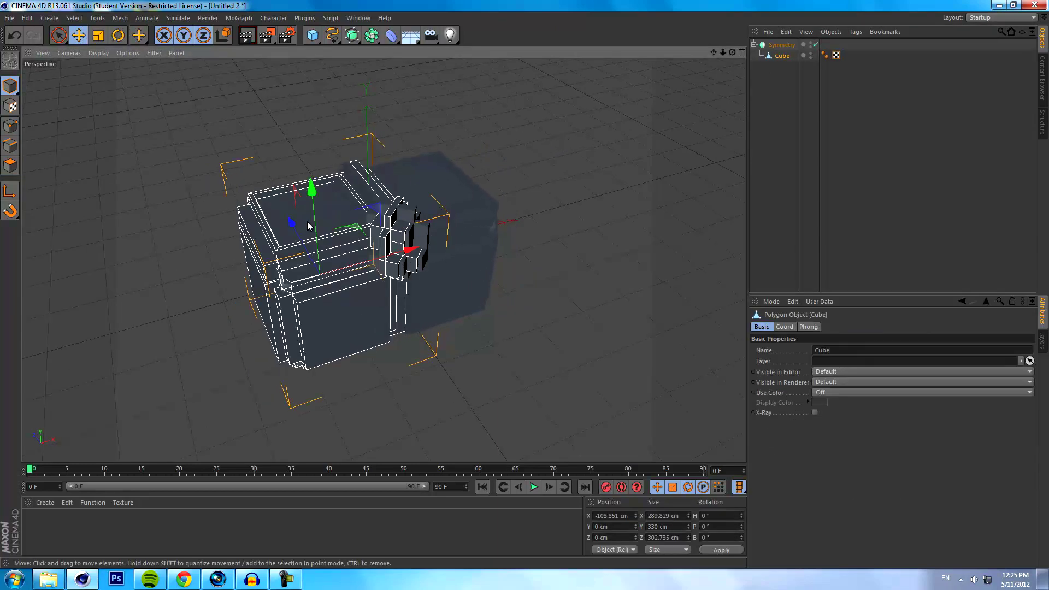
Move the cube object along X to about -135 cm and start a new project.
left_click_drag(411, 252, 395, 262)
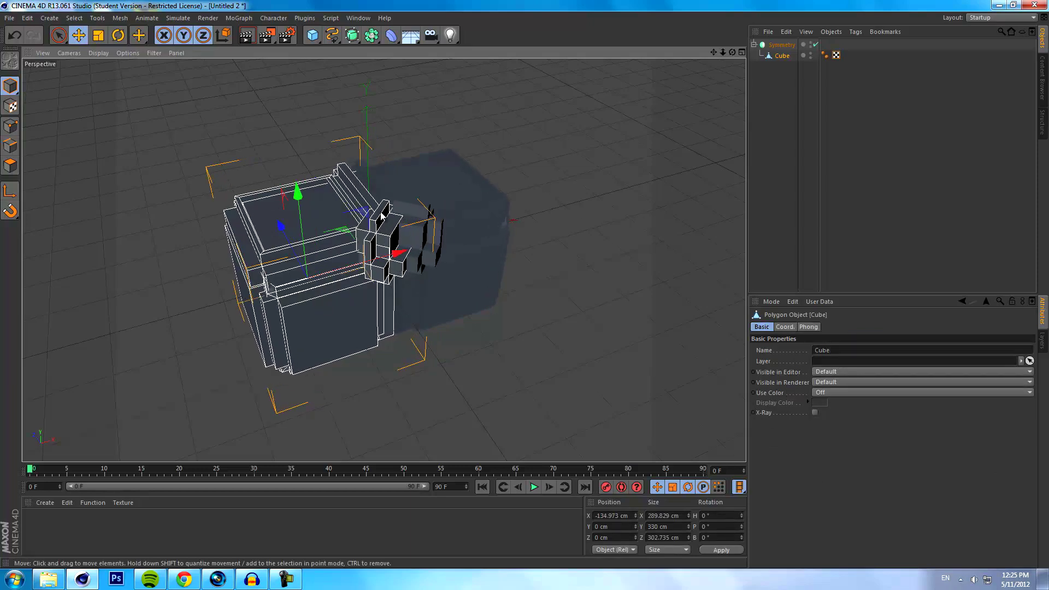
left_click(9, 18)
left_click(14, 27)
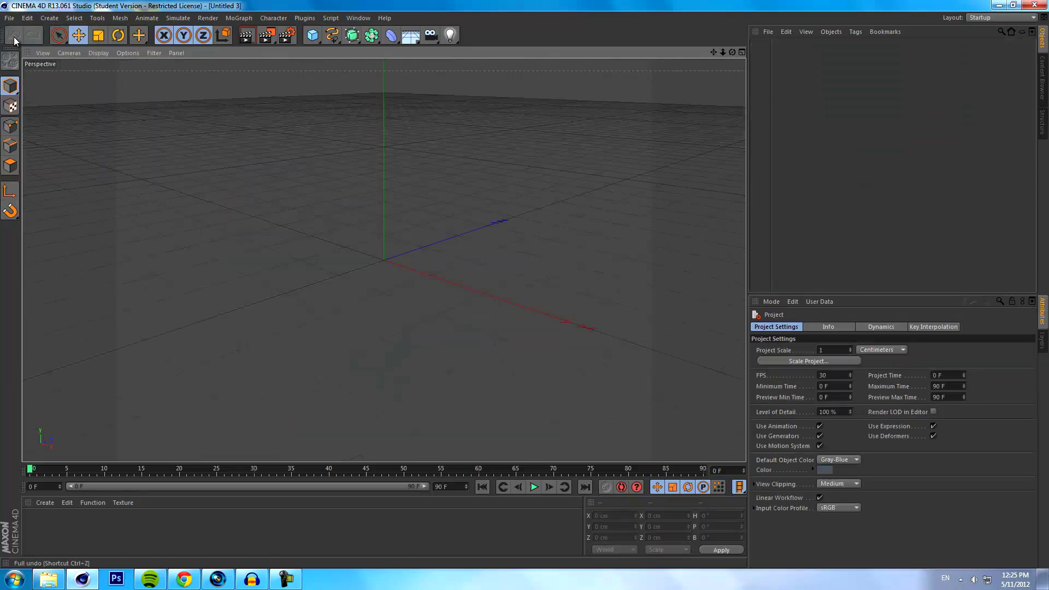
Add a sphere and a Metaball object, and make the sphere a child of the Metaball.
left_click(310, 42)
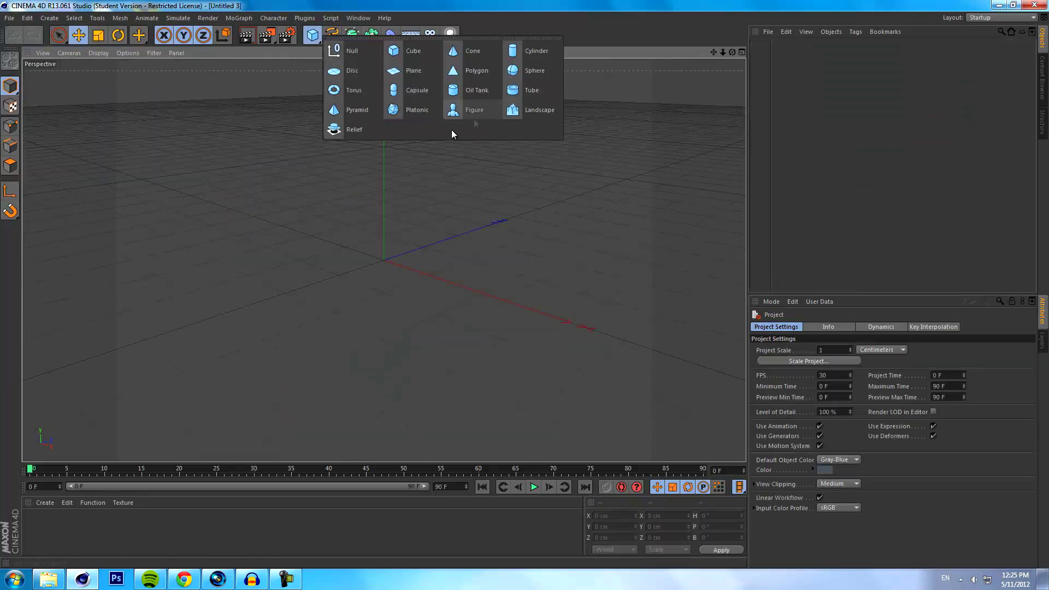
left_click(529, 59)
left_click(371, 36)
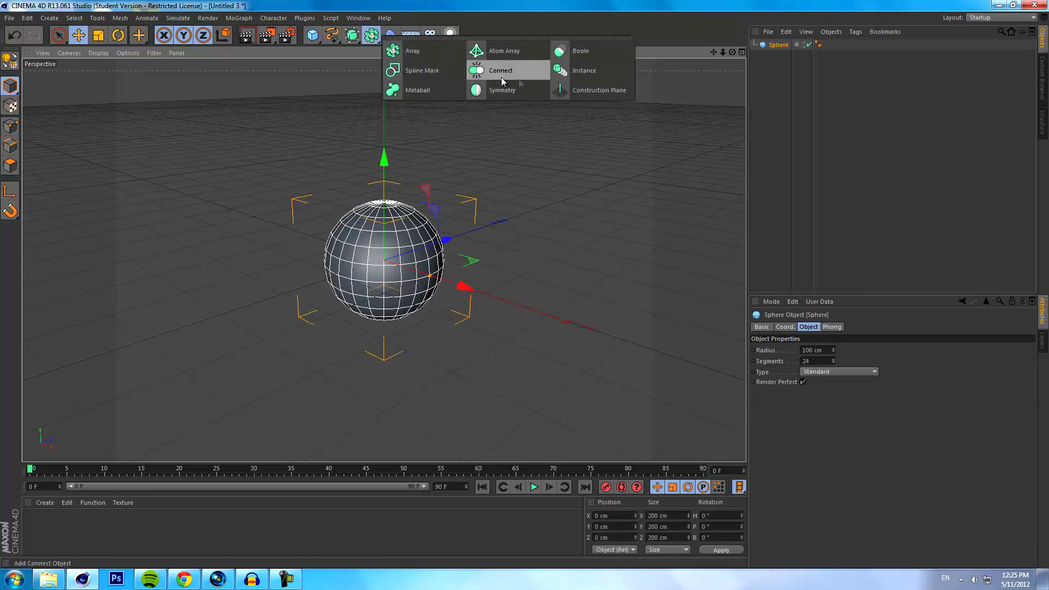
left_click(409, 90)
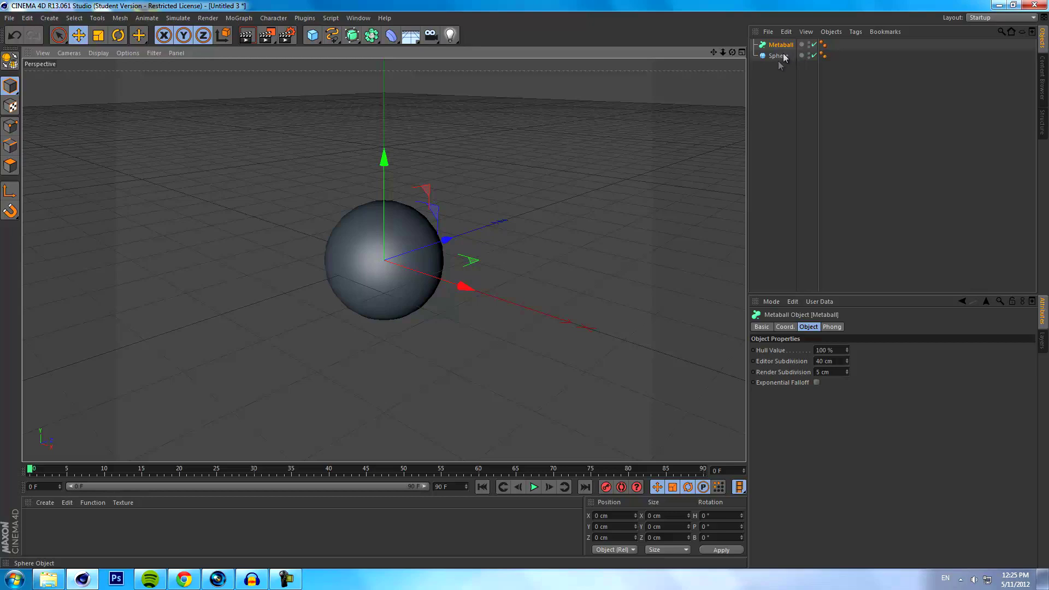
left_click_drag(783, 54, 783, 48)
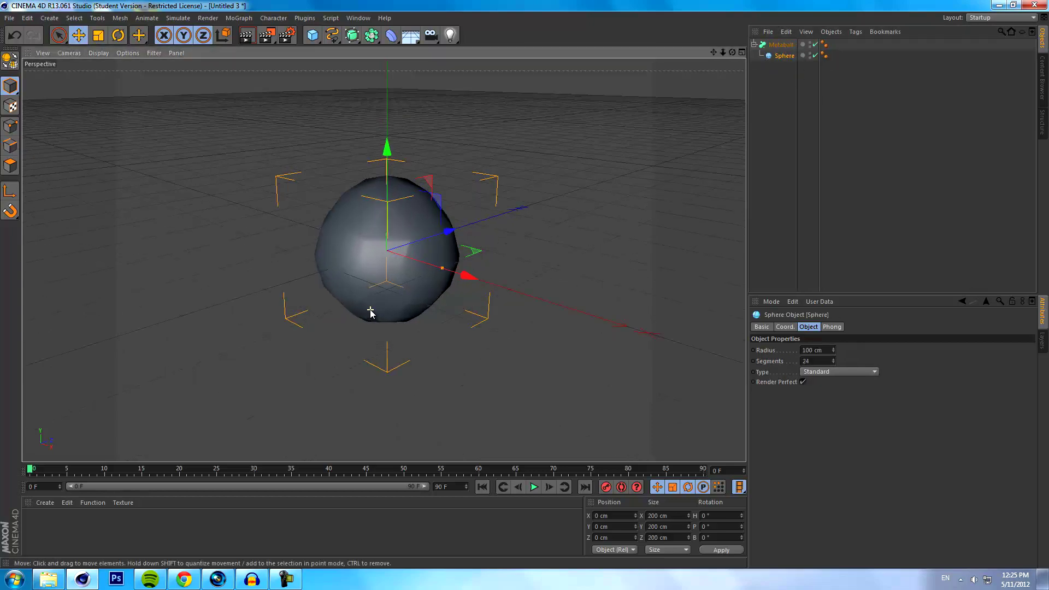
scroll(361, 273, "up", 2)
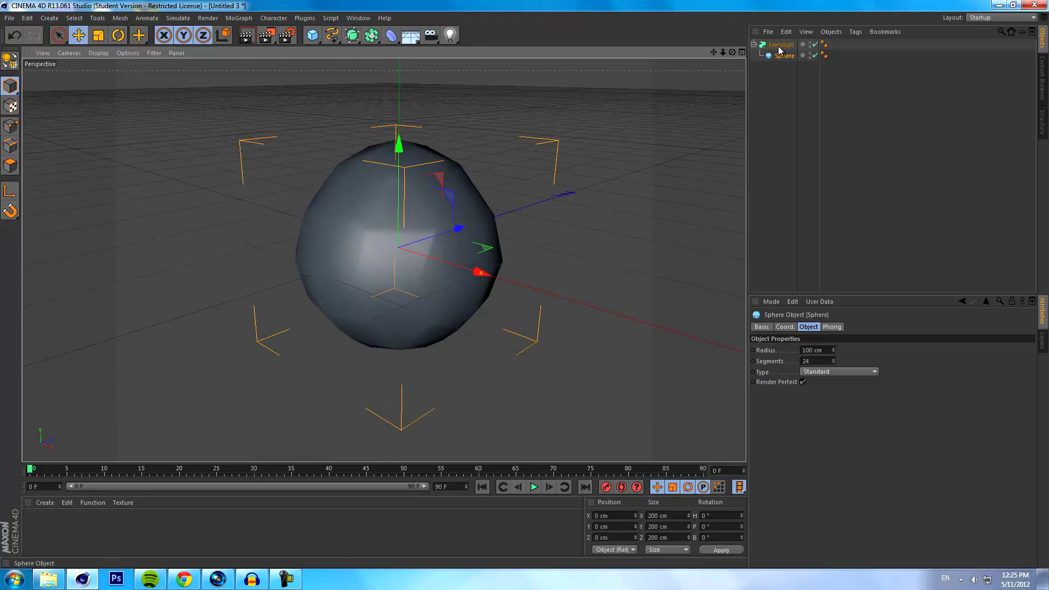
Duplicate the sphere inside the Metaball, scaled to about 46.7% and moved to about X 78, Y 100, Z 128 cm.
left_click_drag(780, 58, 776, 65)
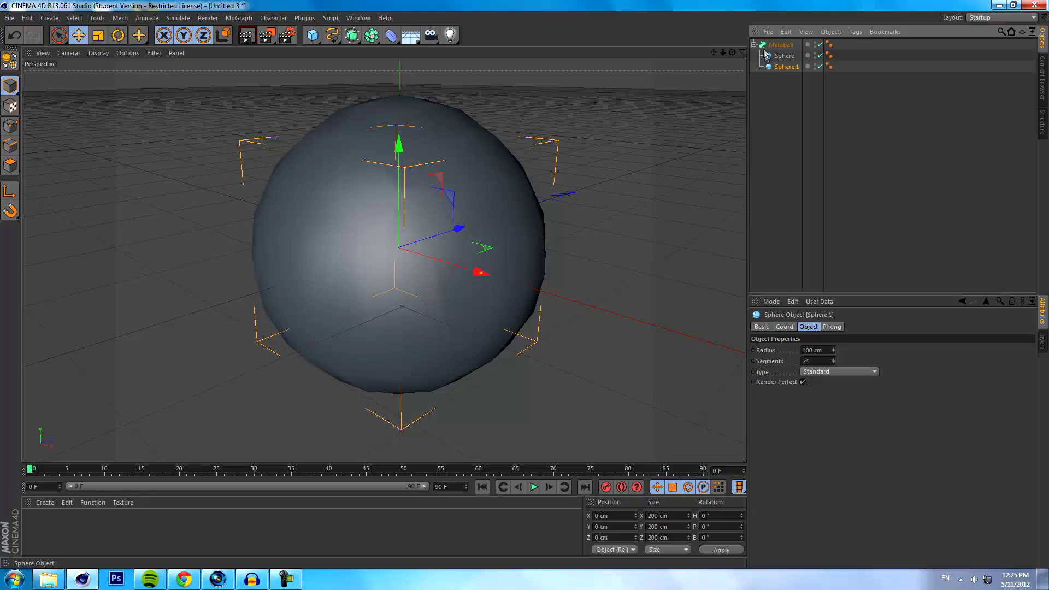
key("t")
left_click_drag(147, 72, 38, 229)
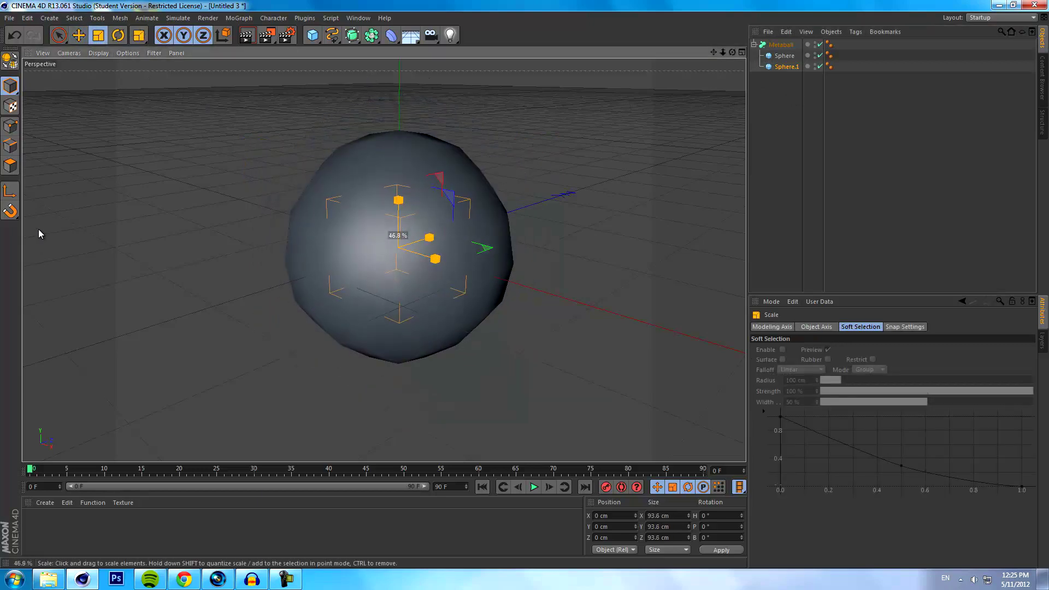
left_click(78, 35)
left_click_drag(229, 196, 375, 58)
left_click(785, 176)
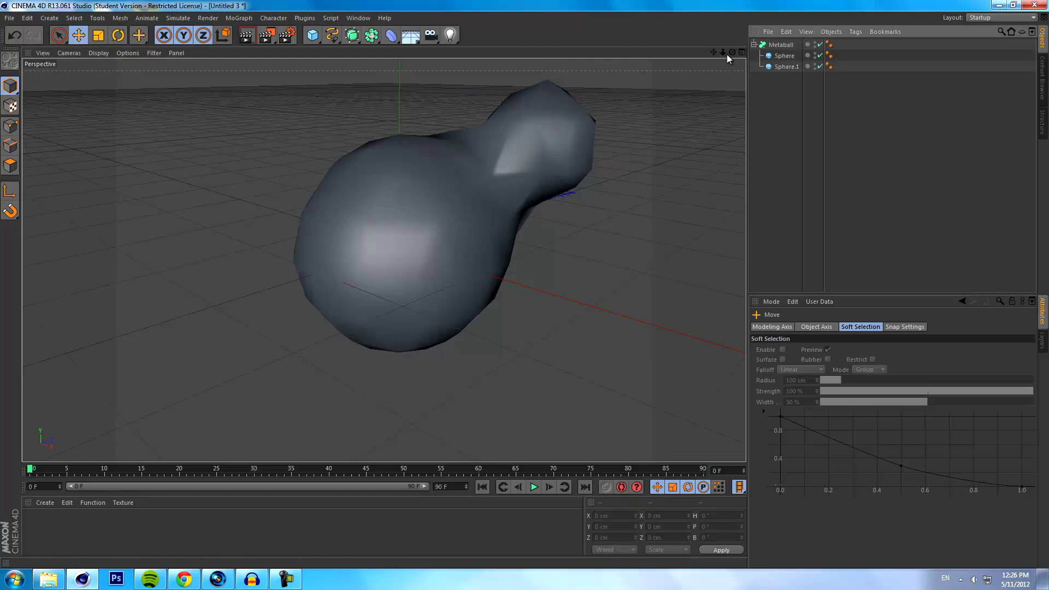
Try the Metaball's Editor Subdivision at 8 cm and at 30 cm, clearing the selection to compare the smoothness.
left_click(782, 46)
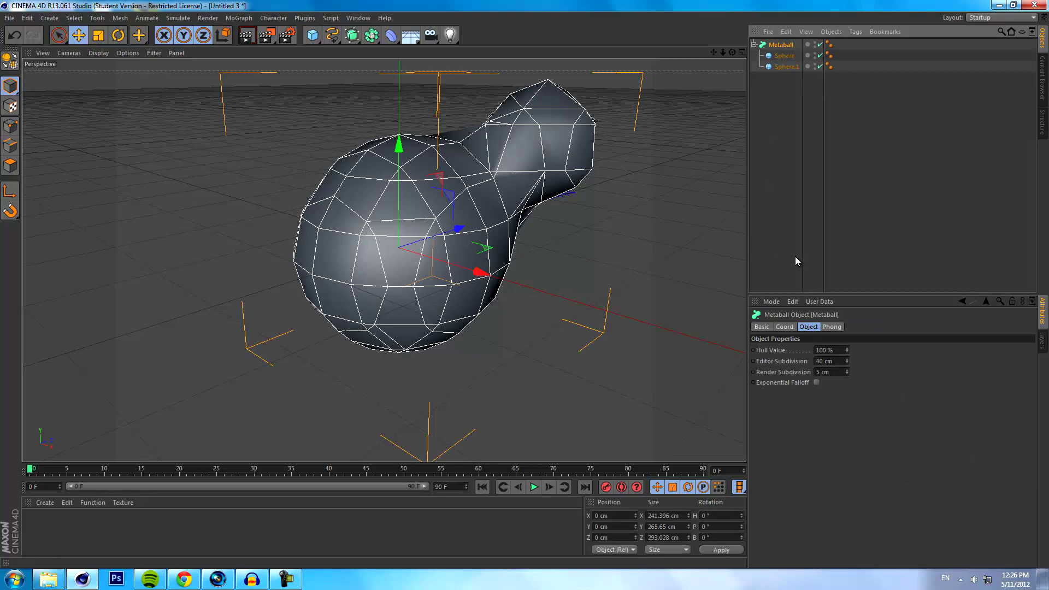
left_click_drag(848, 360, 848, 363)
left_click(811, 204)
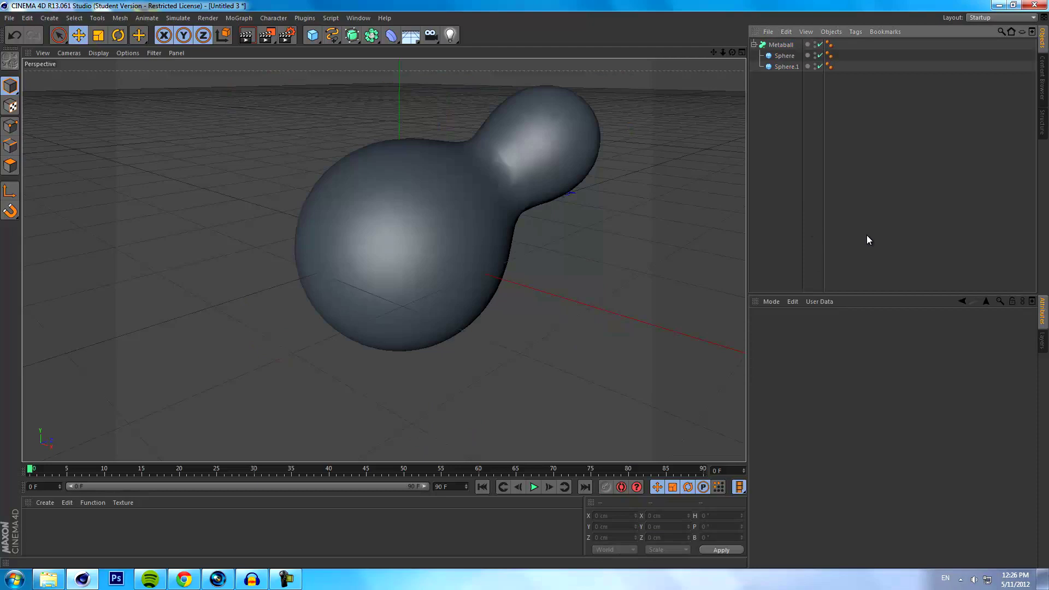
left_click(781, 45)
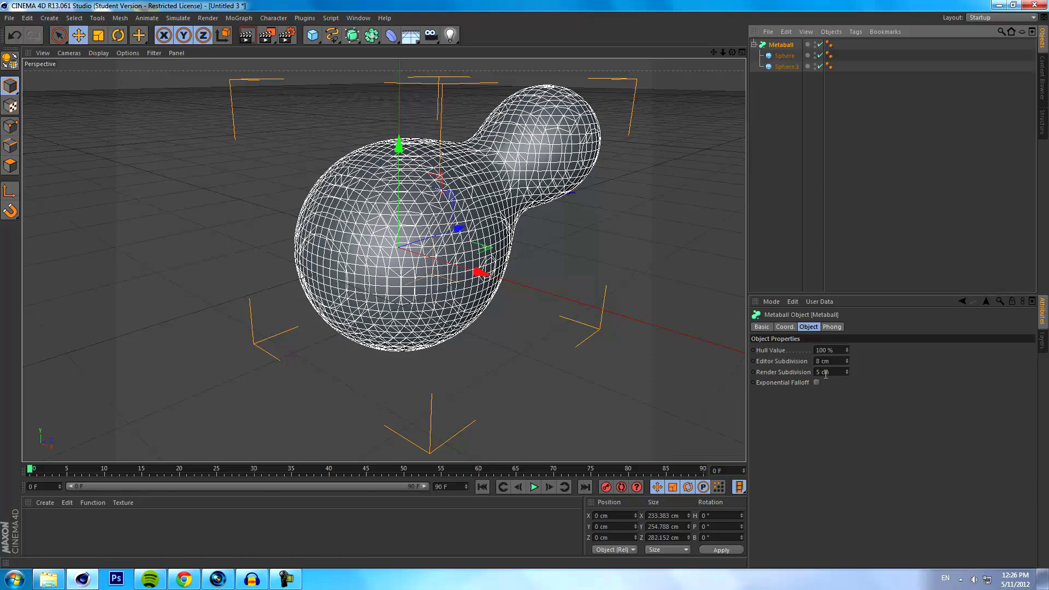
left_click_drag(846, 361, 849, 339)
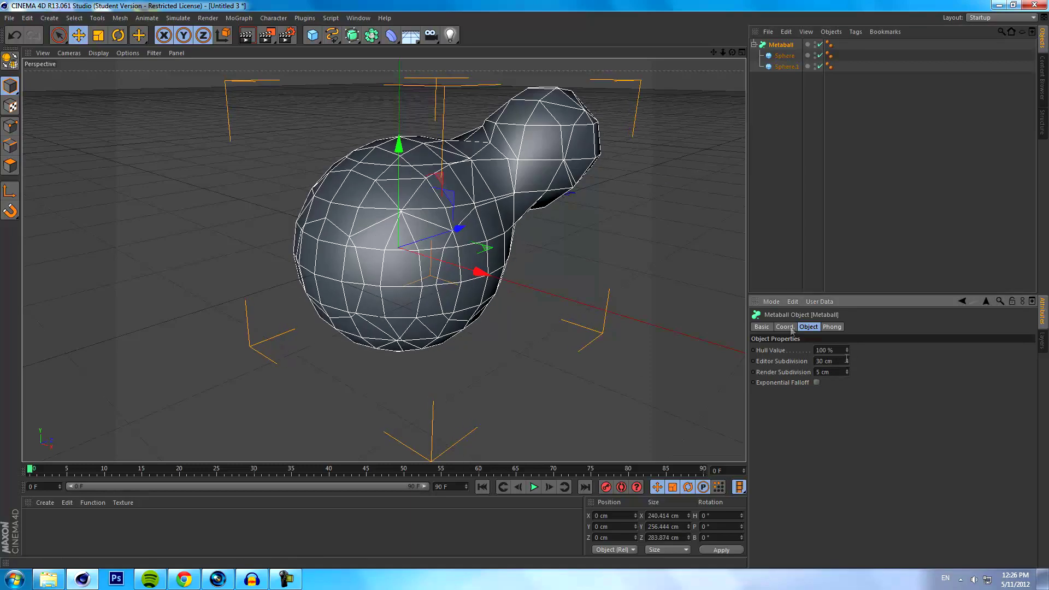
left_click(714, 207)
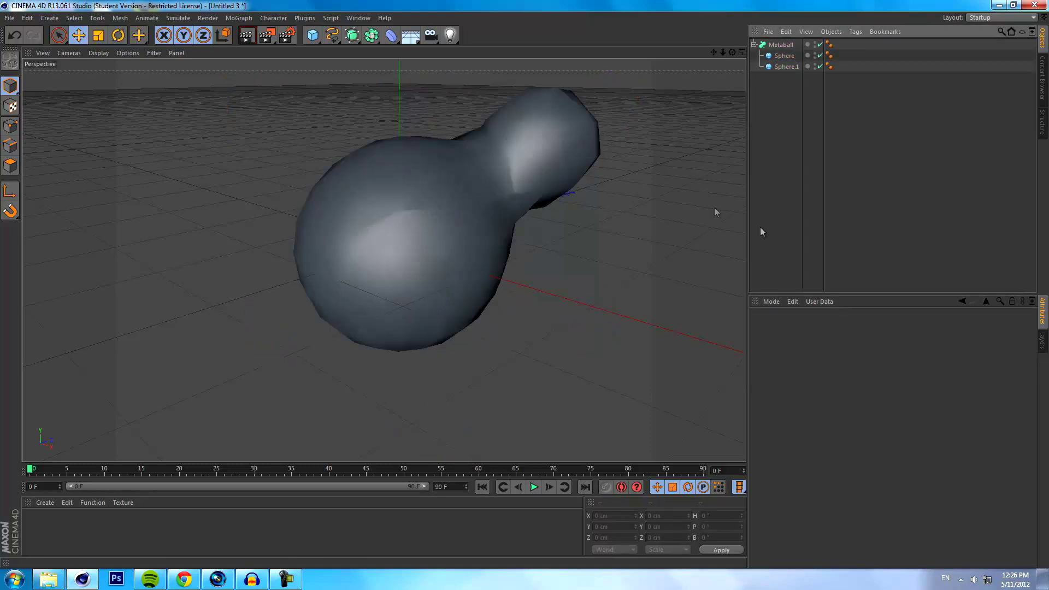
Set the Metaball's Render Subdivision to 3 cm and its Editor Subdivision to about 4 cm, and clear the selection.
left_click(786, 46)
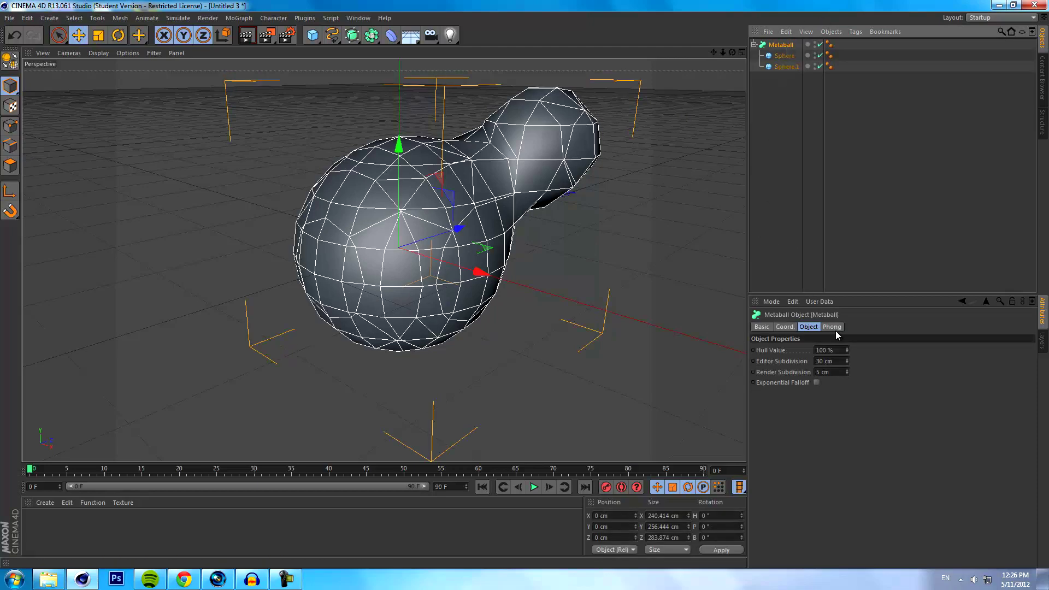
left_click(848, 373)
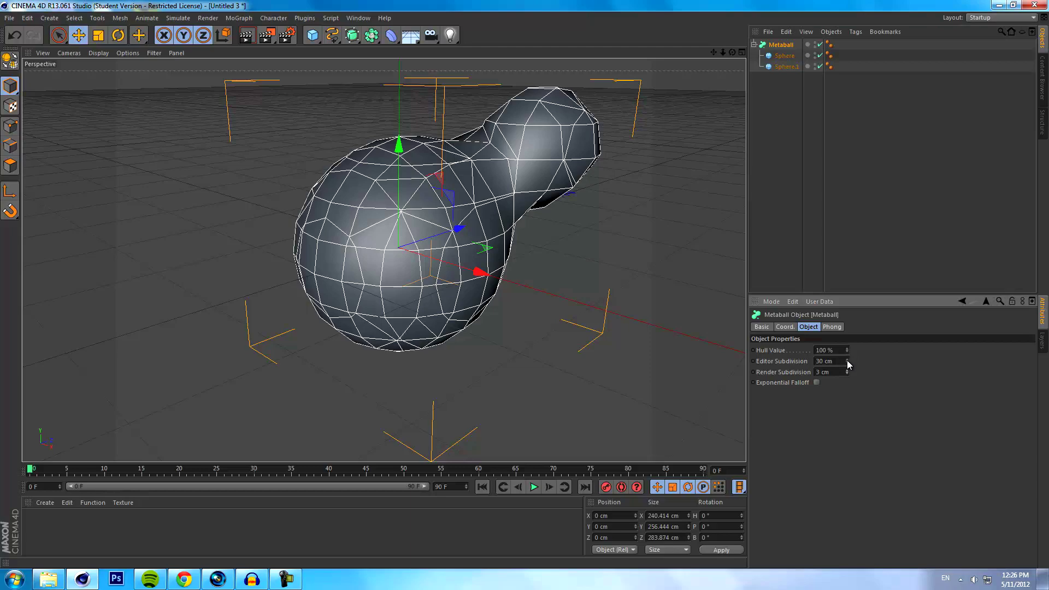
mouse_move(847, 361)
left_mouse_down()
mouse_move(850, 381)
mouse_move(852, 349)
left_mouse_up()
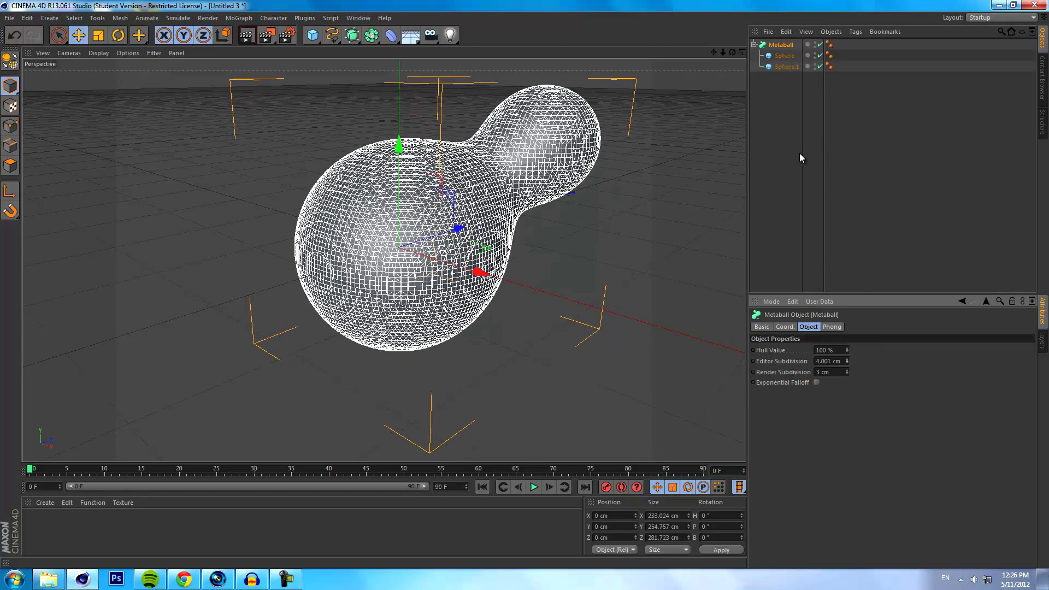
left_click(783, 153)
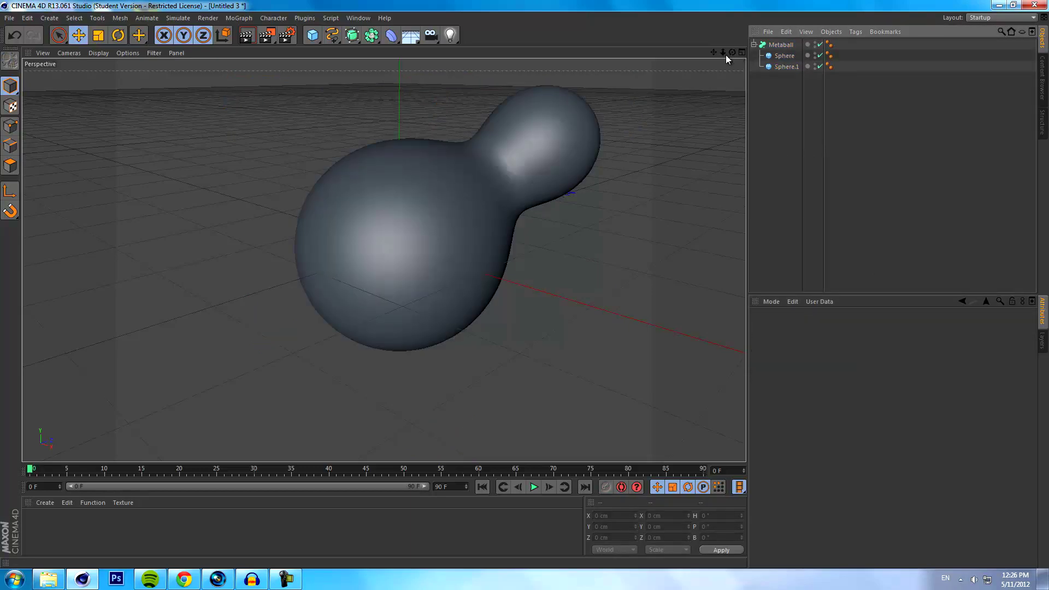
Duplicate the smaller sphere, scaled to about 63 cm across and moved to about X 30, Y 189, Z 105 cm.
left_click_drag(733, 52, 526, 290)
left_click_drag(776, 69, 777, 73, "ctrl")
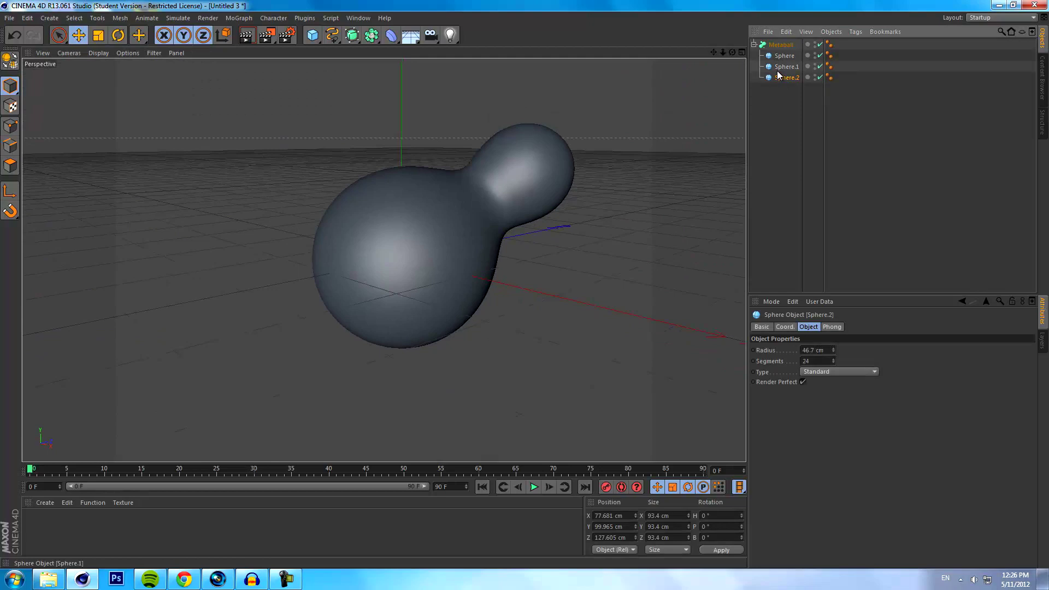
left_click(98, 35)
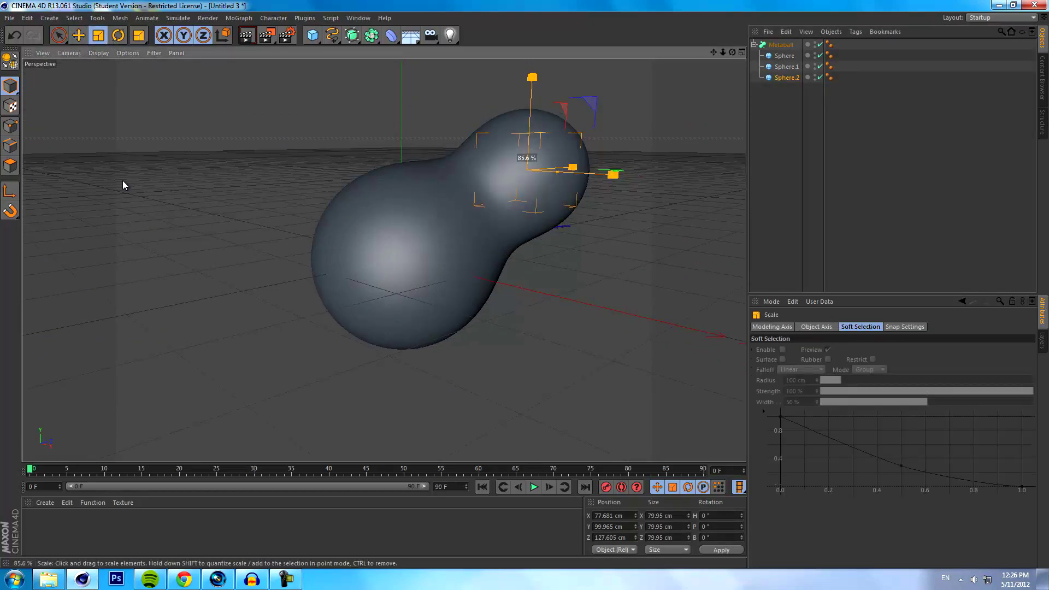
left_click_drag(122, 181, 64, 96)
left_click(79, 35)
left_click_drag(382, 178, 349, 106)
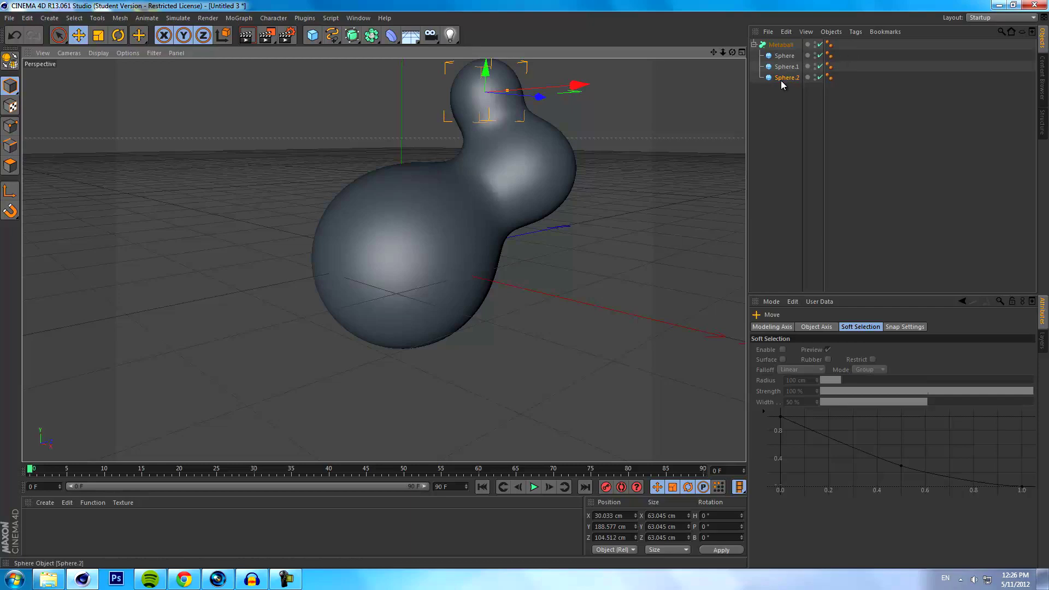
Duplicate the topmost sphere, scaled to about 36.4 cm across and moved to about X 118, Y 192, Z 132 cm.
left_click_drag(782, 81, 778, 88, "ctrl")
left_click(97, 37)
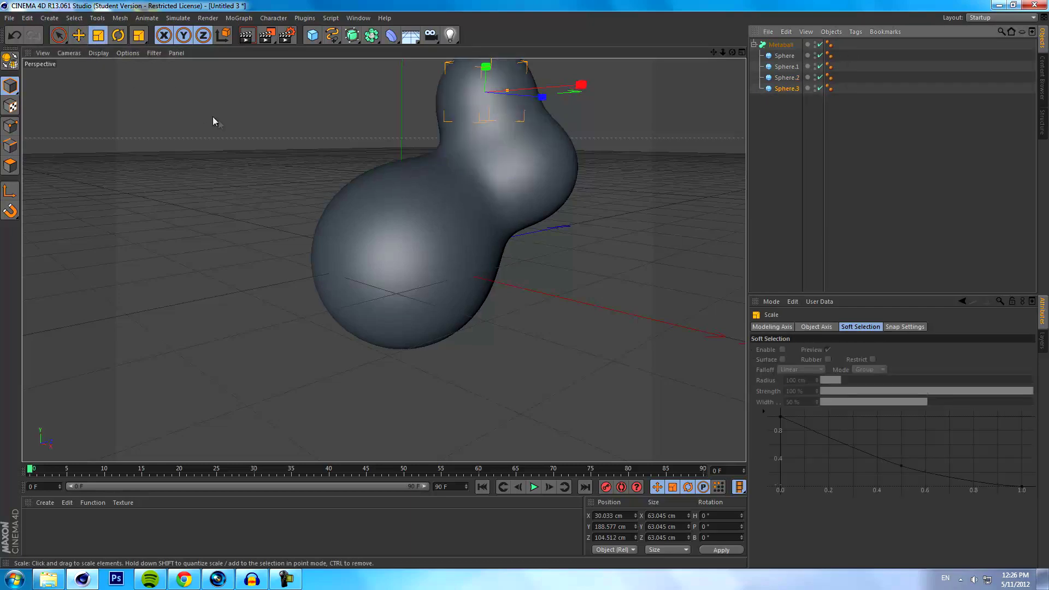
left_click_drag(212, 116, 107, 212)
left_click(78, 35)
left_click_drag(306, 167, 368, 155)
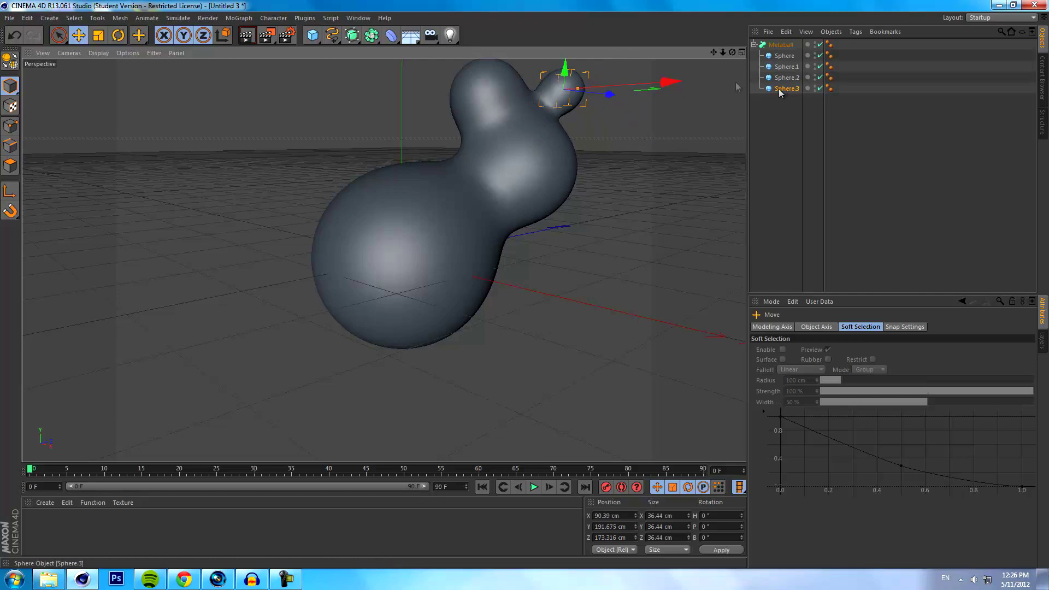
left_click_drag(642, 86, 655, 65)
Place a copy of the smallest sphere at about X 10, Y 151, Z -3 cm and an enlarged copy at about X 110, Y -75, Z 31 cm.
left_click_drag(786, 88, 783, 97, "ctrl")
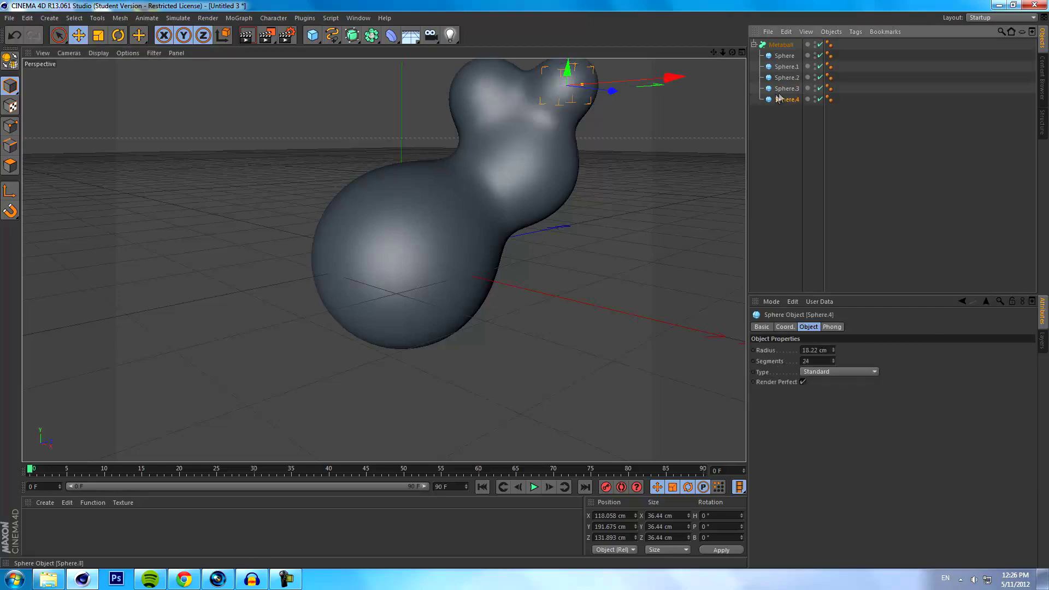
left_click_drag(659, 142, 496, 184)
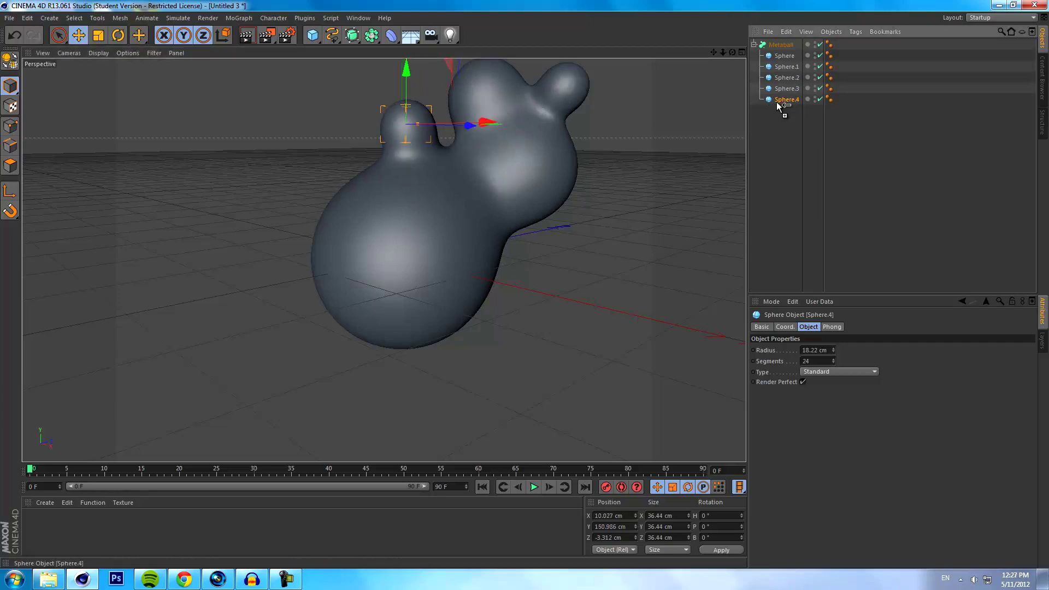
left_click_drag(776, 102, 777, 105, "ctrl")
left_click_drag(510, 162, 562, 343)
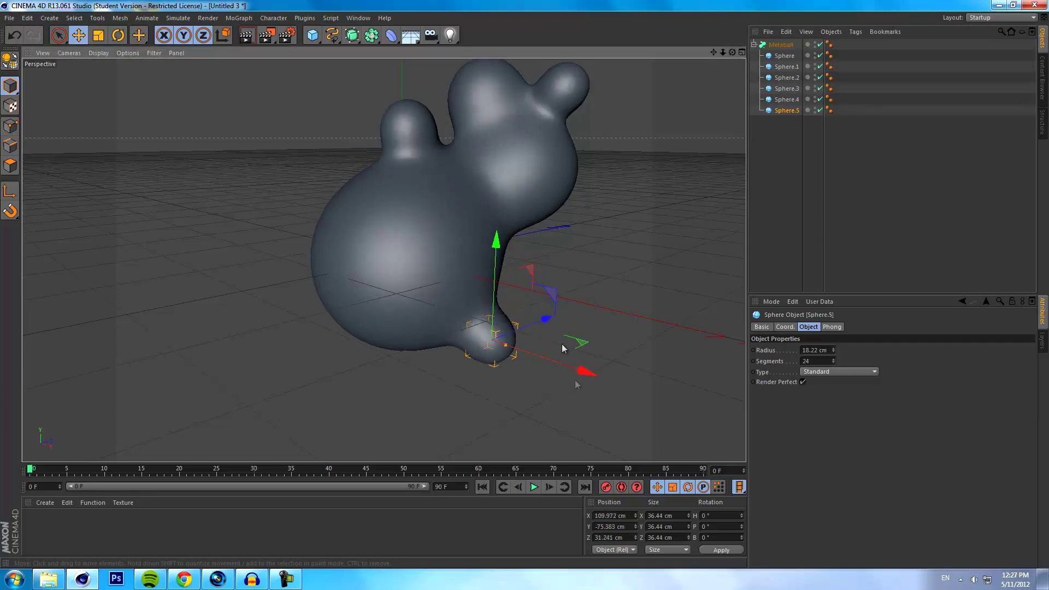
left_click(98, 35)
left_click_drag(432, 170, 661, 167)
Duplicate the enlarged lower sphere, scaled to about 61.4 cm across and moved to about X -40, Y -54, Z -130 cm, and clear the selection.
left_click_drag(778, 115, 782, 112, "ctrl")
left_click_drag(593, 209, 559, 267)
left_click(79, 35)
left_click_drag(377, 199, 204, 175)
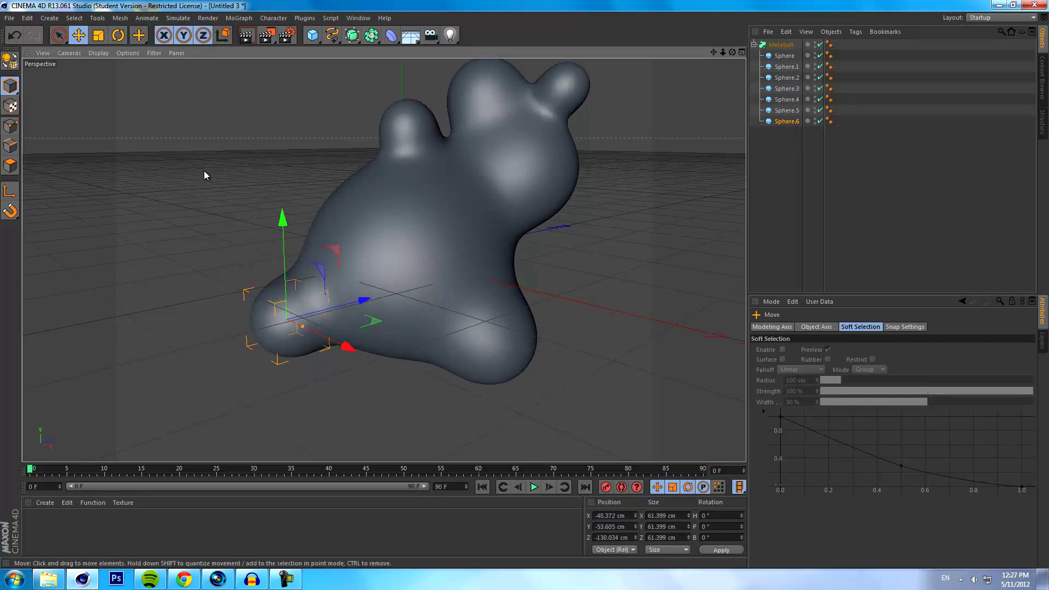
left_click(769, 143)
left_click_drag(732, 51, 525, 284)
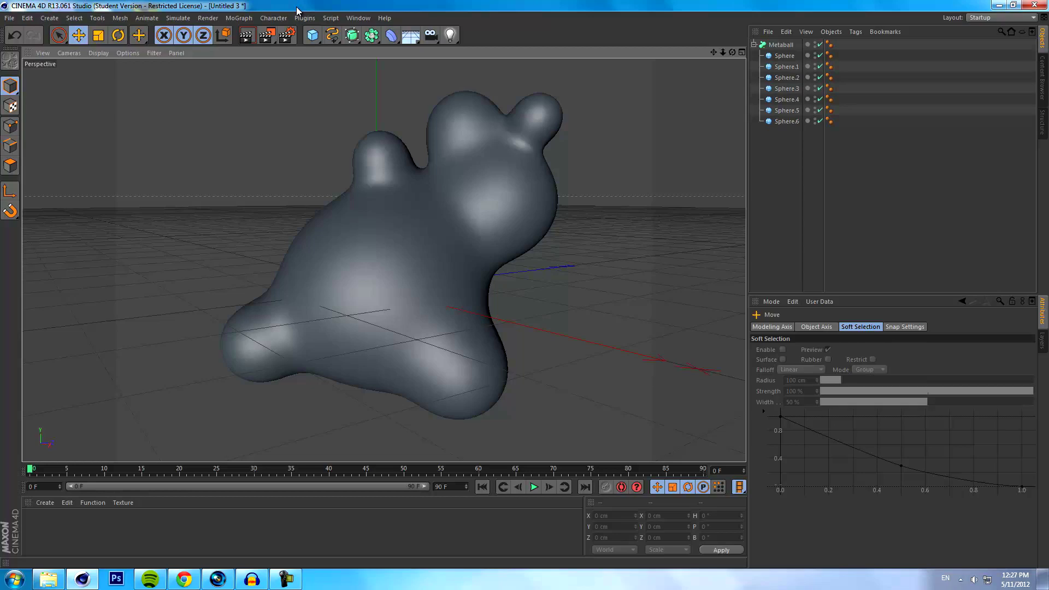
Add an Atom Array object, make the Metaball its child, and inspect the resulting surface up close.
left_click(372, 36)
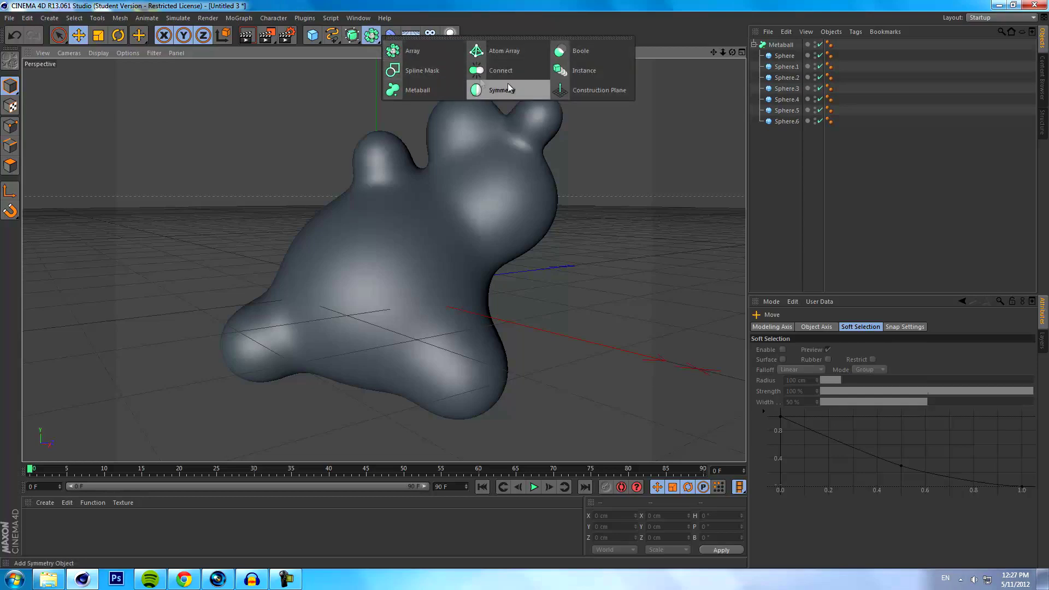
left_click(525, 51)
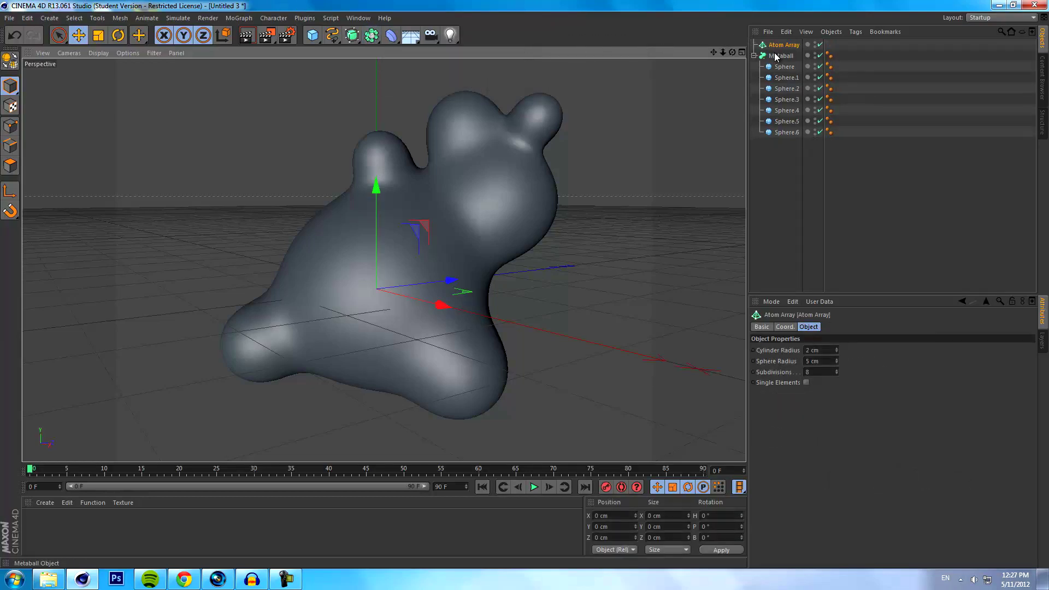
left_click_drag(776, 56, 786, 45)
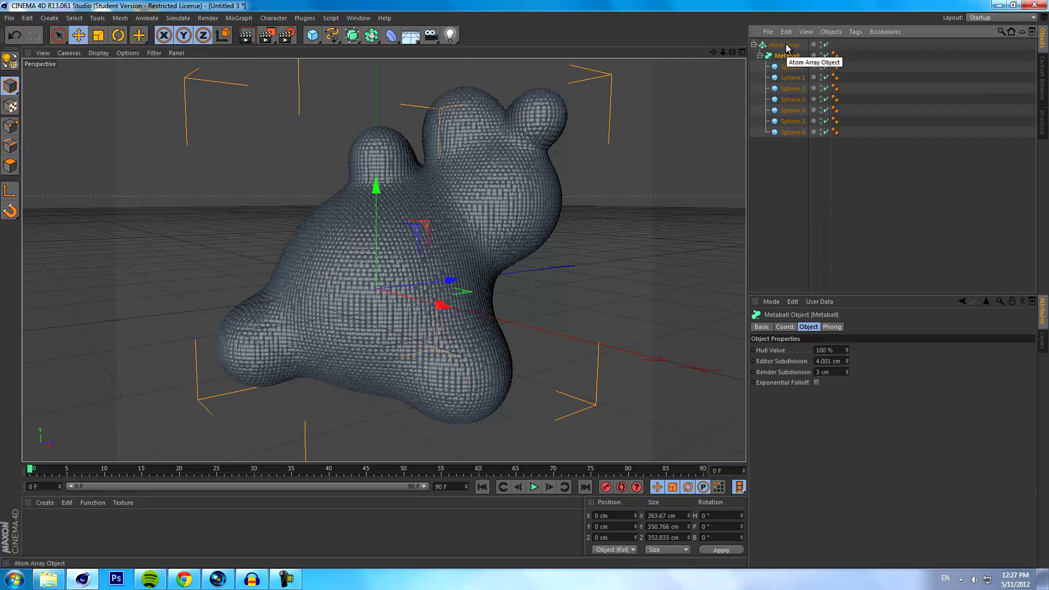
left_click(819, 164)
scroll(421, 169, "up", 8)
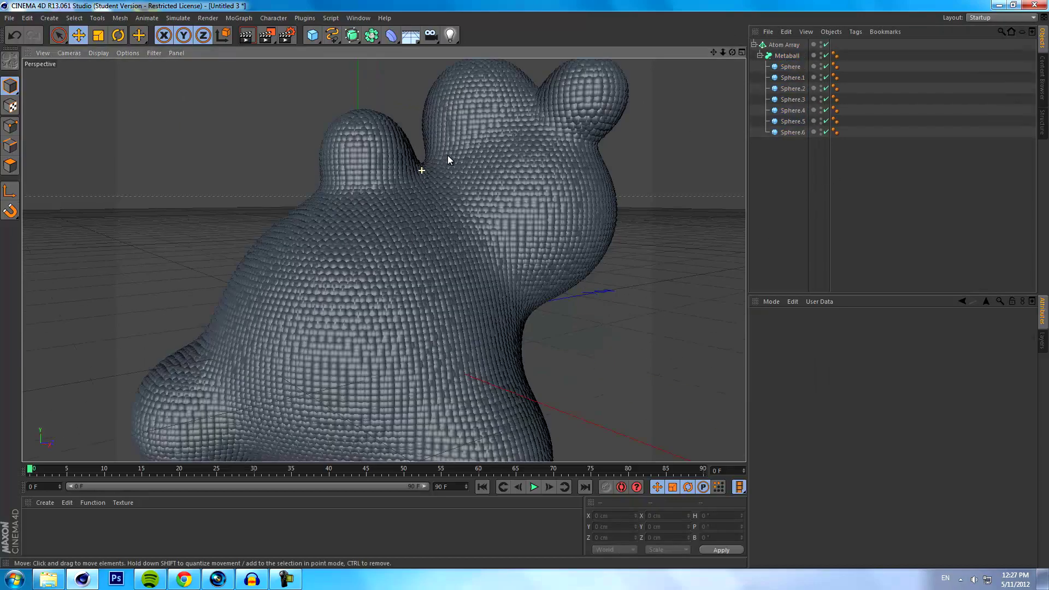
left_click_drag(731, 52, 538, 284)
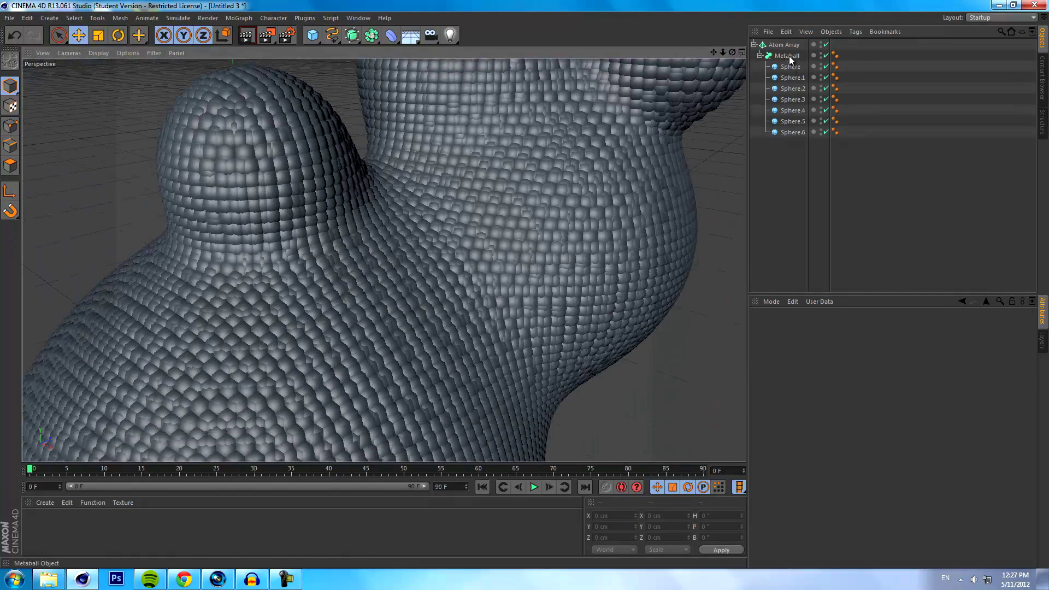
Set the Metaball's editor and render subdivision to about 16 cm each and inspect the resulting atom lattice.
left_click(787, 56)
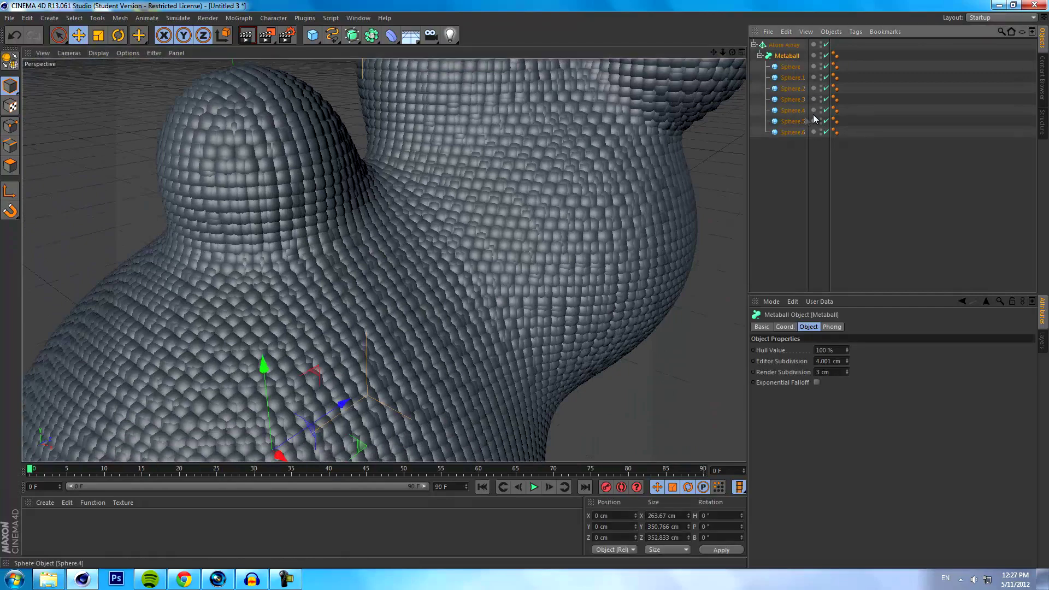
left_click(848, 361)
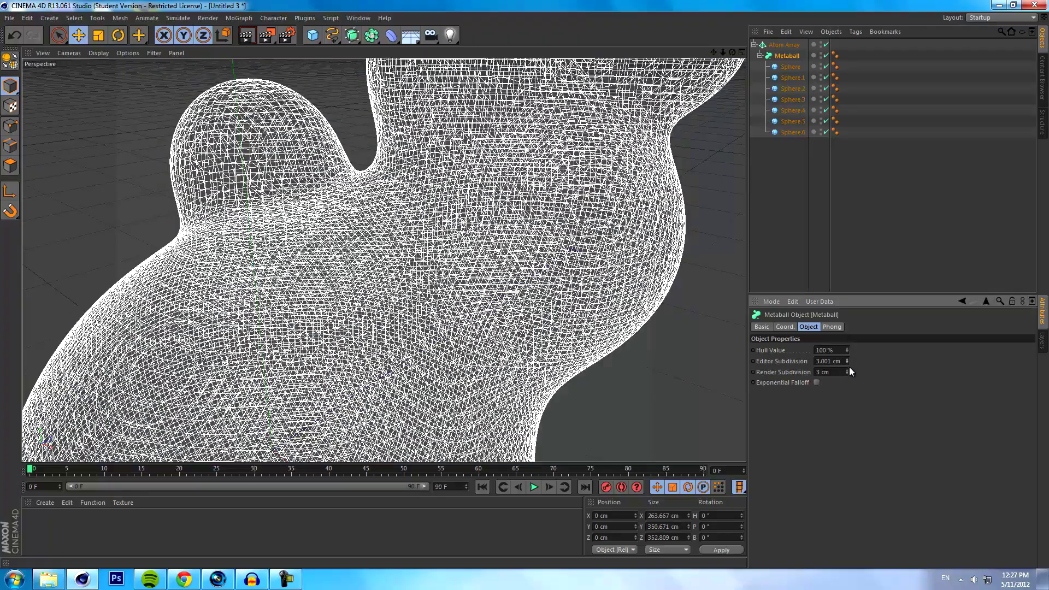
left_click(847, 362)
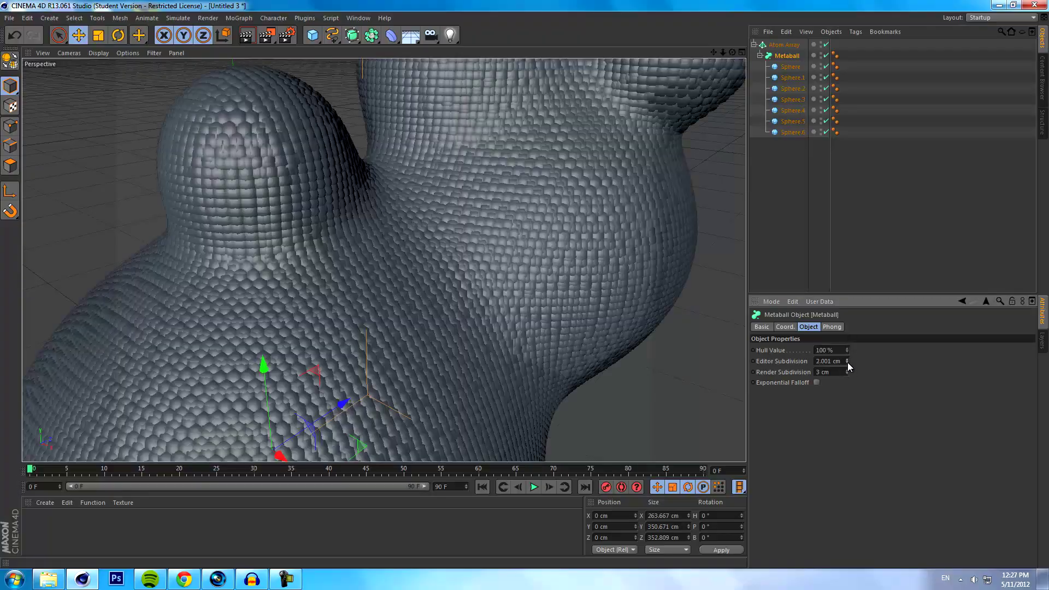
mouse_move(848, 362)
left_mouse_down()
mouse_move(866, 252)
mouse_move(850, 397)
left_mouse_up()
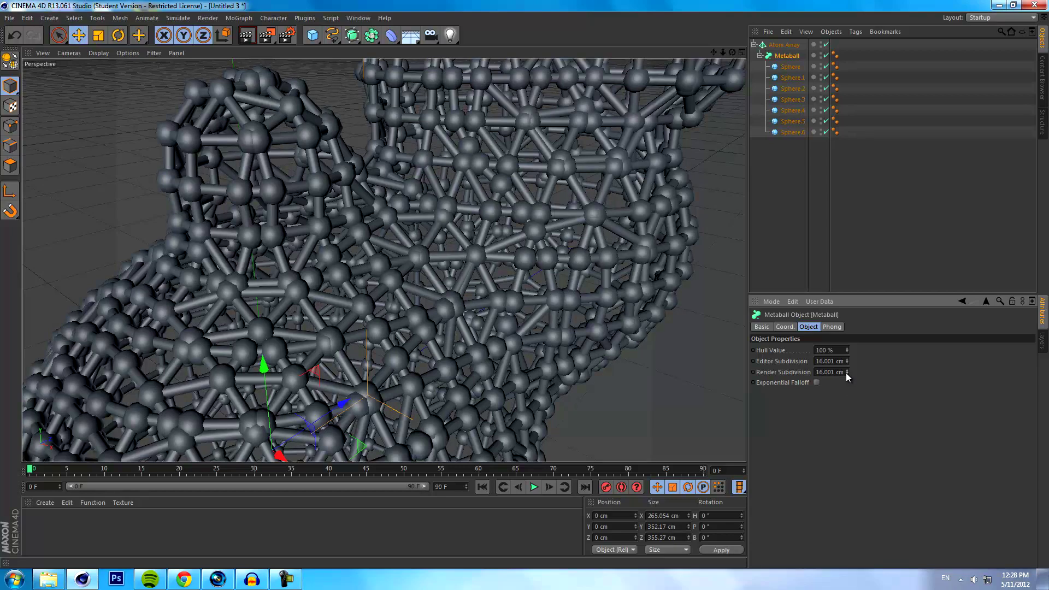
left_click(858, 197)
left_click_drag(723, 52, 526, 288)
left_click_drag(732, 51, 525, 285)
scroll(390, 257, "up", 10)
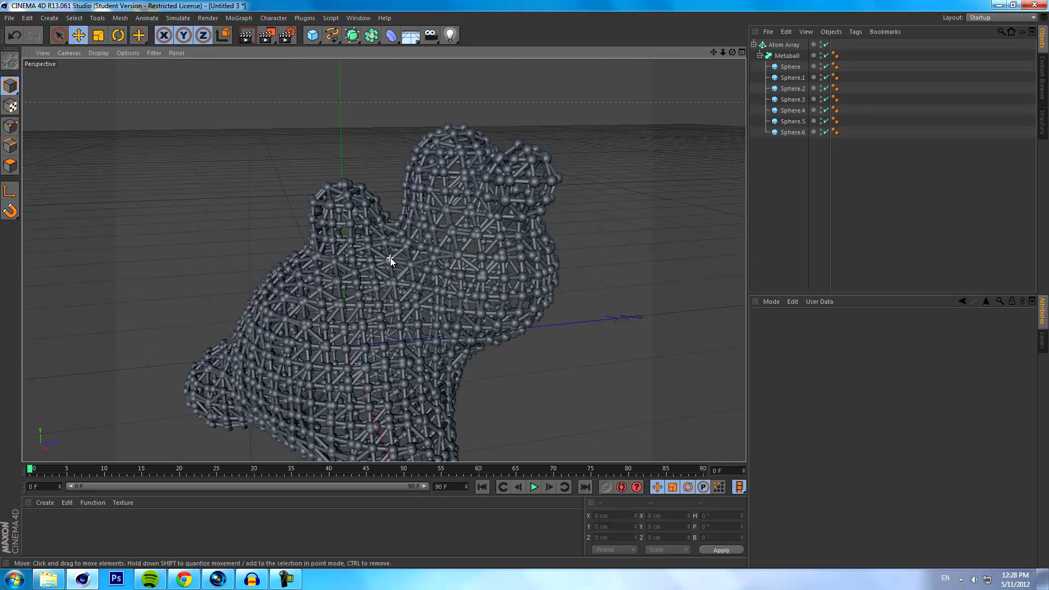
scroll(364, 238, "up", 3)
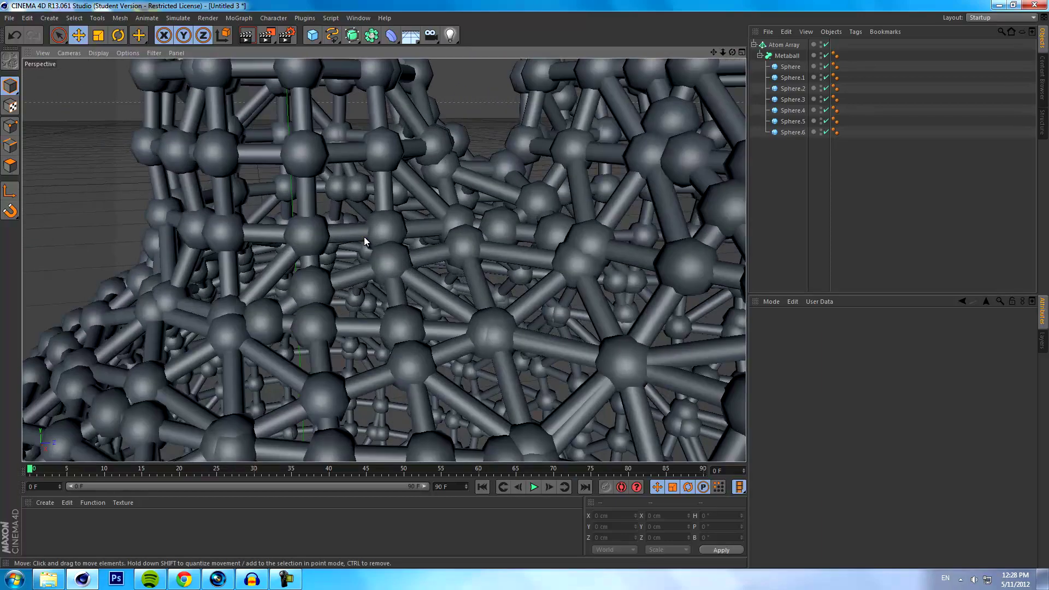
Reduce the sphere radius of the Atom Array around the Metaball to about 2.2 cm and view the whole wireframe shape.
left_click(790, 60)
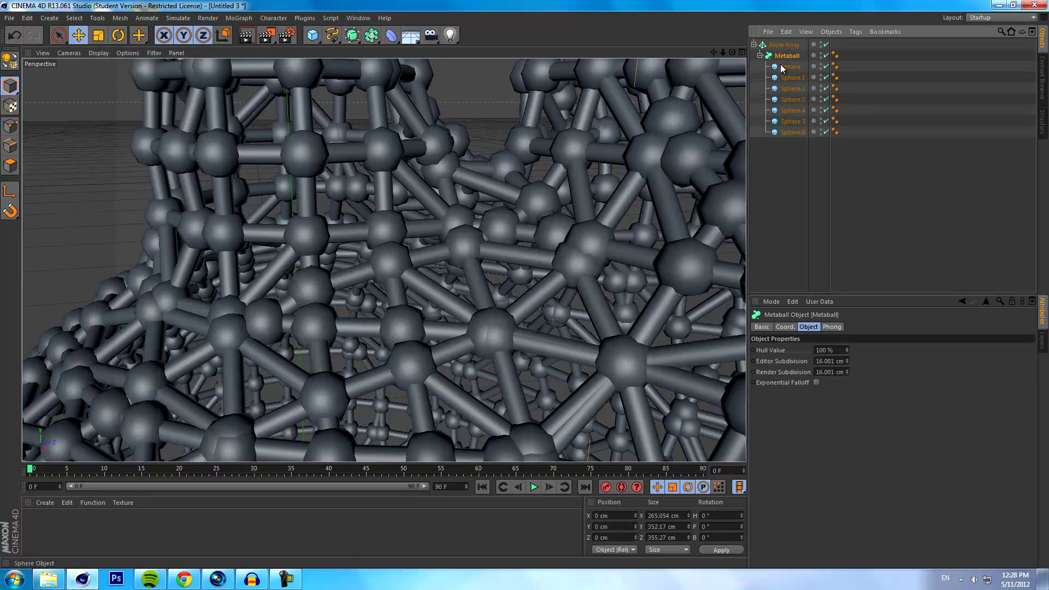
left_click(790, 45)
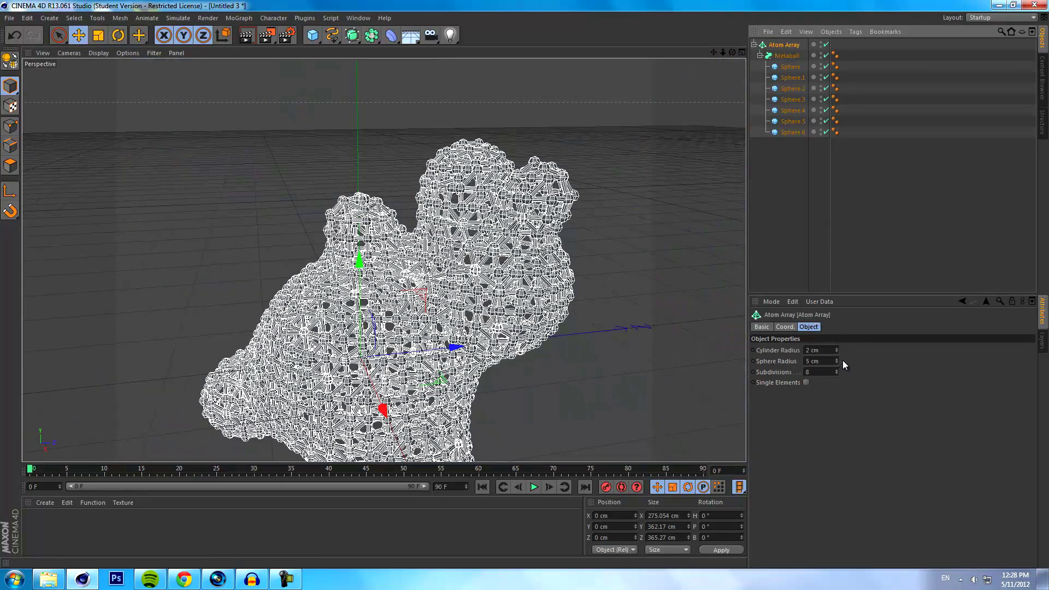
left_click_drag(836, 361, 824, 441)
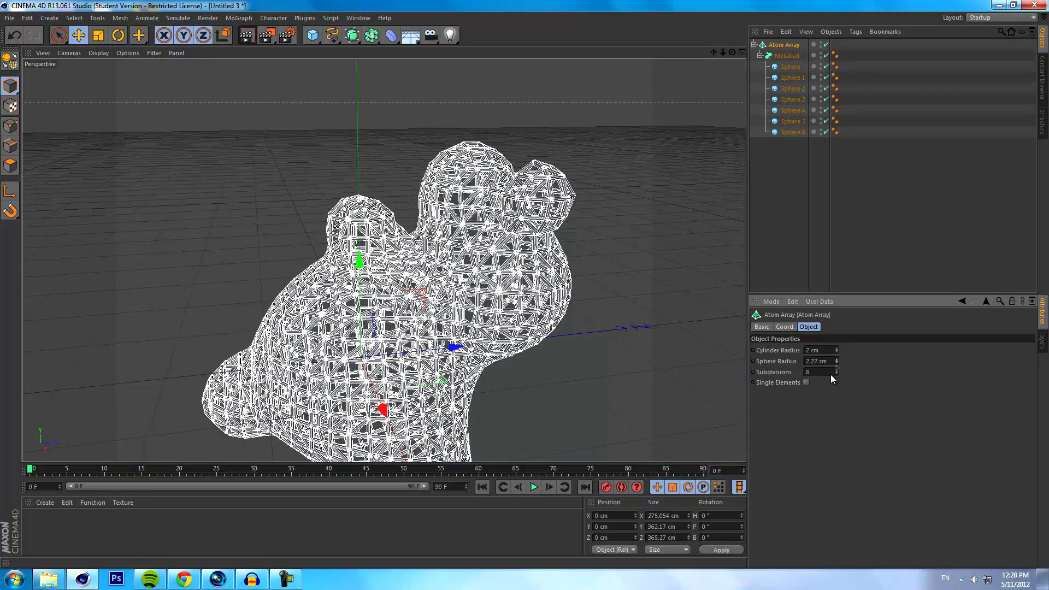
left_click(762, 178)
scroll(470, 257, "up", 2)
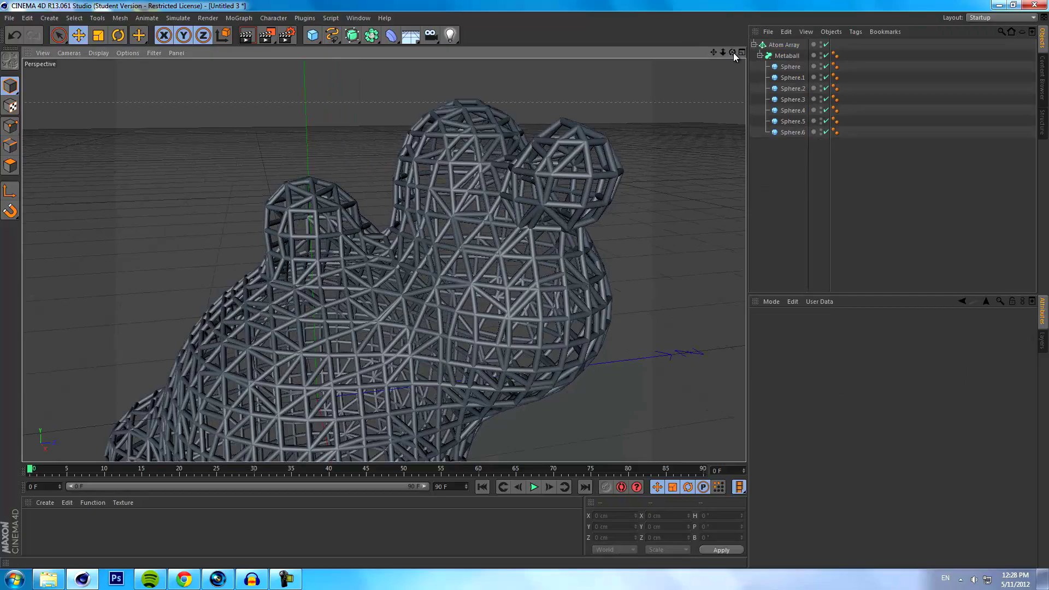
left_click_drag(733, 53, 529, 285)
left_click_drag(722, 53, 525, 285)
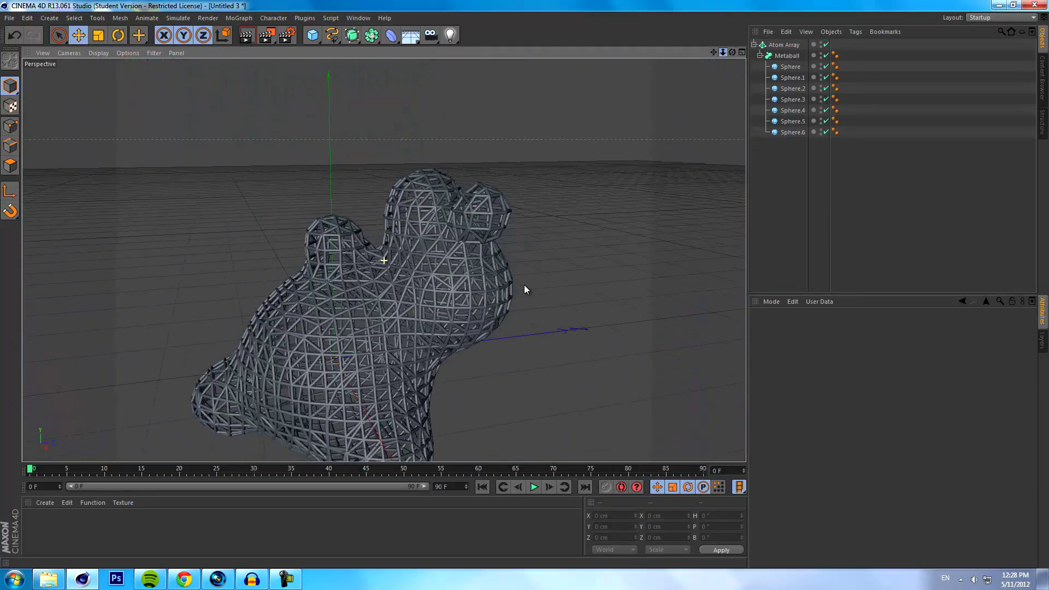
left_click_drag(713, 53, 526, 284)
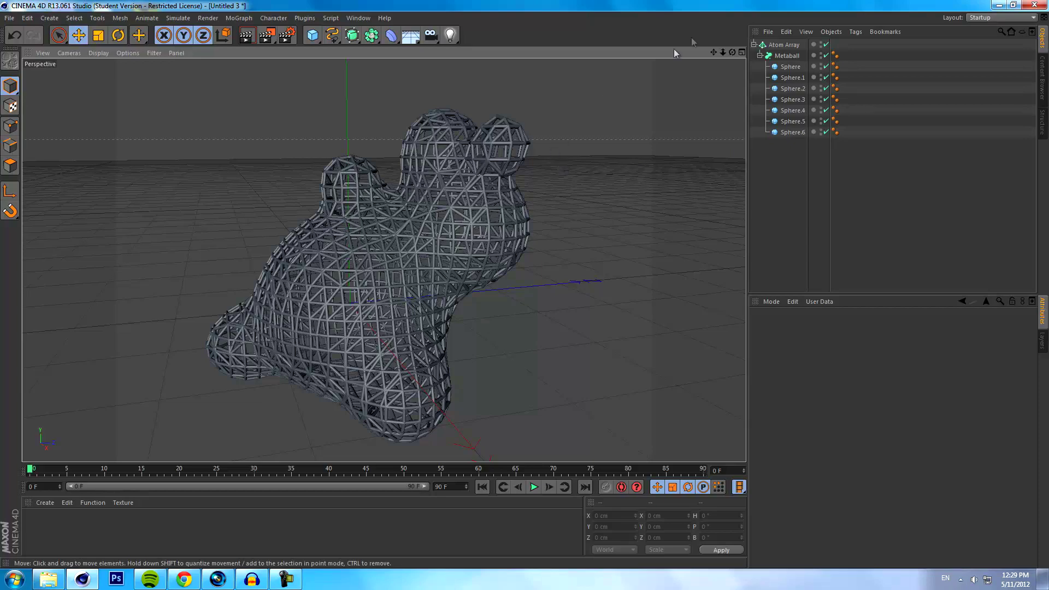
left_click_drag(732, 52, 526, 288)
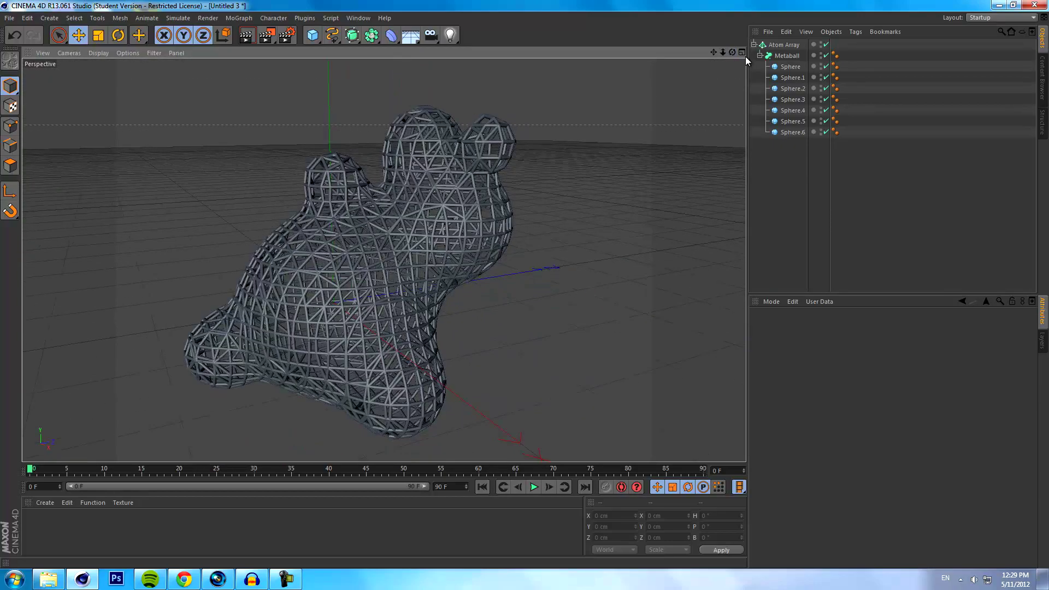
Add a cube and hide the Metaball's Atom Array in the viewport.
left_click(313, 35)
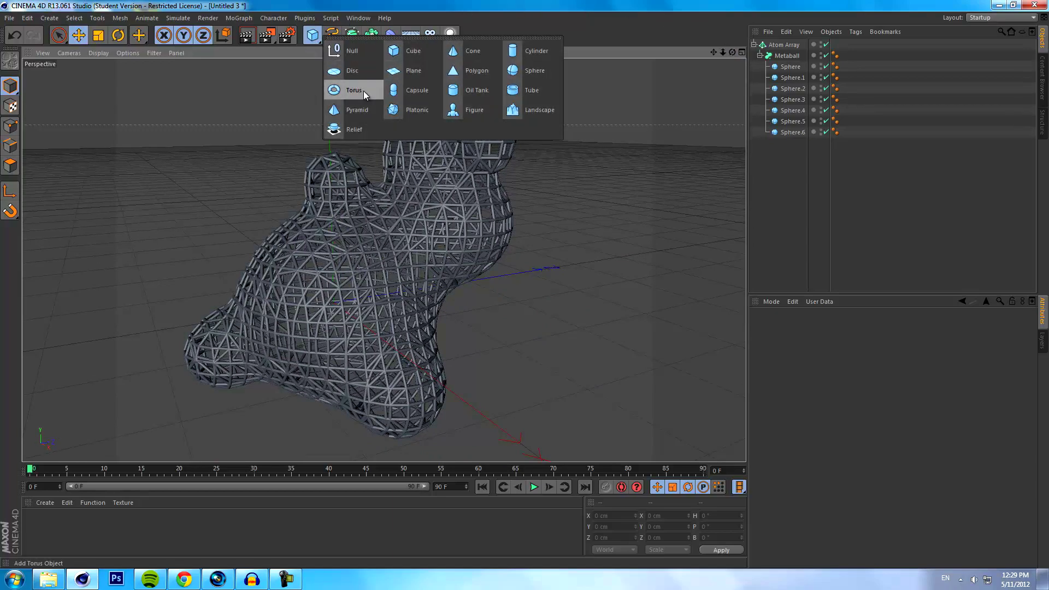
left_click(408, 49)
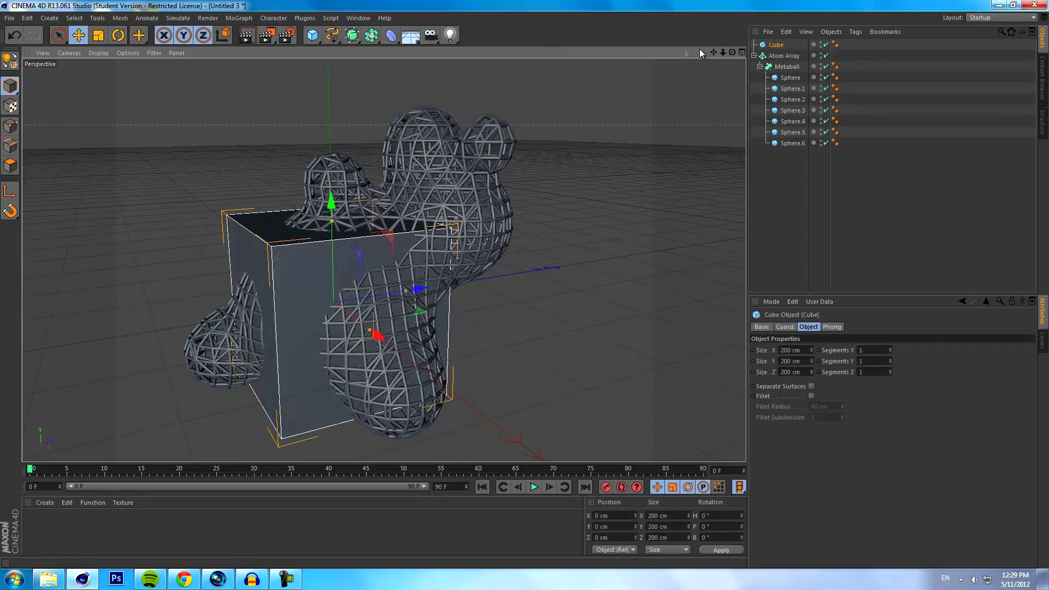
left_click(822, 56)
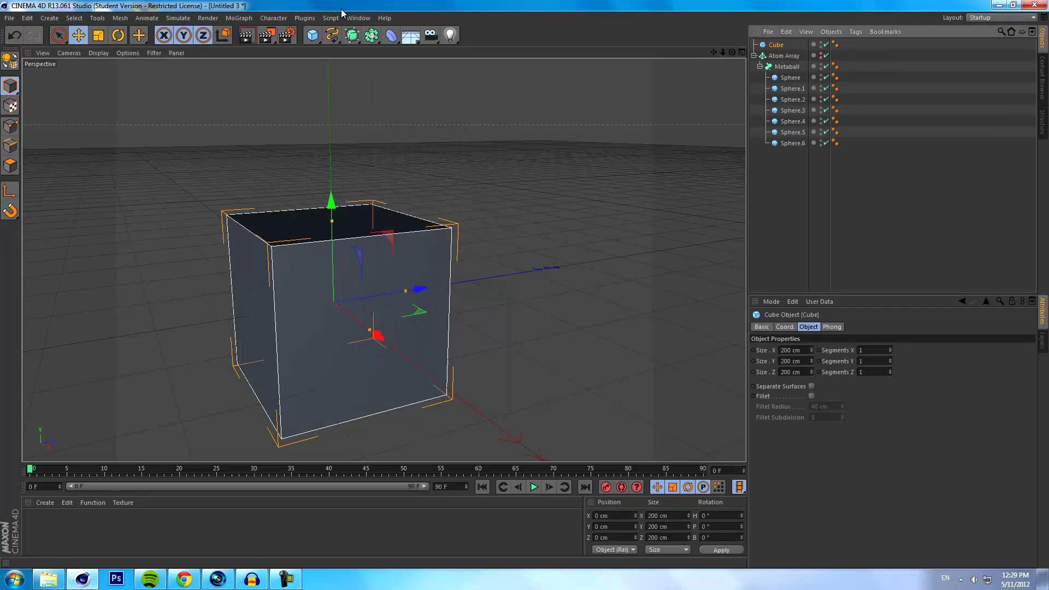
Add a second Atom Array object and make the cube its child.
left_click(371, 36)
left_click(504, 50)
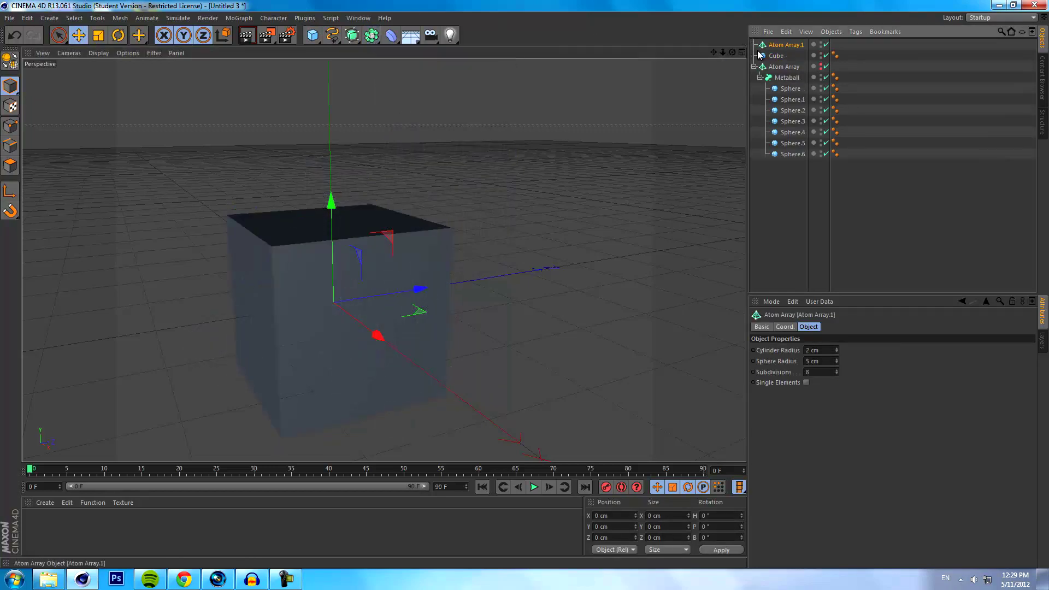
left_click_drag(779, 55, 784, 45)
left_click(785, 45)
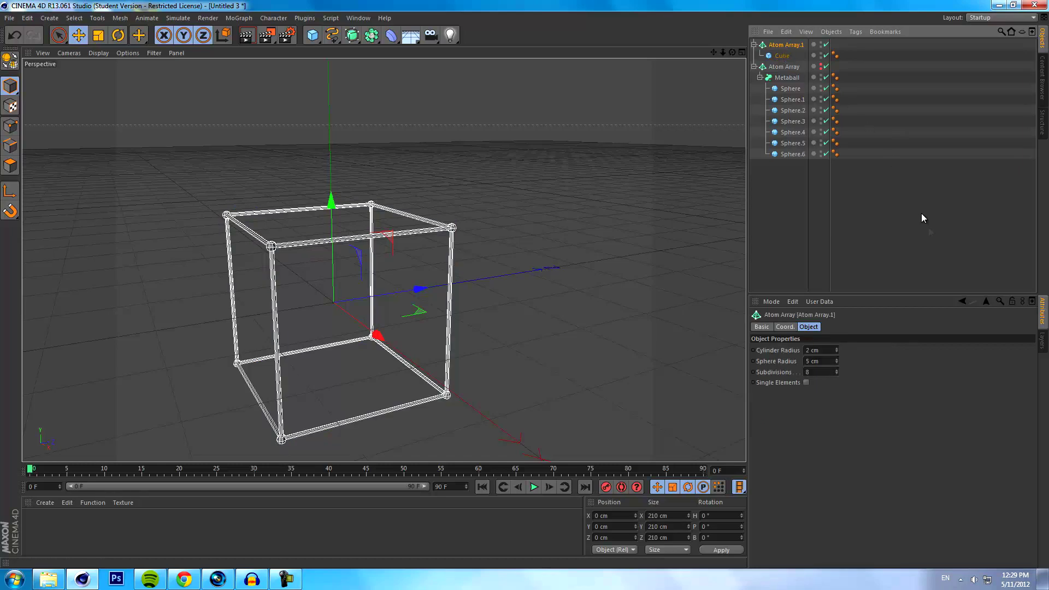
Set the cylinder and sphere radius of the cube's Atom Array to 1.26 cm each.
mouse_move(836, 360)
left_mouse_down()
mouse_move(834, 390)
mouse_move(836, 377)
left_mouse_up()
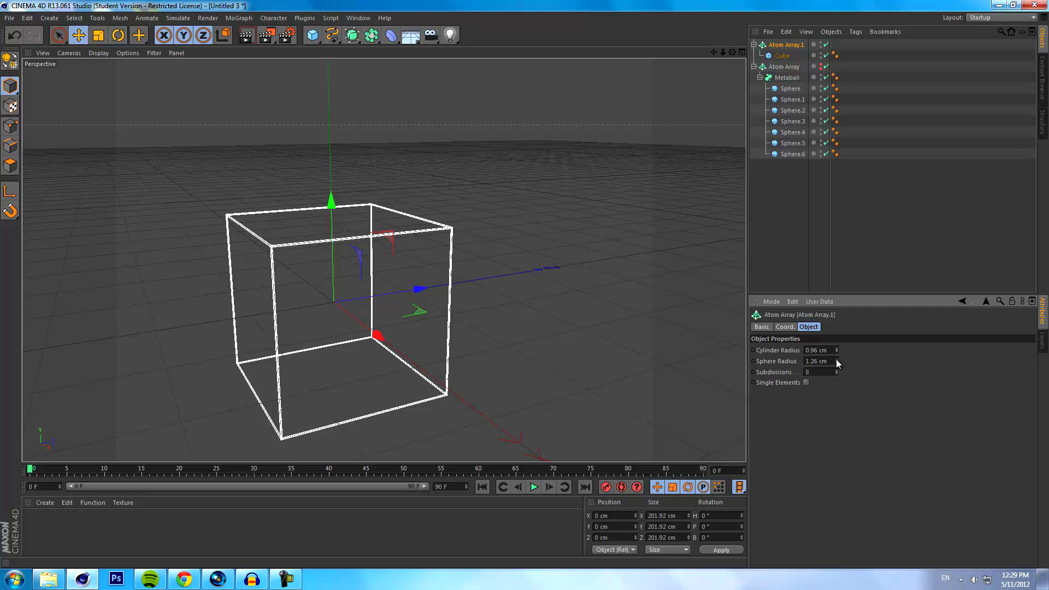
left_click(808, 180)
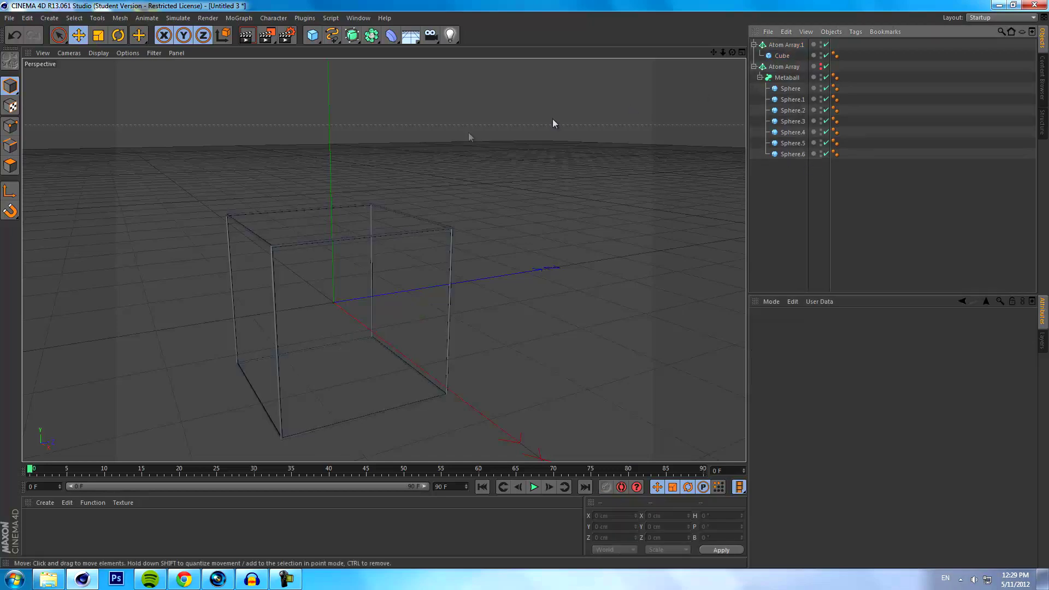
scroll(176, 240, "up", 4)
scroll(431, 284, "up", 1)
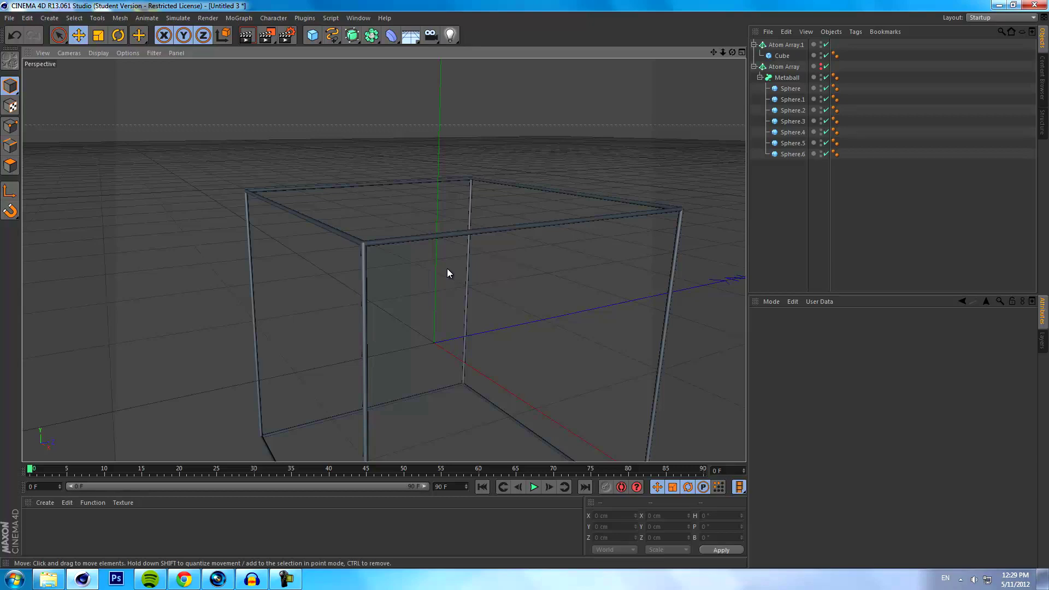
Set the cube's segments to 3 in X, Y and Z.
left_click(782, 56)
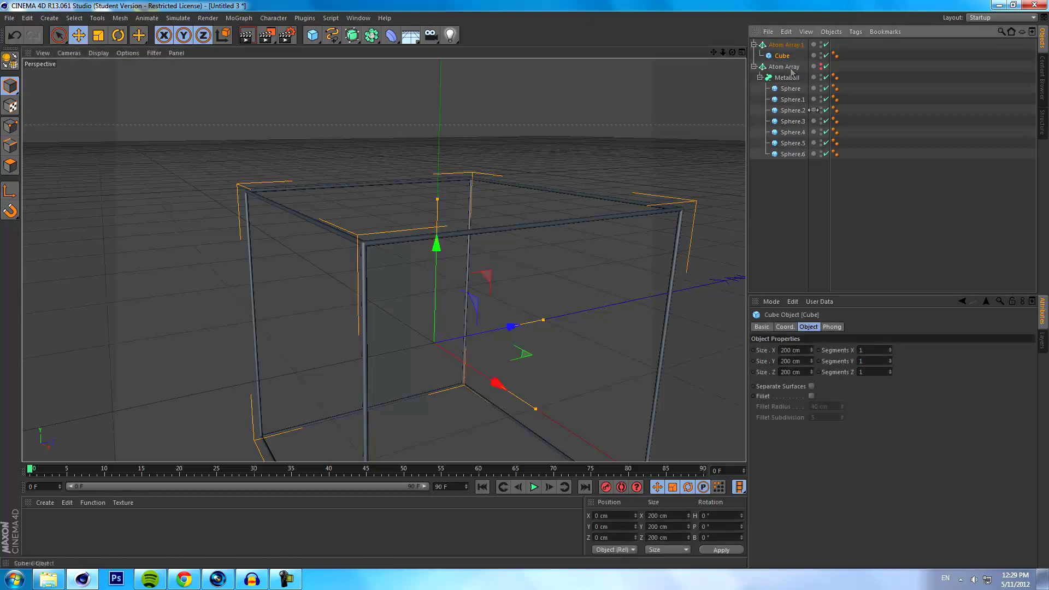
left_click(890, 348)
left_click(890, 348)
left_click(890, 359)
left_click(890, 359)
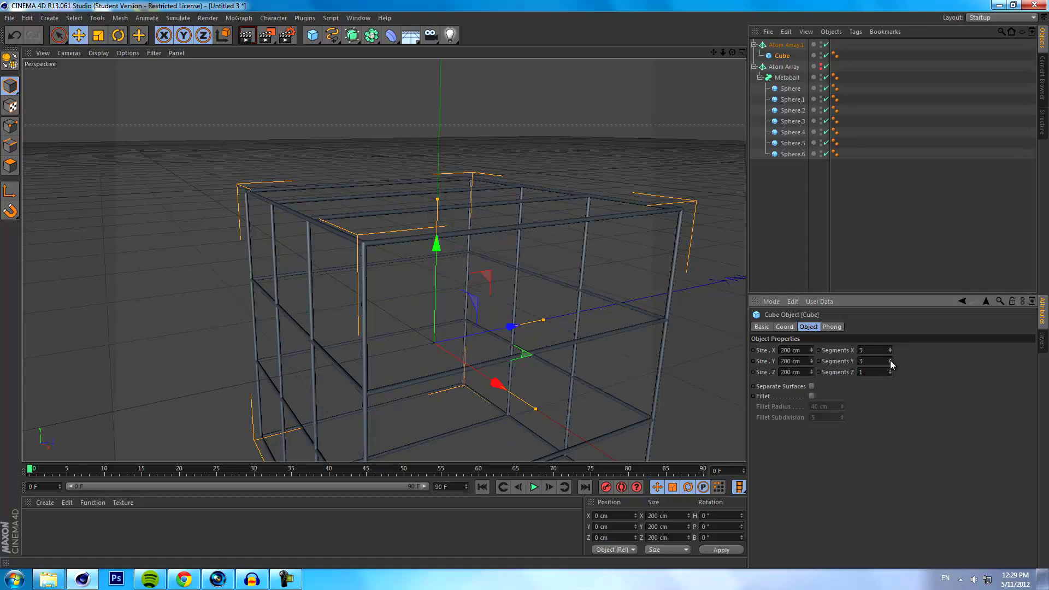
left_click(890, 370)
left_click(890, 370)
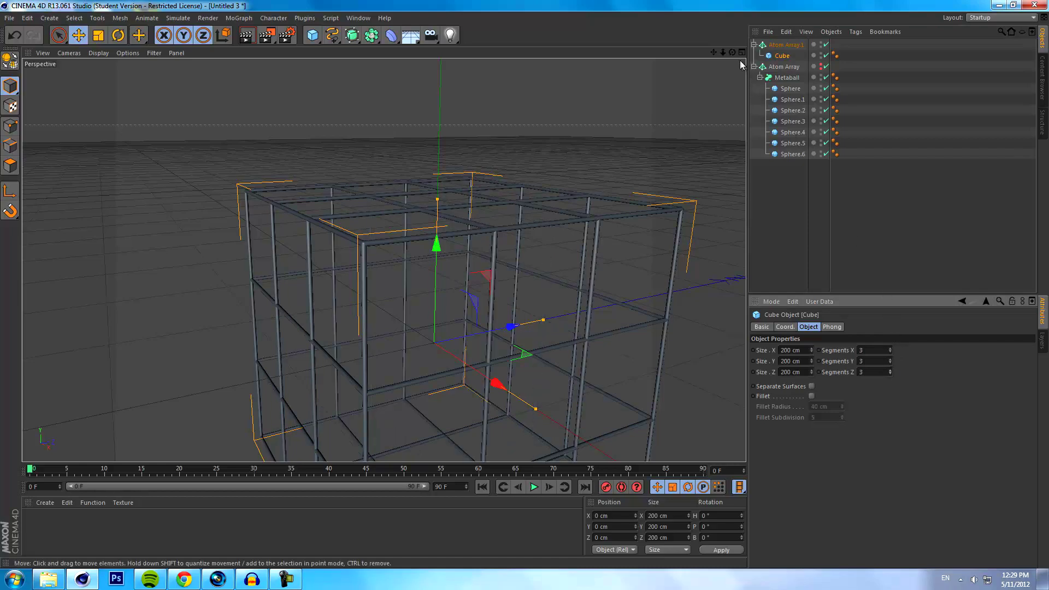
left_click_drag(725, 54, 476, 284)
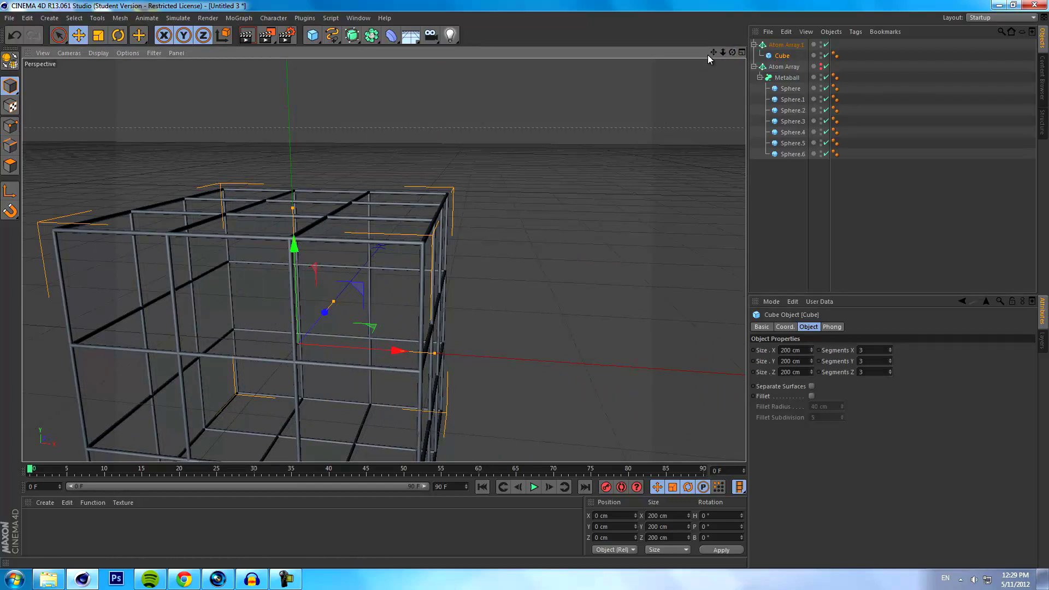
mouse_move(714, 52)
left_mouse_down()
mouse_move(537, 284)
mouse_move(521, 282)
mouse_move(514, 275)
mouse_move(526, 284)
mouse_move(732, 51)
left_mouse_up()
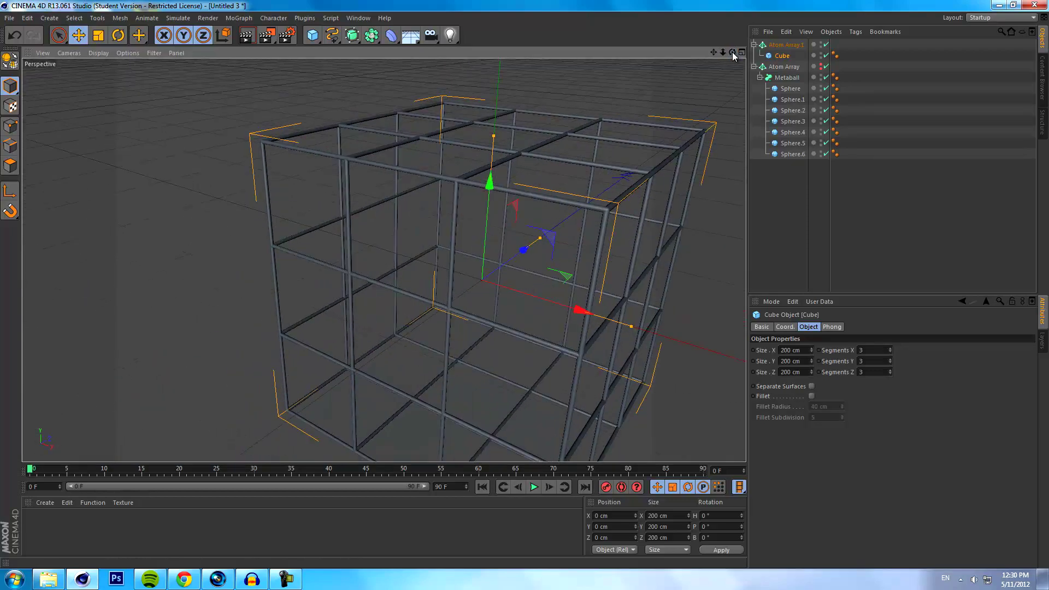
Make the cube editable, select two opposite corner polygons on its upper face and two on its front face, and disable its Atom Array.
left_click(10, 59)
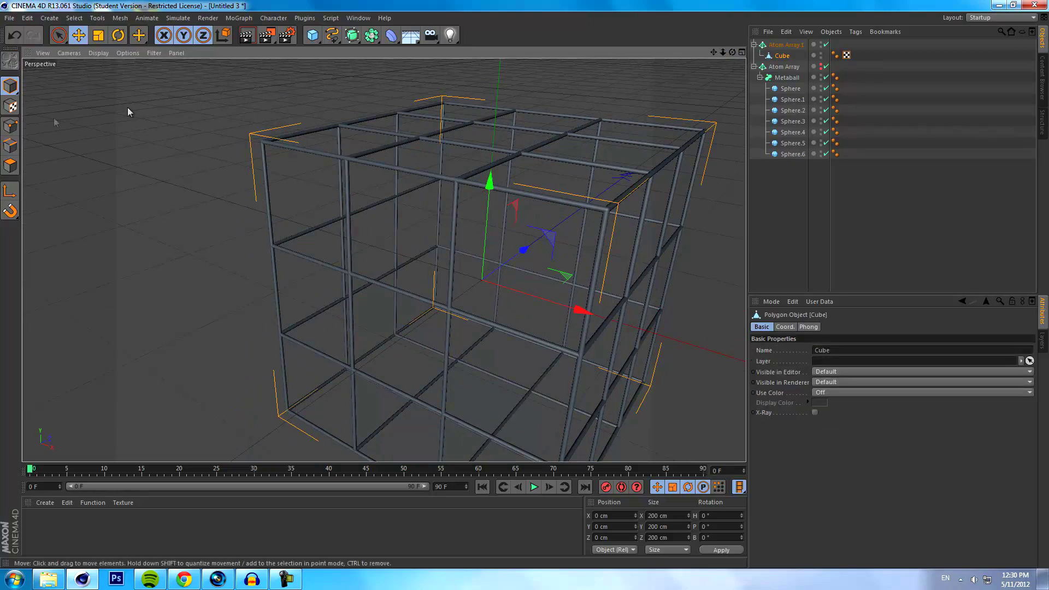
left_click(10, 165)
left_click(368, 132)
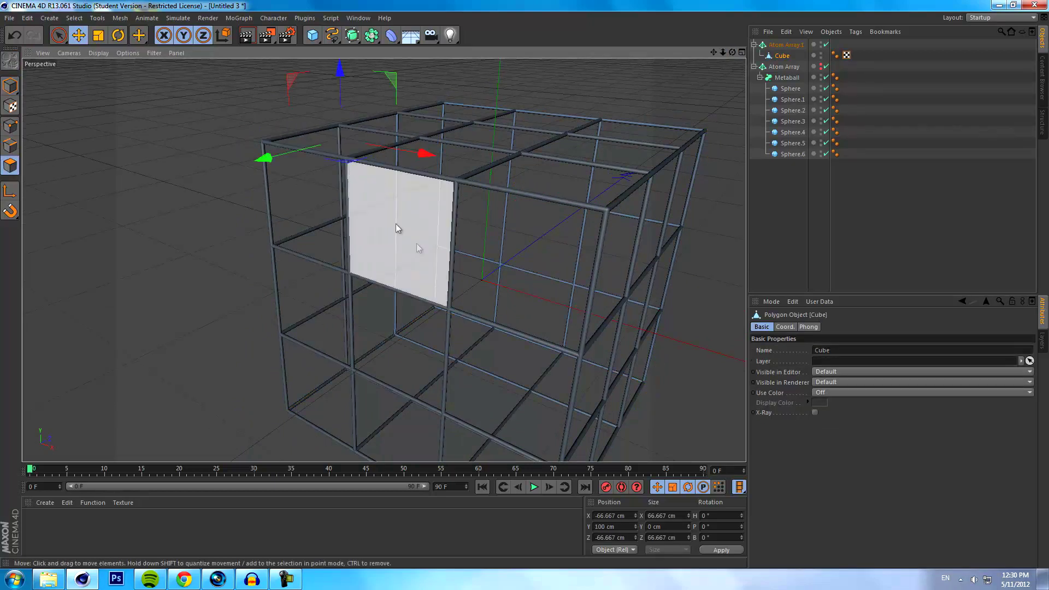
left_click(529, 270, "shift")
left_click(648, 141, "shift")
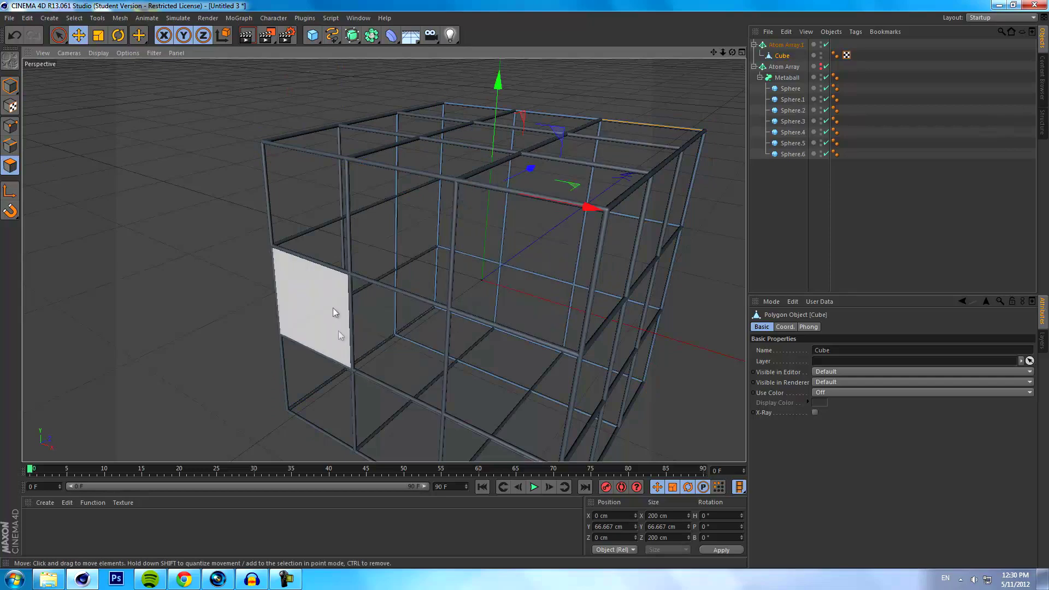
left_click(353, 372, "shift")
left_click(826, 45)
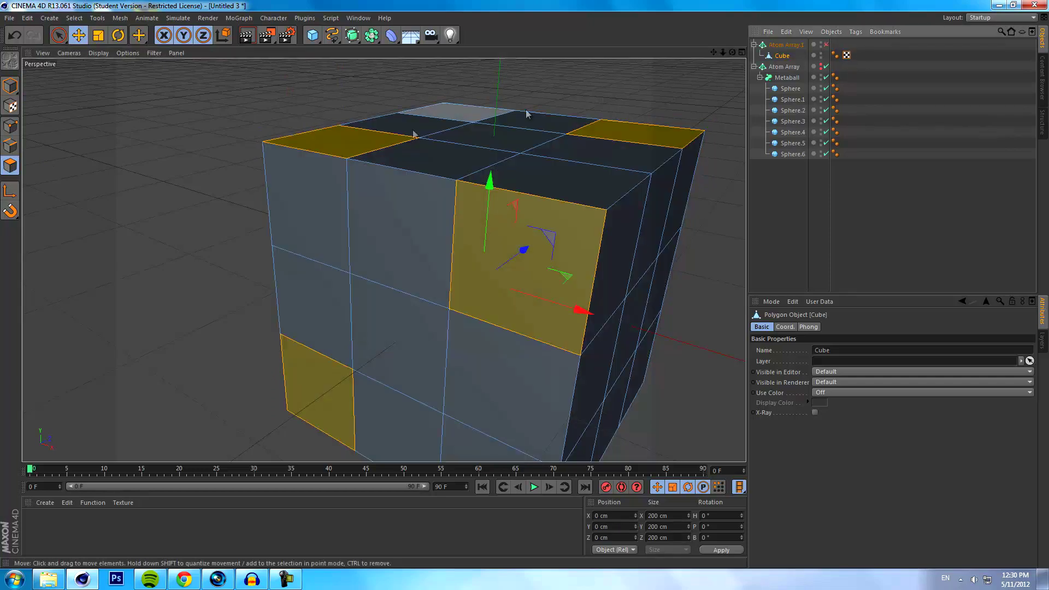
Extrude the four selected cube polygons by 38.2 cm and inset their faces slightly with Extrude Inner.
right_click(281, 262)
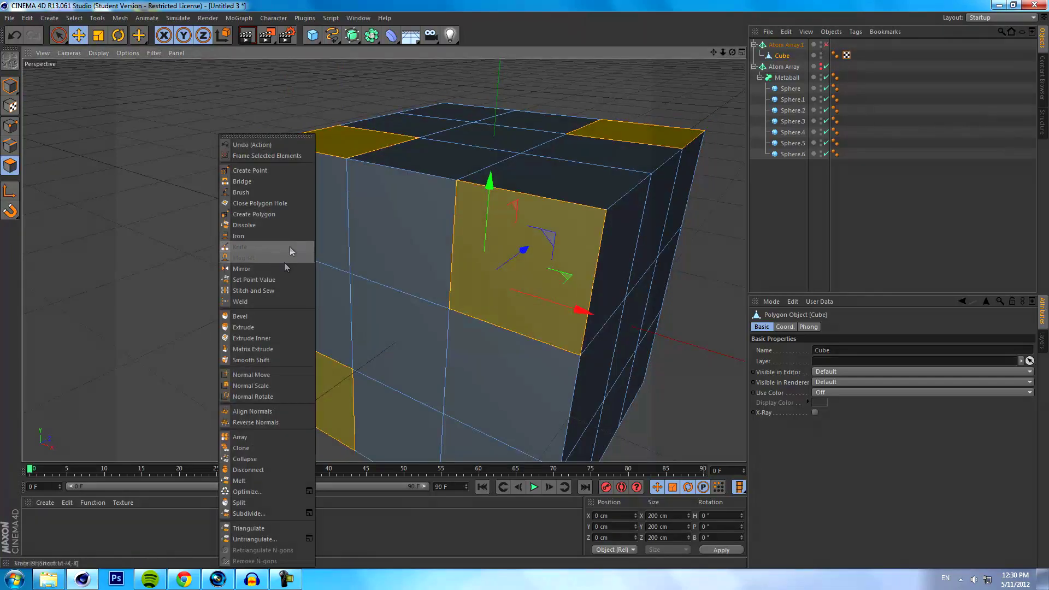
left_click(244, 326)
left_click_drag(219, 261, 530, 290)
right_click(213, 267)
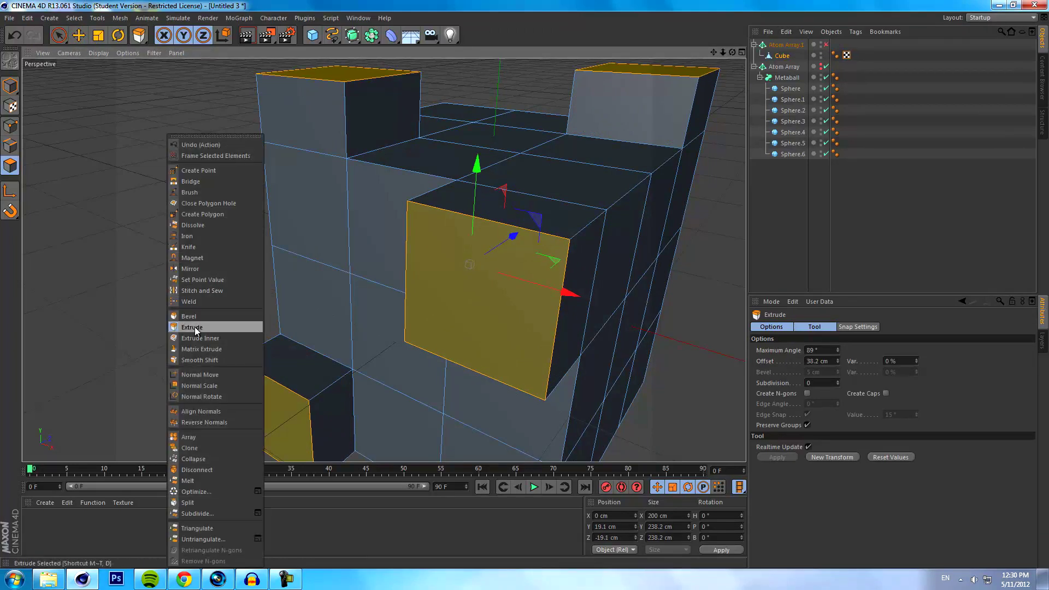
left_click(198, 338)
left_click_drag(170, 305, 527, 290)
Extrude the inset polygons by 18.7 cm and clear the polygon selection.
right_click(191, 304)
left_click(207, 327)
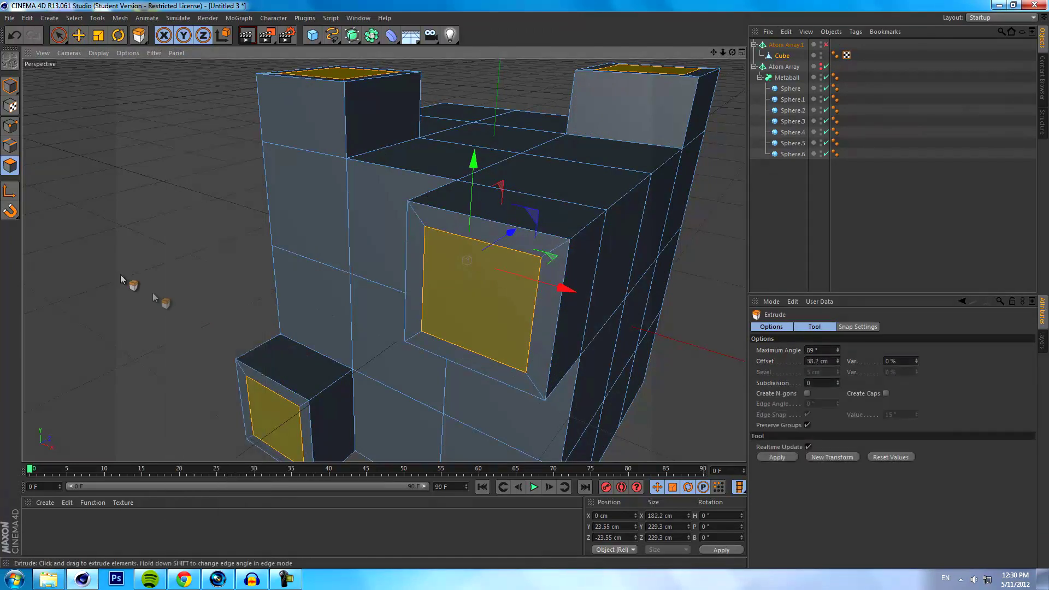
left_click_drag(128, 279, 529, 286)
left_click(221, 153)
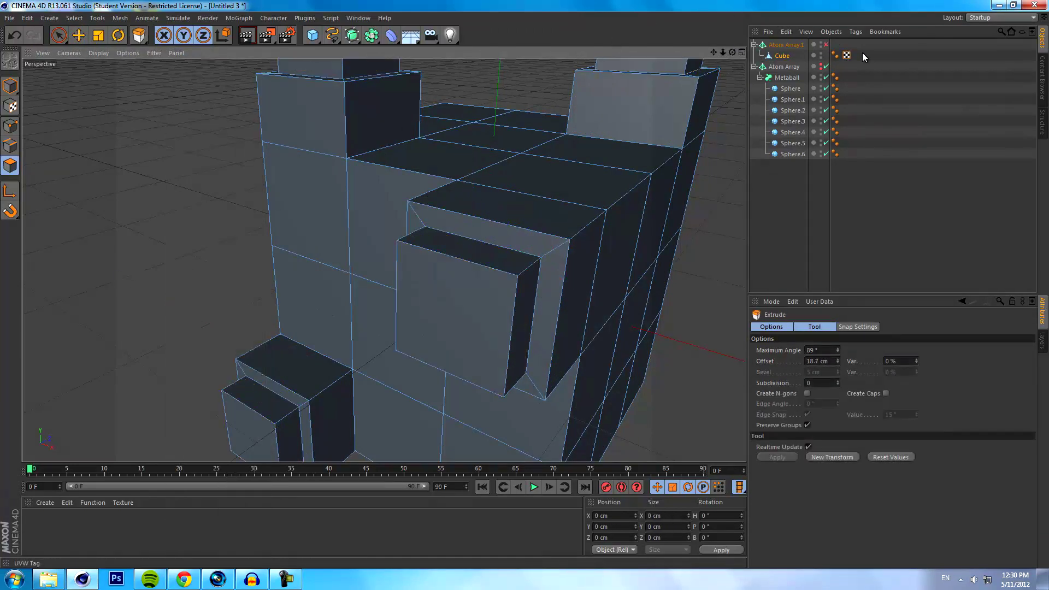
Re-enable the Atom Array on the extruded cube and select that Atom Array.
left_click(825, 45)
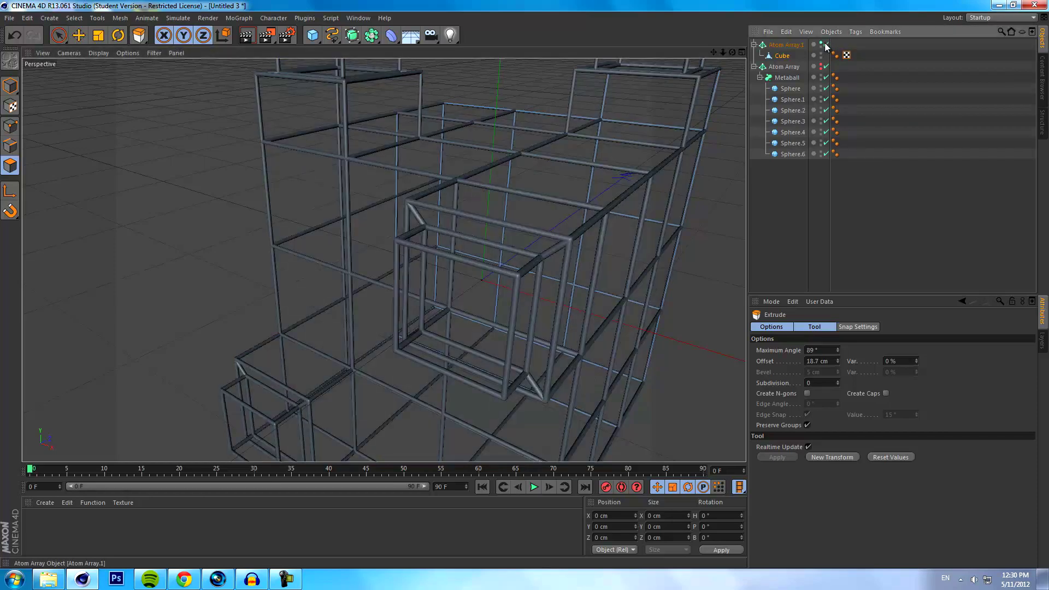
left_click(819, 44)
left_click(820, 43)
left_click(820, 42)
left_click(820, 43)
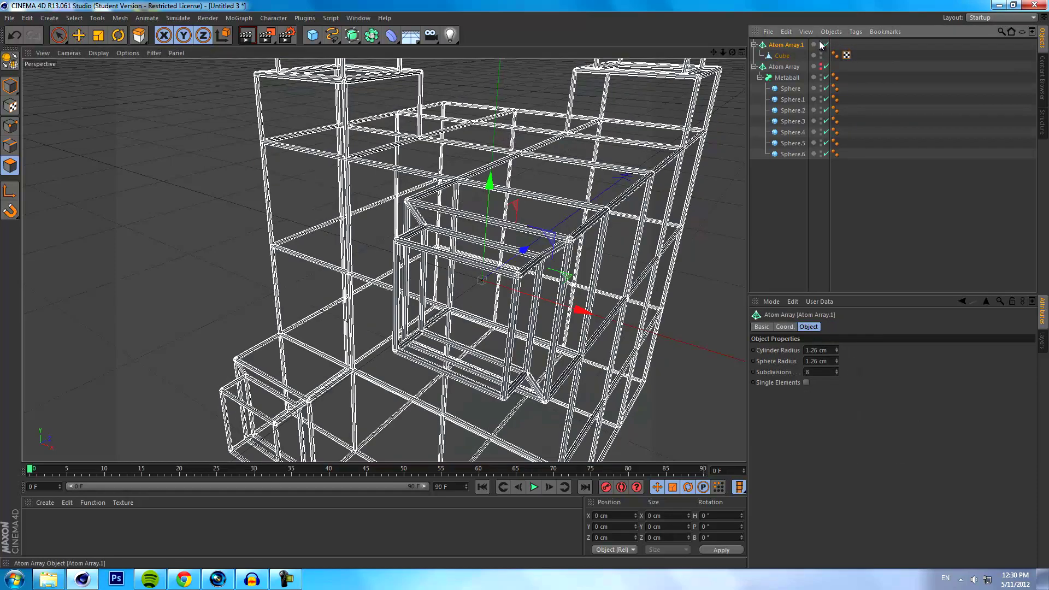
Delete the extruded cube from its Atom Array.
left_click(907, 186)
left_click_drag(723, 52, 525, 289)
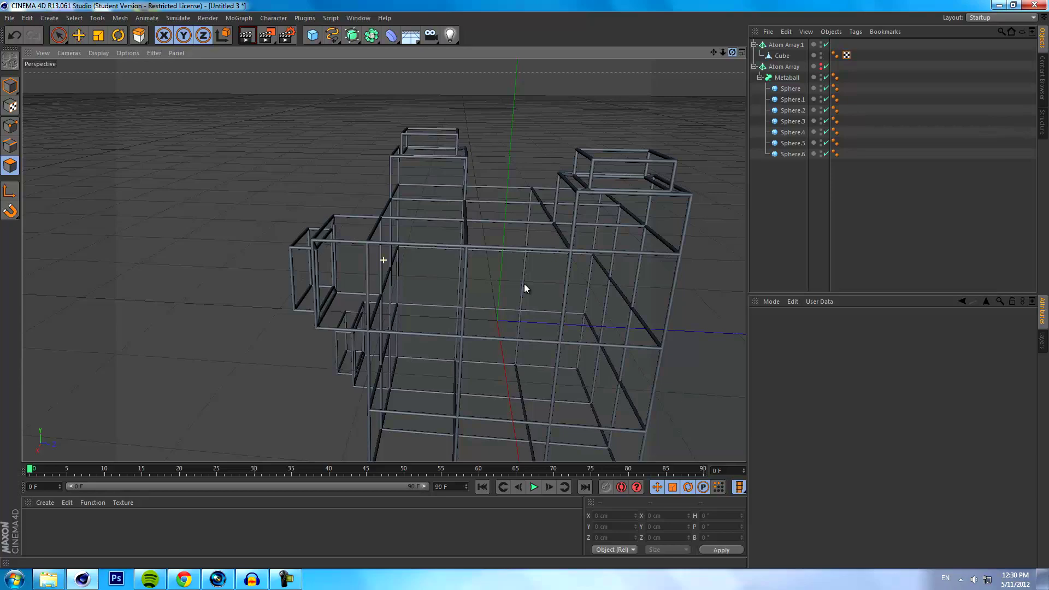
left_click_drag(524, 288, 527, 288)
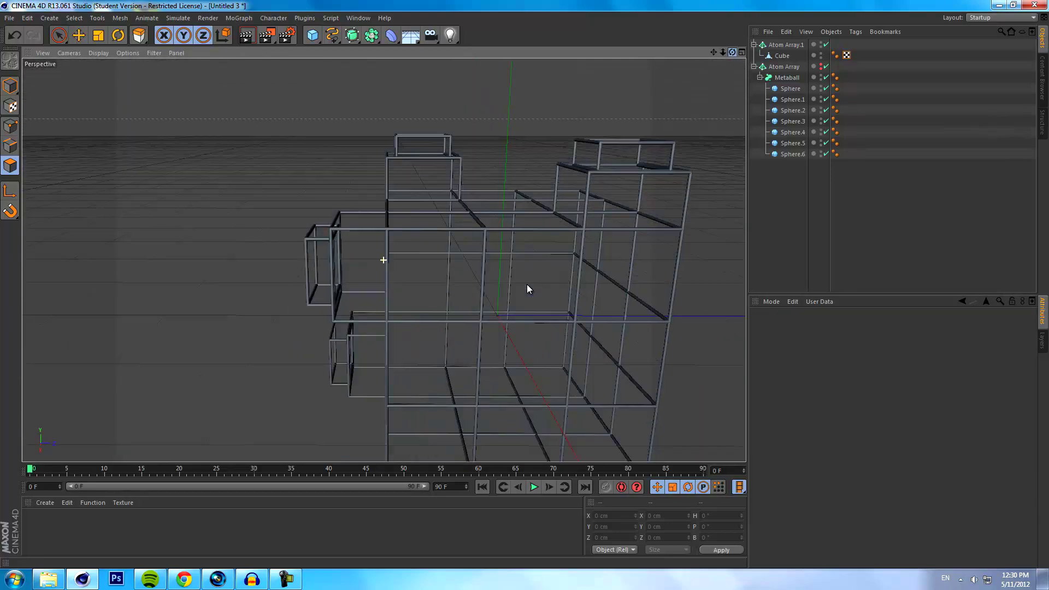
left_click(785, 56)
key("Delete")
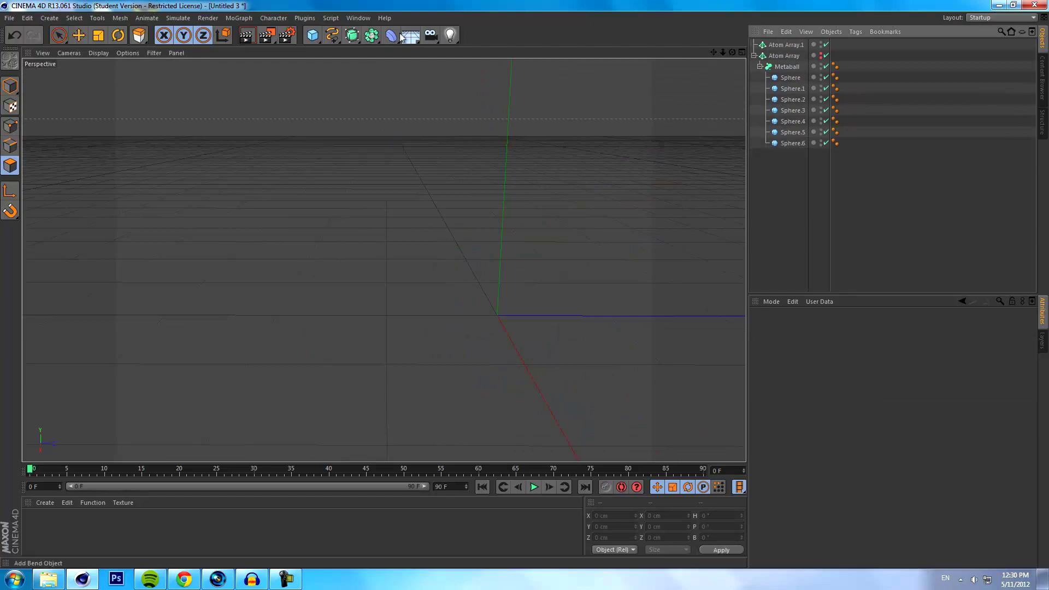
Add a torus and nest it inside the emptied Atom Array.
left_click_drag(316, 44, 355, 94)
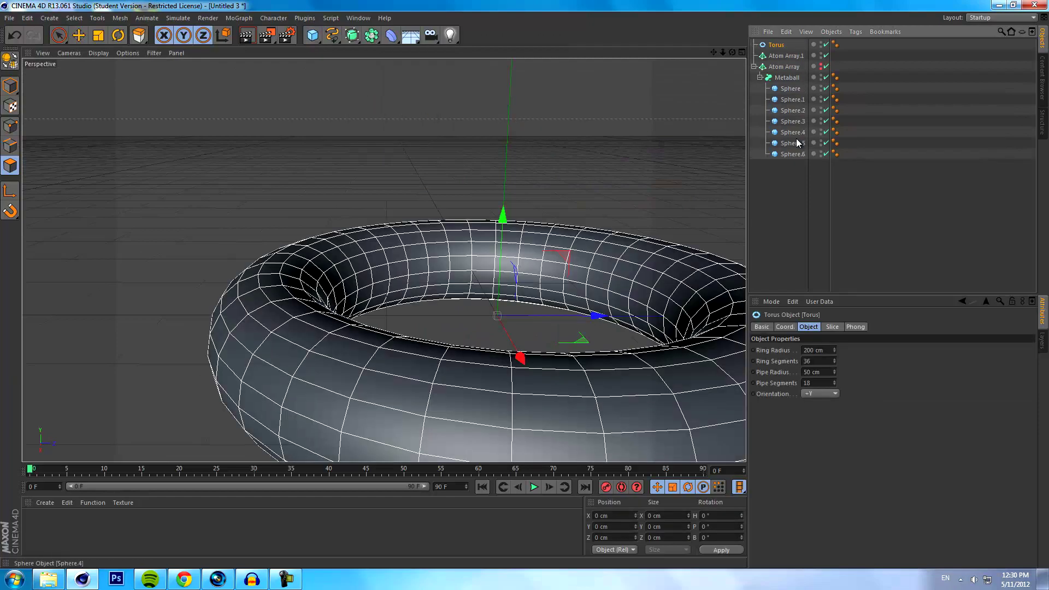
left_click_drag(780, 57, 781, 55)
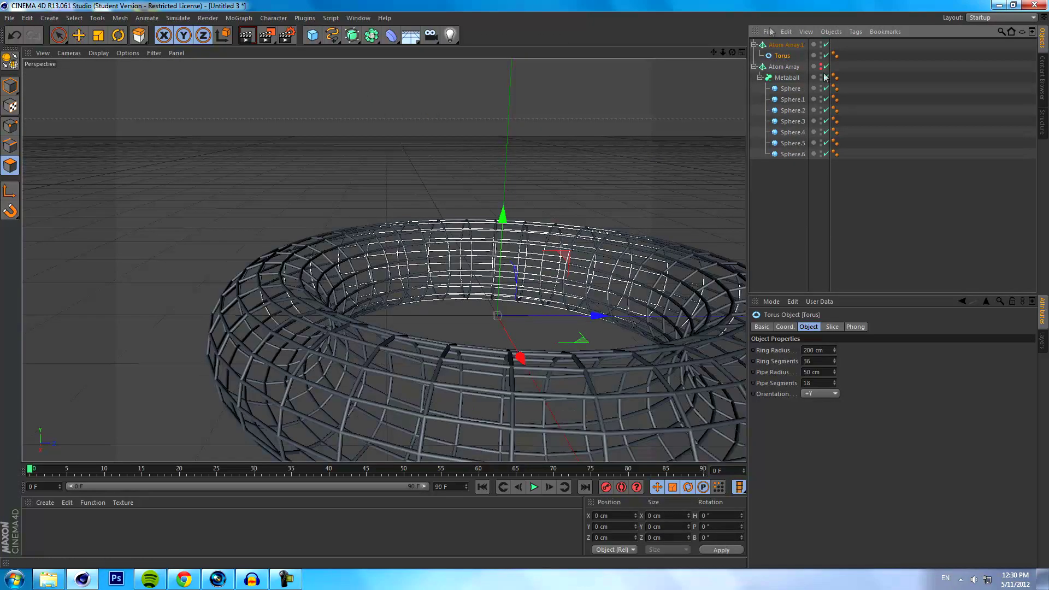
left_click_drag(714, 52, 526, 289)
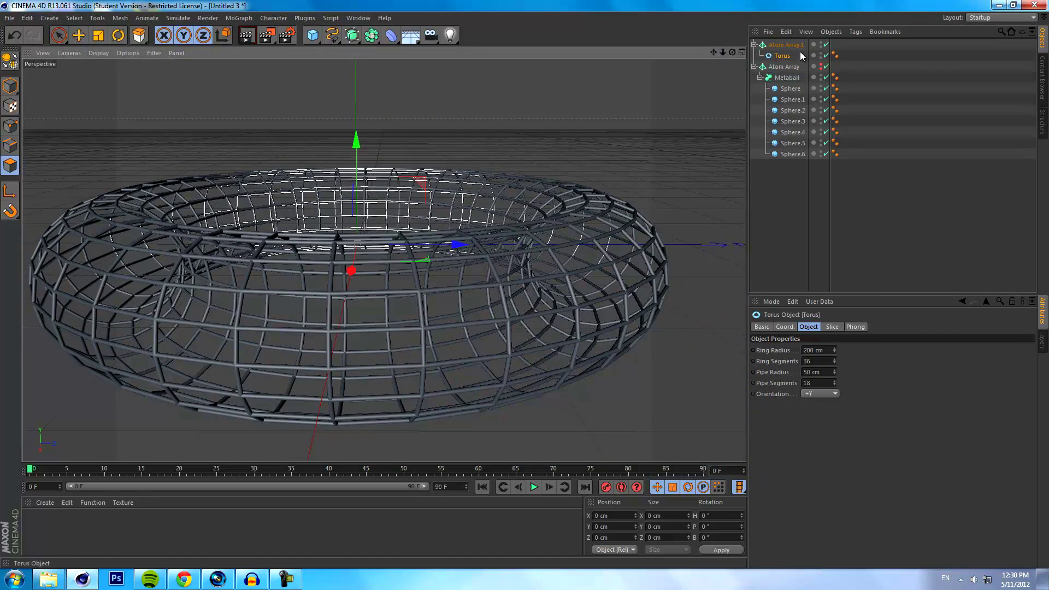
Duplicate the torus inside the same Atom Array and clear the selection.
left_click_drag(784, 58, 784, 62)
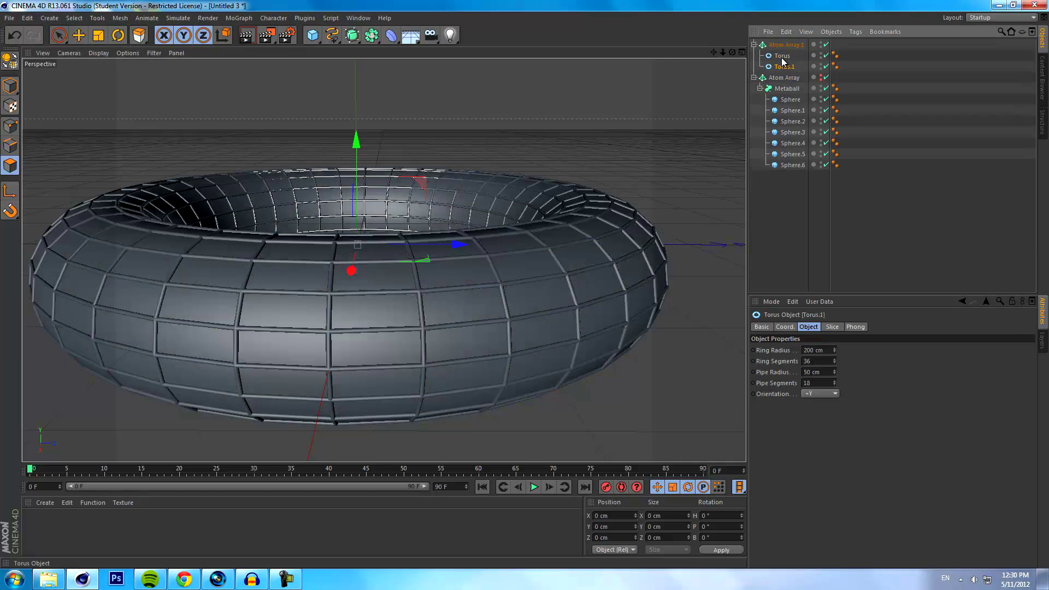
left_click(803, 195)
left_click_drag(732, 52, 526, 289)
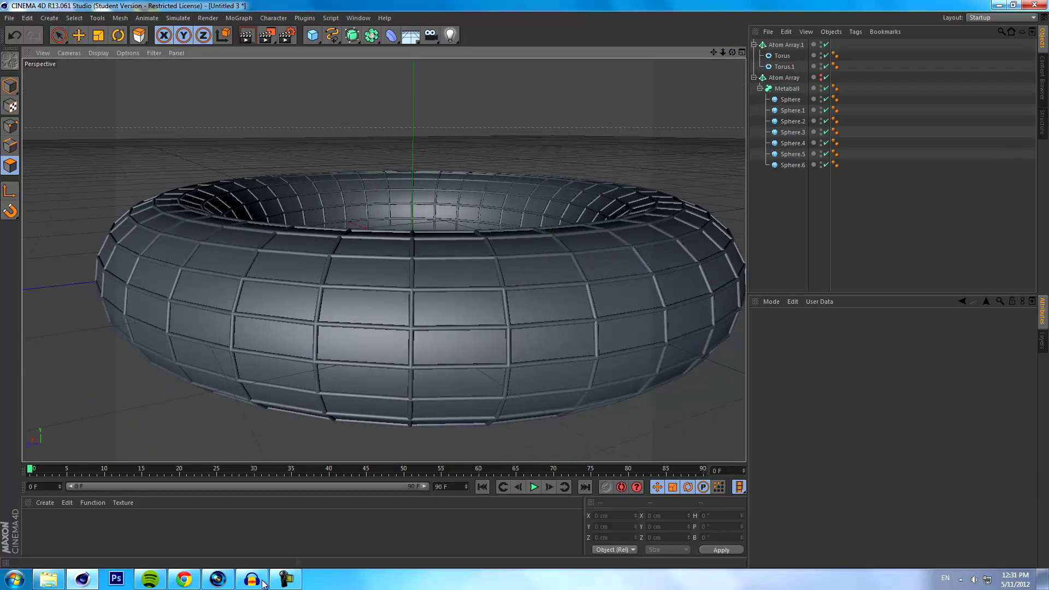
Switch to Chrome and search Google Images for "spiderman" in a new tab.
left_click(181, 575)
left_click(331, 8)
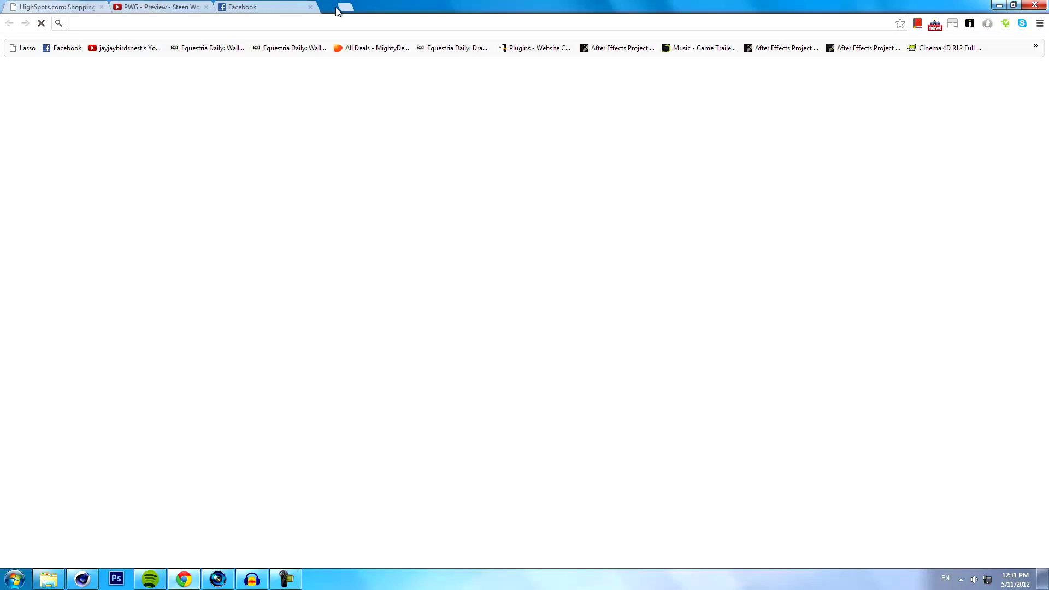
type("spiderman")
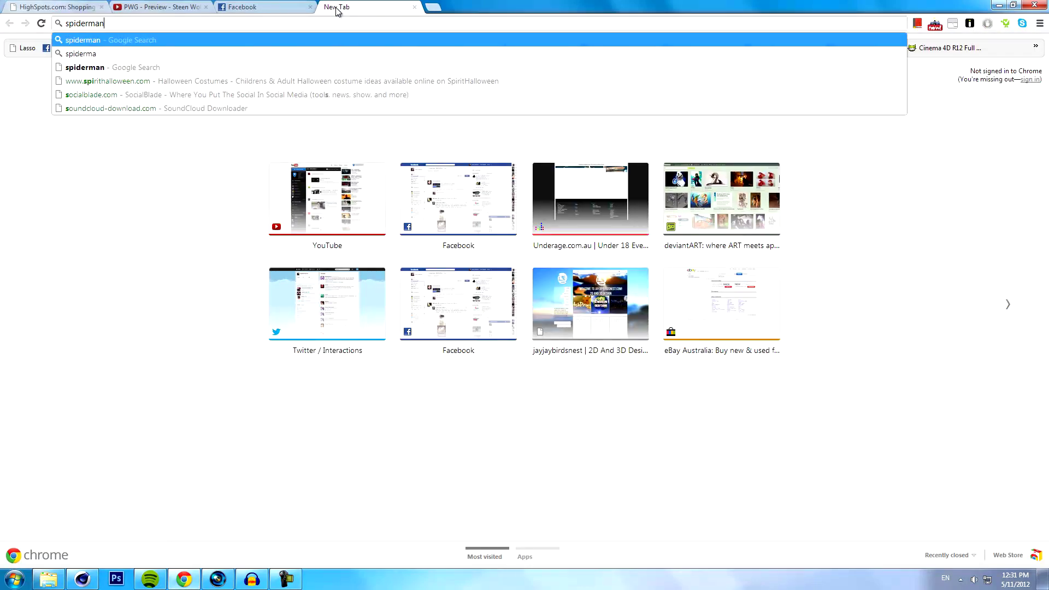
key("Return")
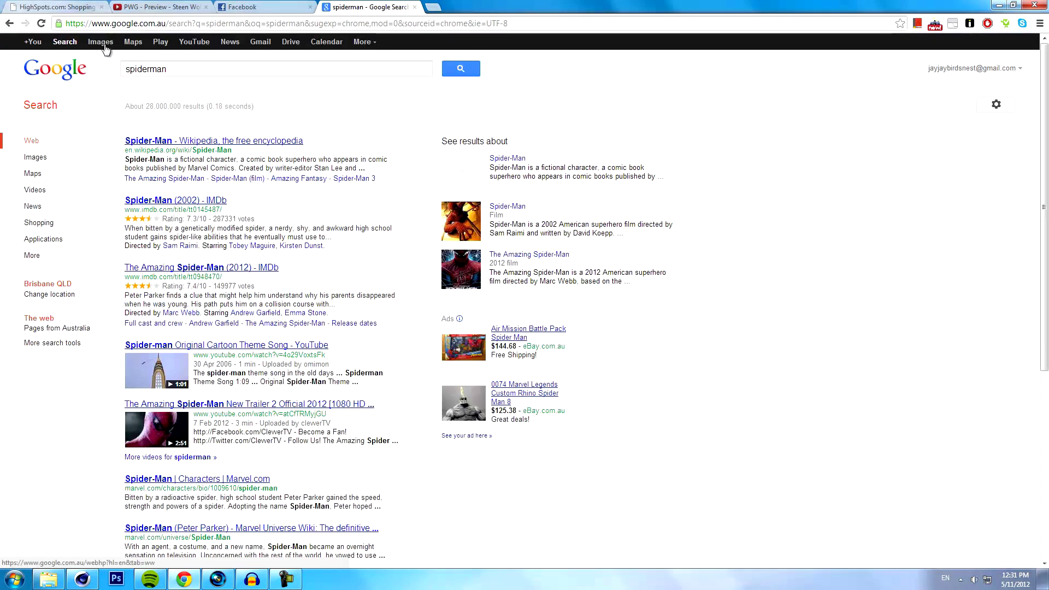
left_click(104, 42)
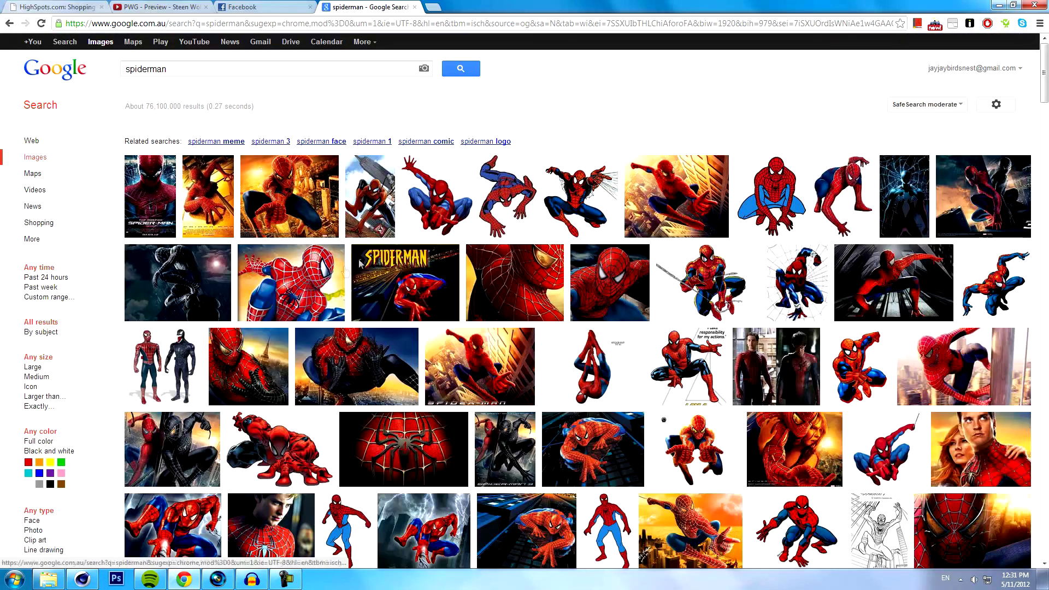
Open two Spider-Man image results in new tabs and view the unmasked close-up of the webbed suit.
middle_click(307, 308)
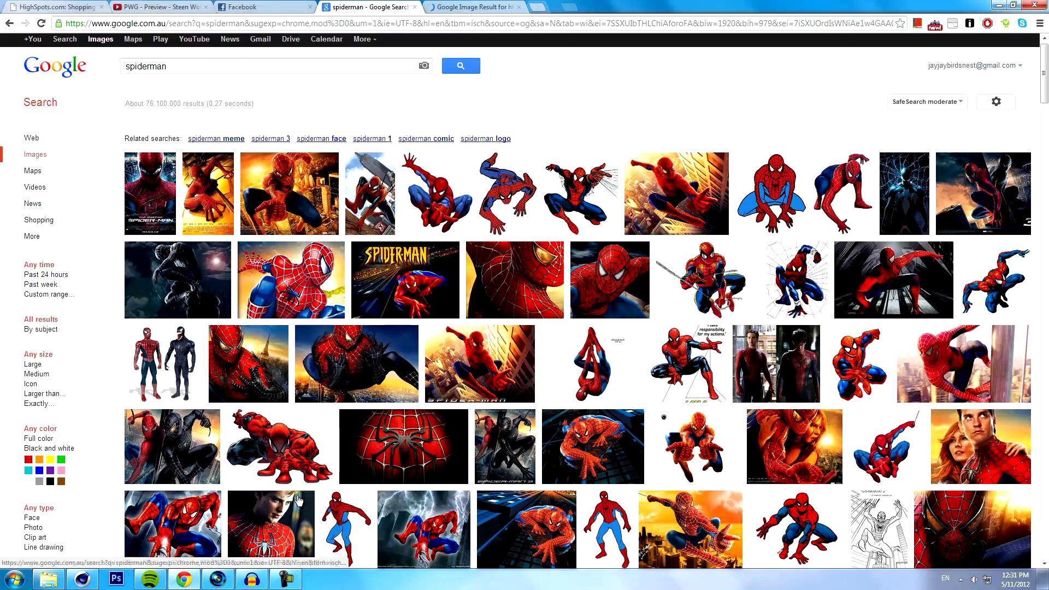
middle_click(297, 497)
left_click(603, 6)
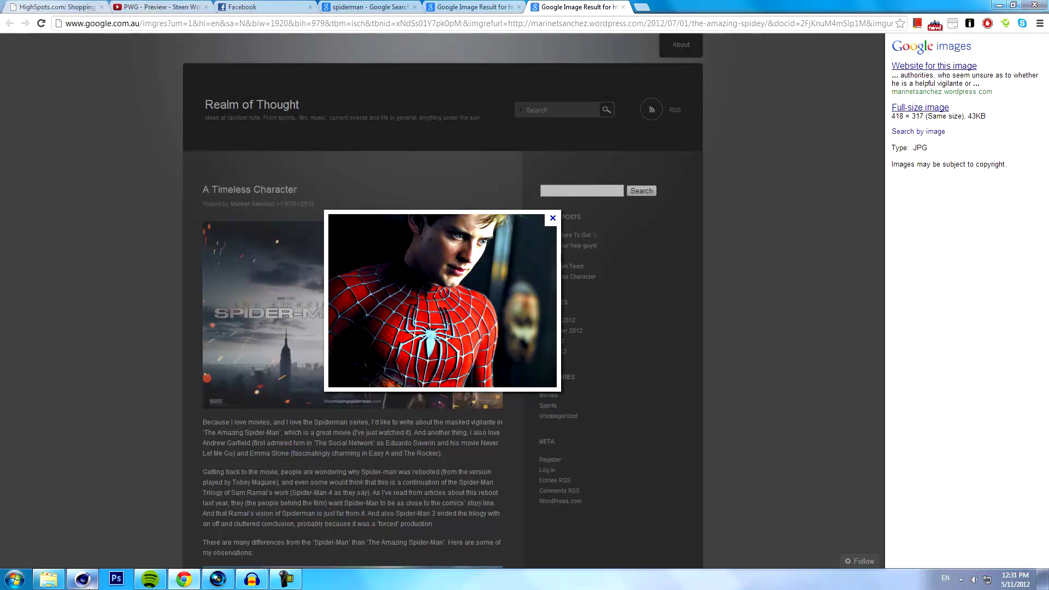
Return to Cinema 4D and delete both toruses from the Atom Array.
left_click(82, 579)
left_click_drag(724, 50, 696, 84)
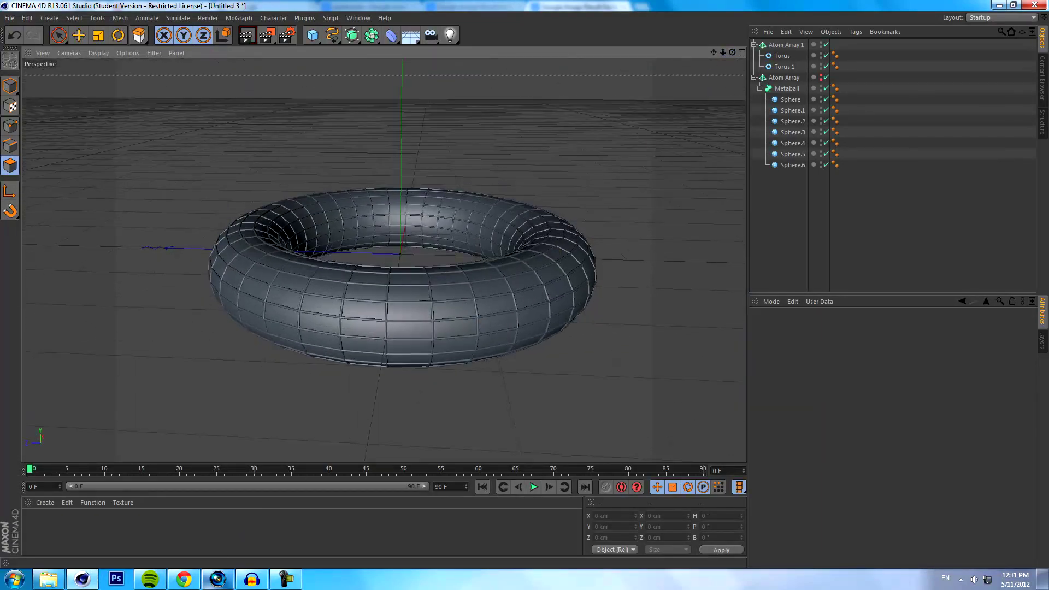
left_click(184, 579)
left_click(184, 579)
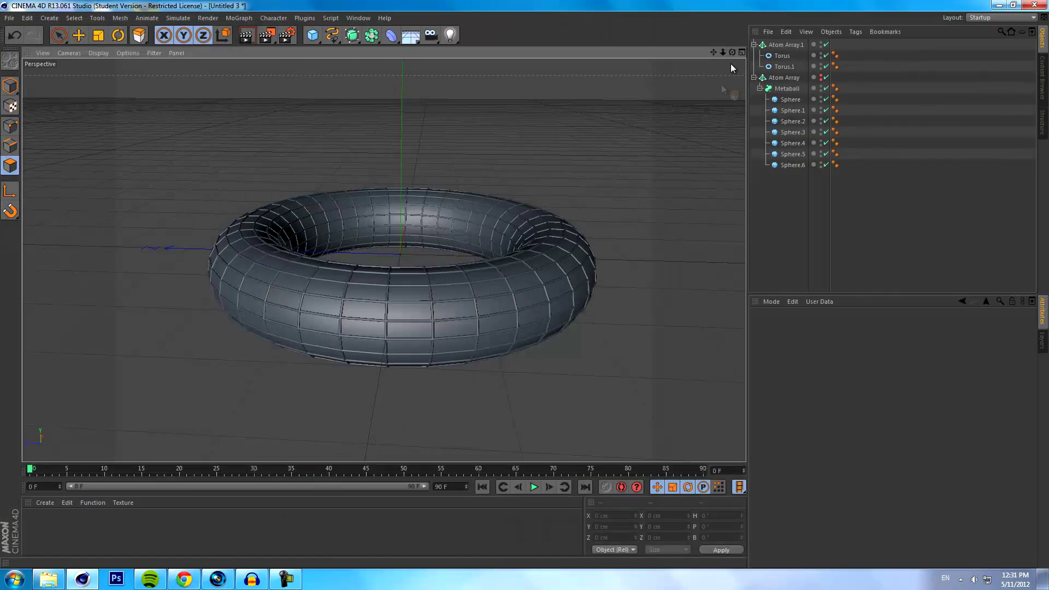
left_click(786, 69)
key("Delete")
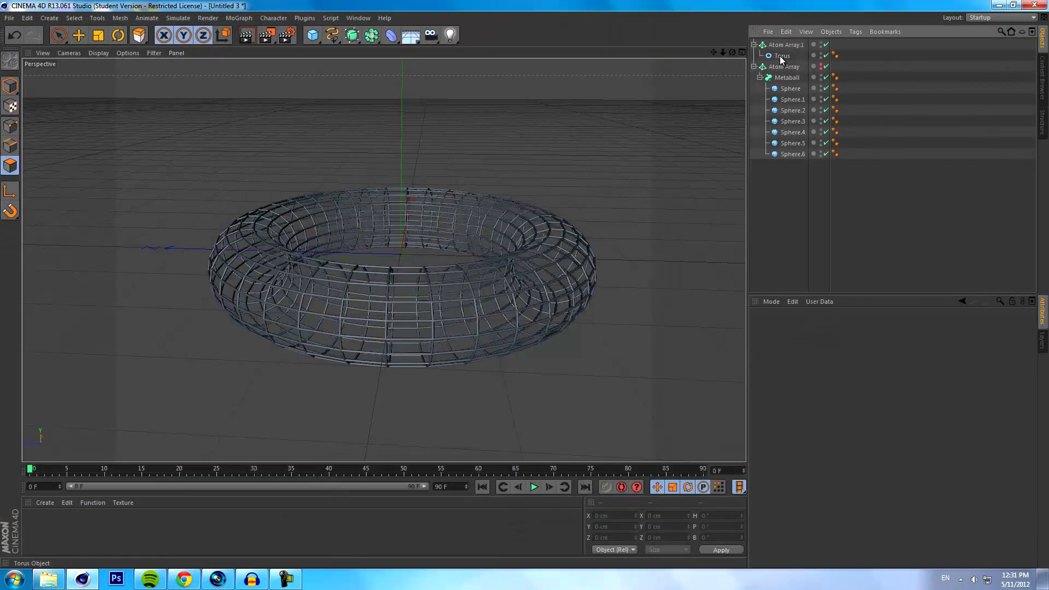
left_click(780, 58)
key("Delete")
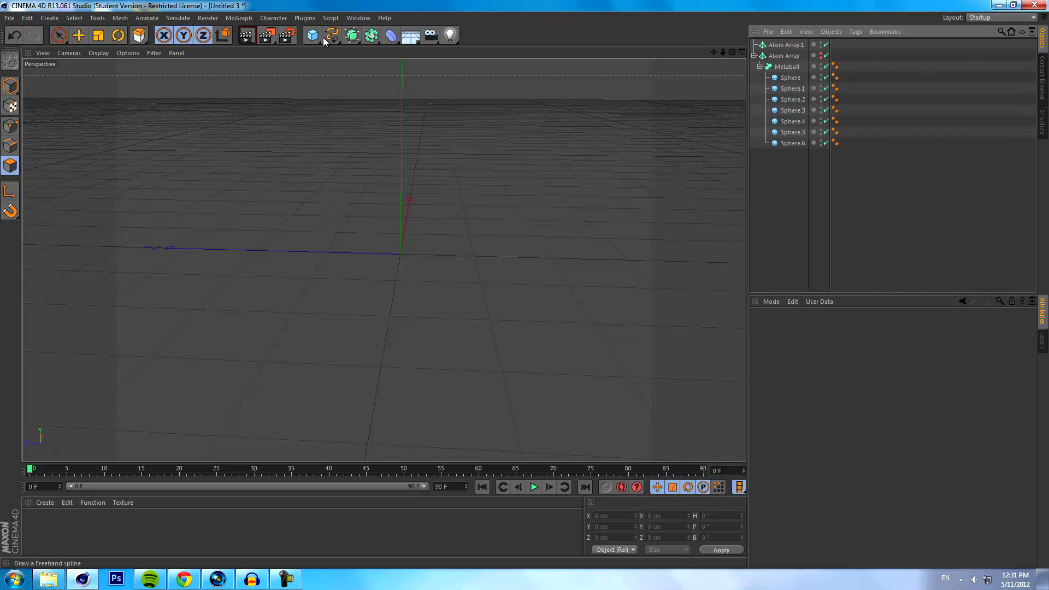
Add a Figure object and set its segments to 10.
left_click_drag(313, 36, 471, 109)
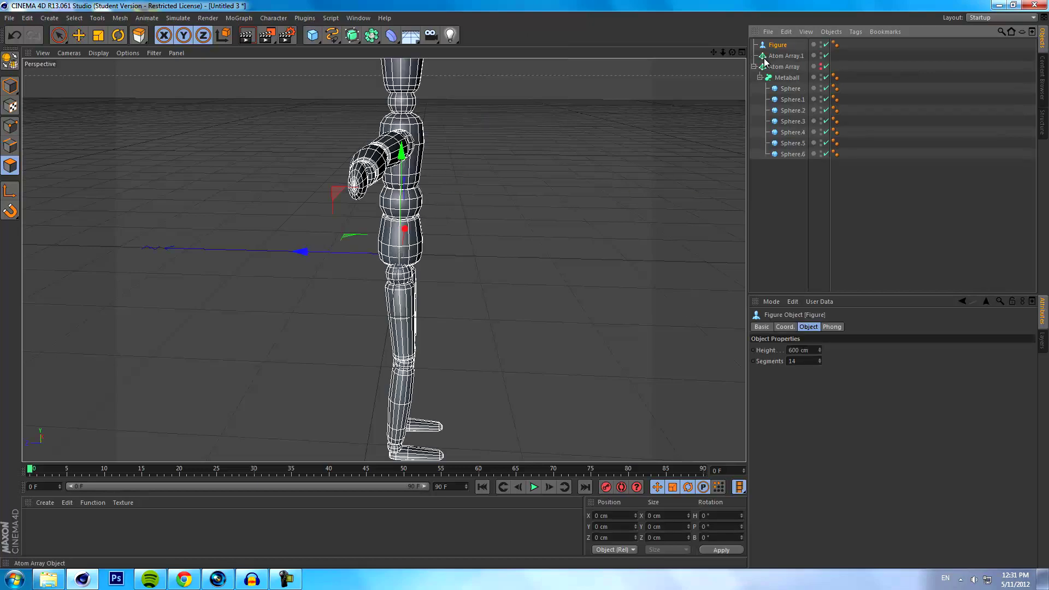
left_click_drag(731, 52, 745, 104)
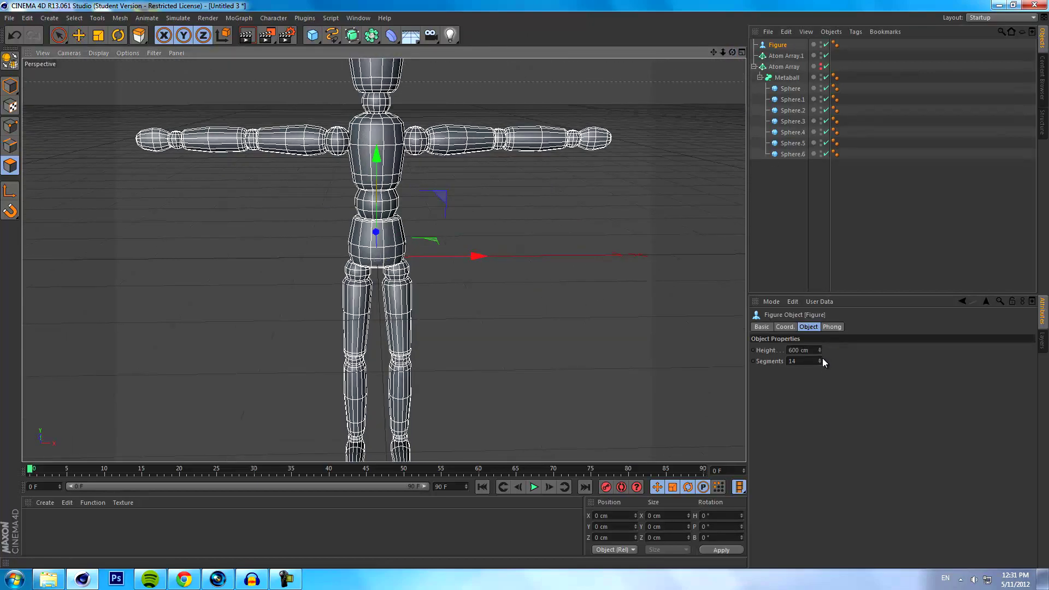
left_click_drag(821, 359, 823, 361)
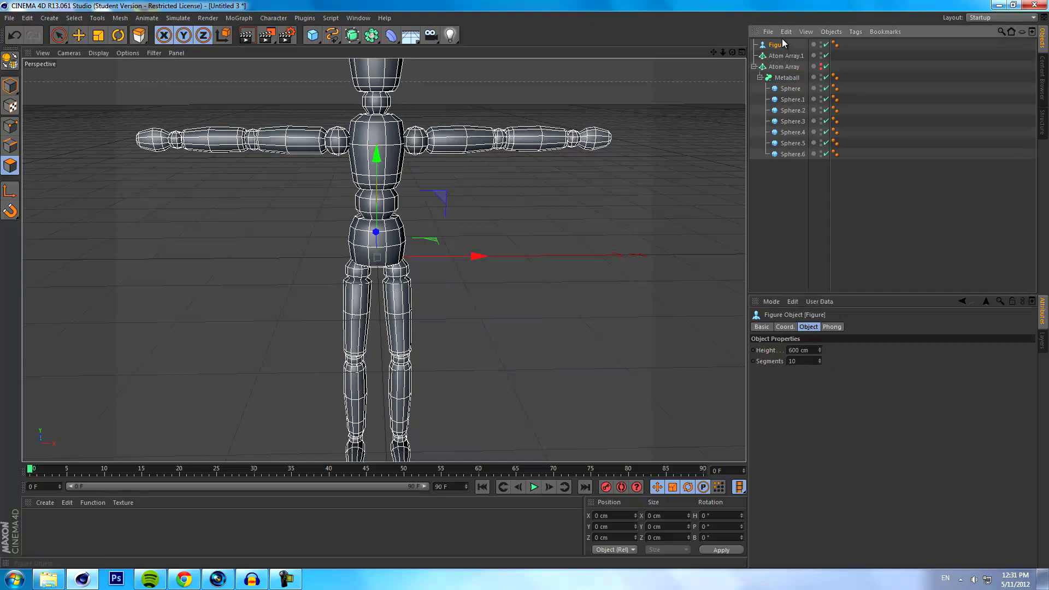
Nest the figure inside the empty Atom Array, duplicate it there, and clear the selection.
left_click_drag(784, 44, 787, 56)
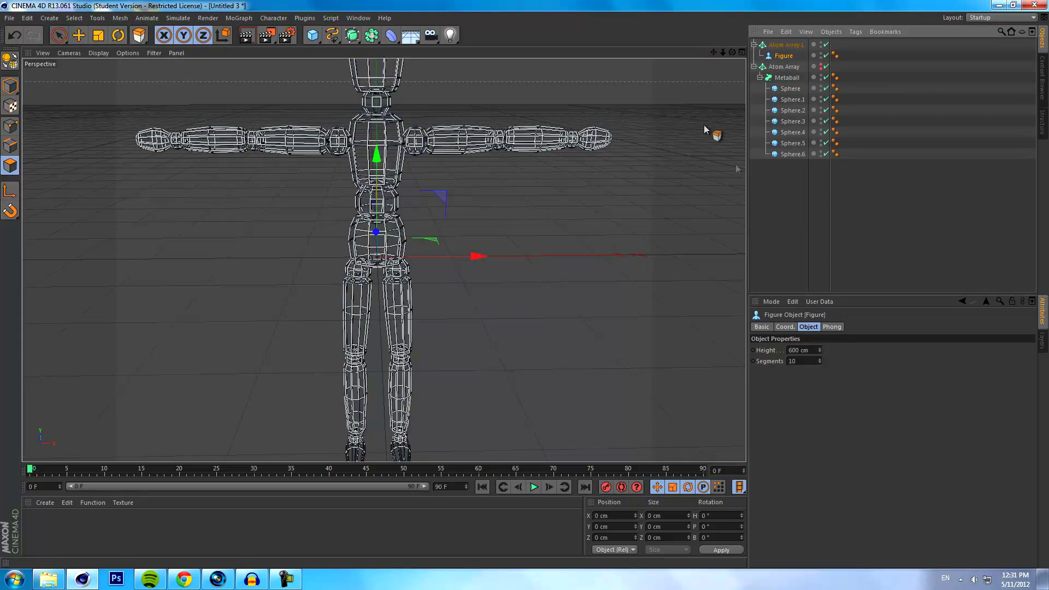
left_click(818, 187)
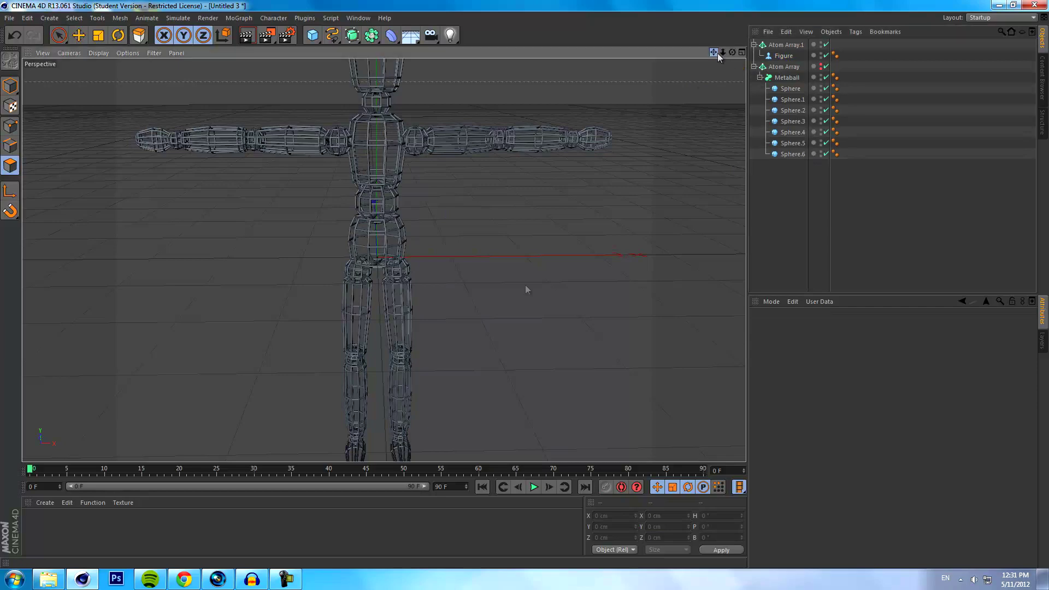
left_click_drag(718, 55, 524, 285)
left_click_drag(776, 56, 776, 61, "ctrl")
left_click(802, 238)
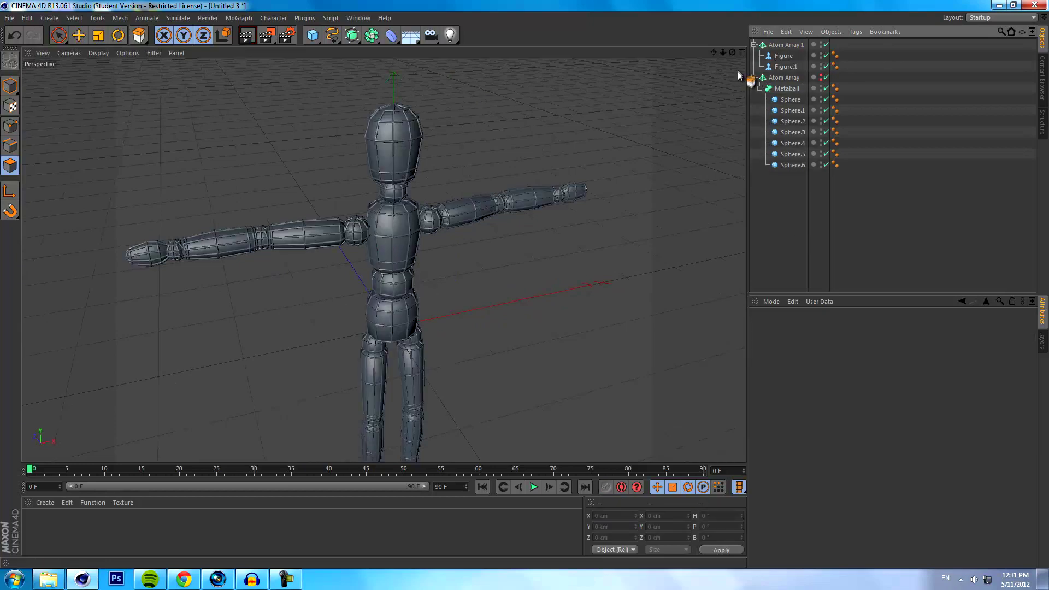
Apply a new default material to the figure's Atom Array and move the duplicate figure out of the array.
double_click(182, 541)
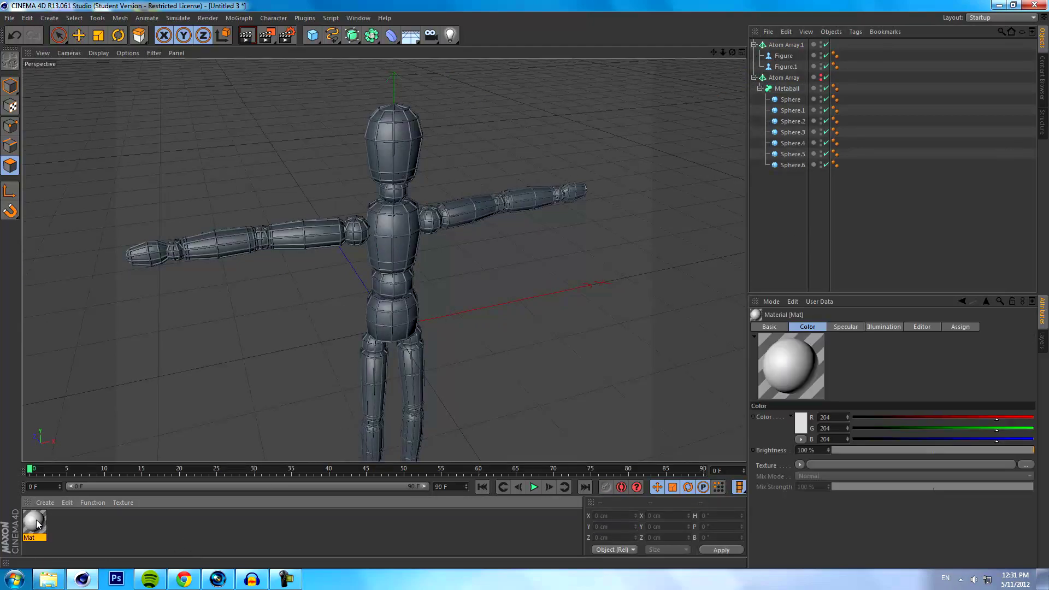
left_click_drag(34, 523, 394, 121)
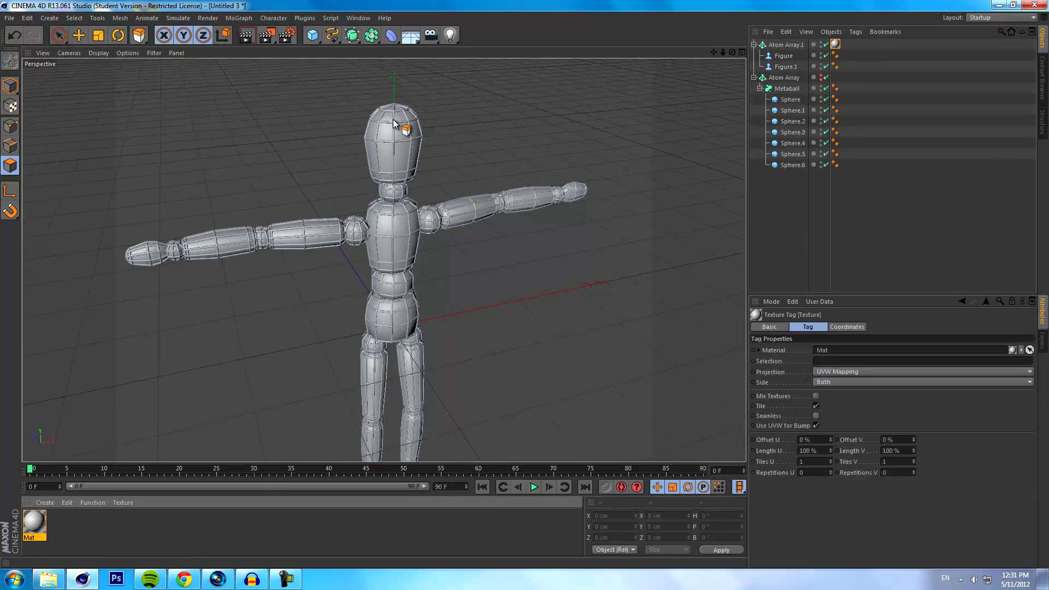
mouse_move(840, 45)
left_mouse_down()
mouse_move(847, 54)
mouse_move(837, 44)
left_mouse_up()
left_click_drag(773, 67, 779, 74)
left_click(780, 67)
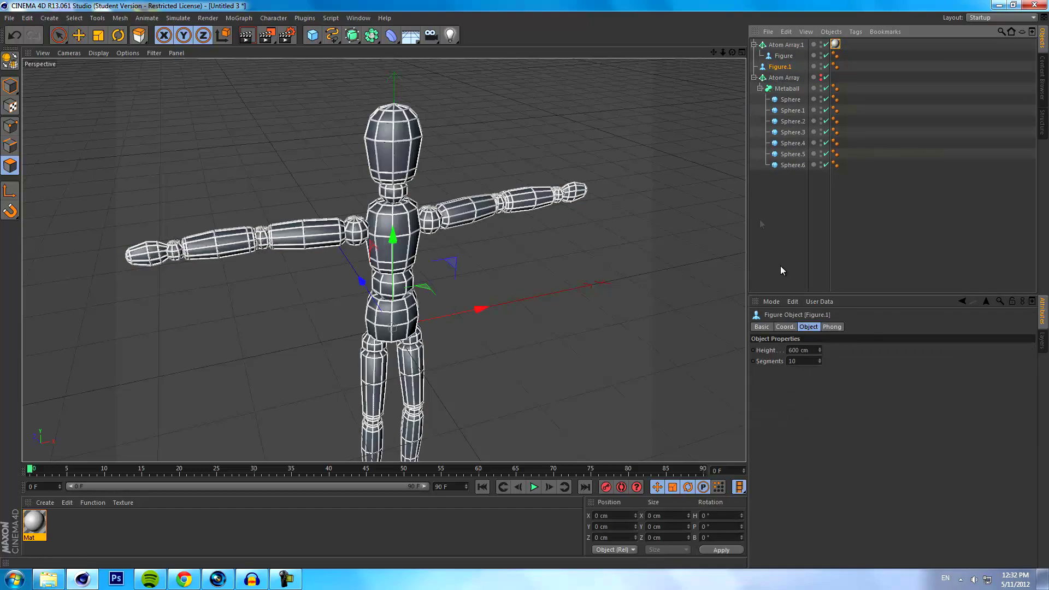
Create a second material and set its color to pure red (R 255, G 0, B 0).
double_click(56, 524)
double_click(55, 524)
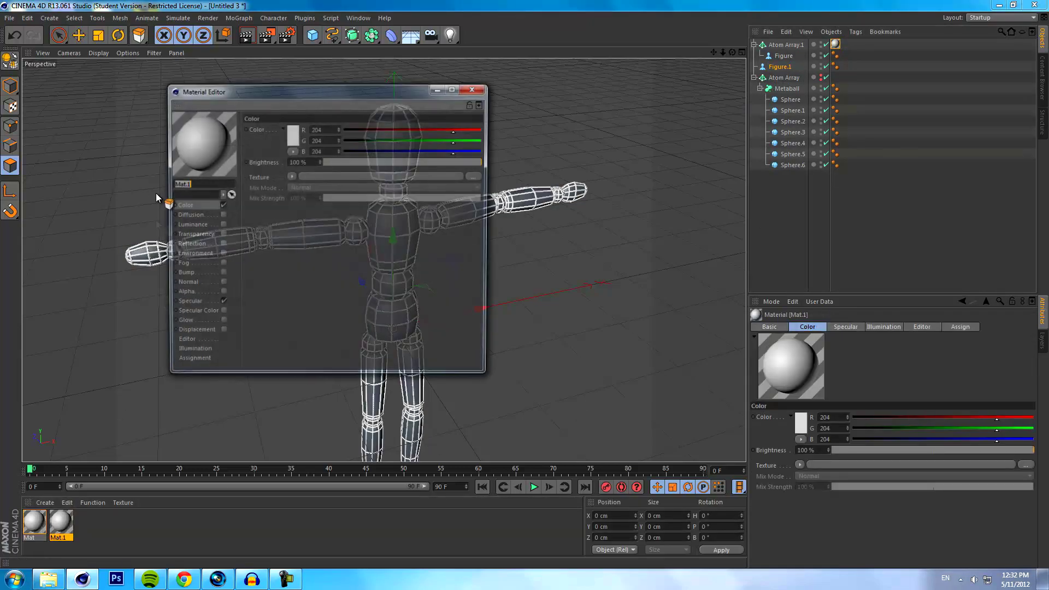
left_click(297, 137)
left_click(299, 104)
left_click(272, 191)
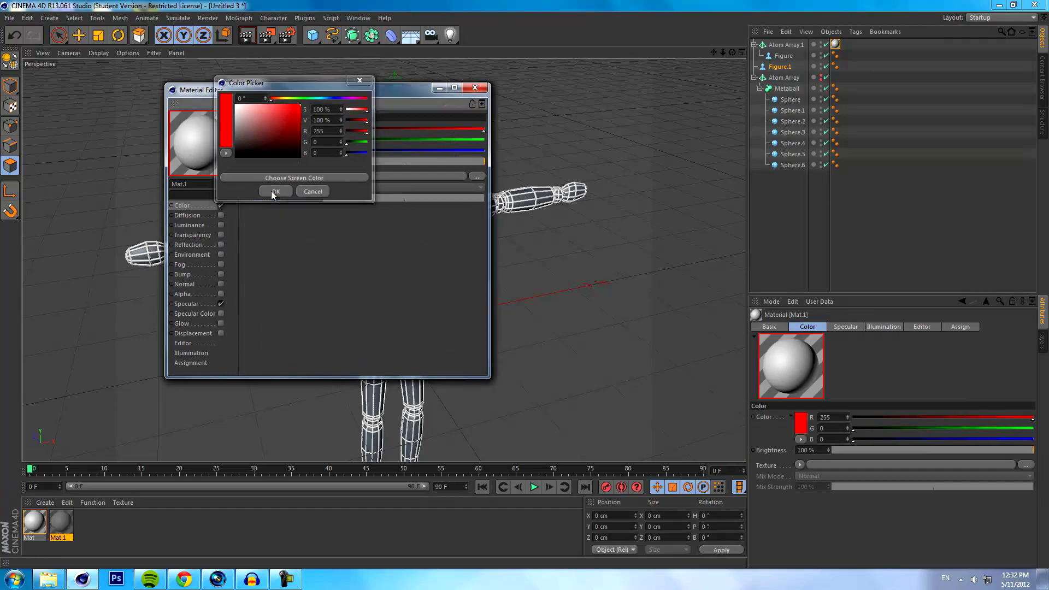
left_click(475, 88)
Apply the red material to the duplicate figure outside the Atom Array and clear the selection.
left_click_drag(65, 520, 409, 167)
left_click(831, 273)
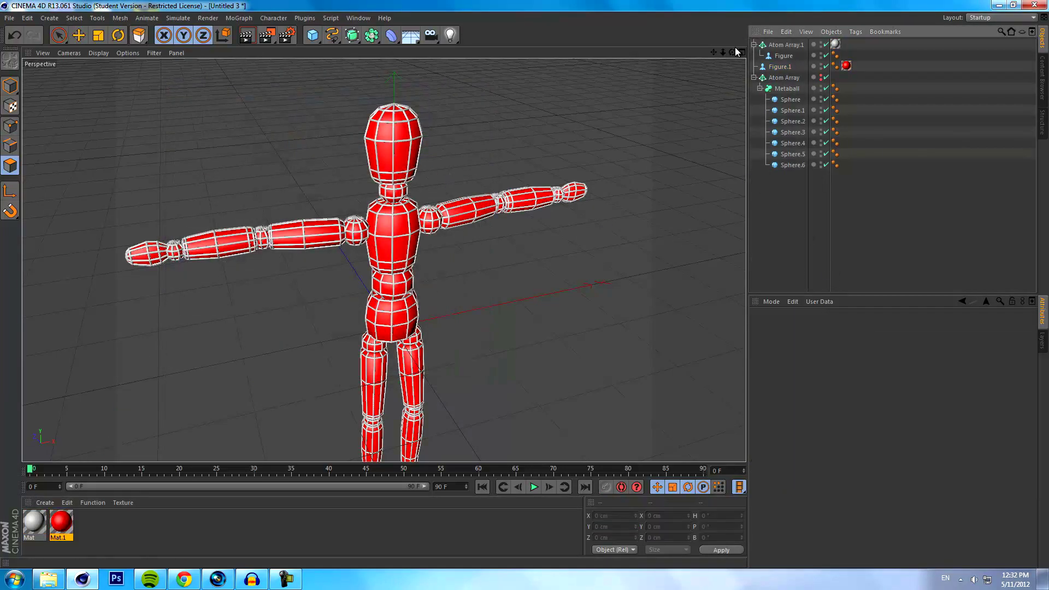
mouse_move(733, 52)
left_mouse_down()
mouse_move(526, 288)
mouse_move(732, 54)
left_mouse_up()
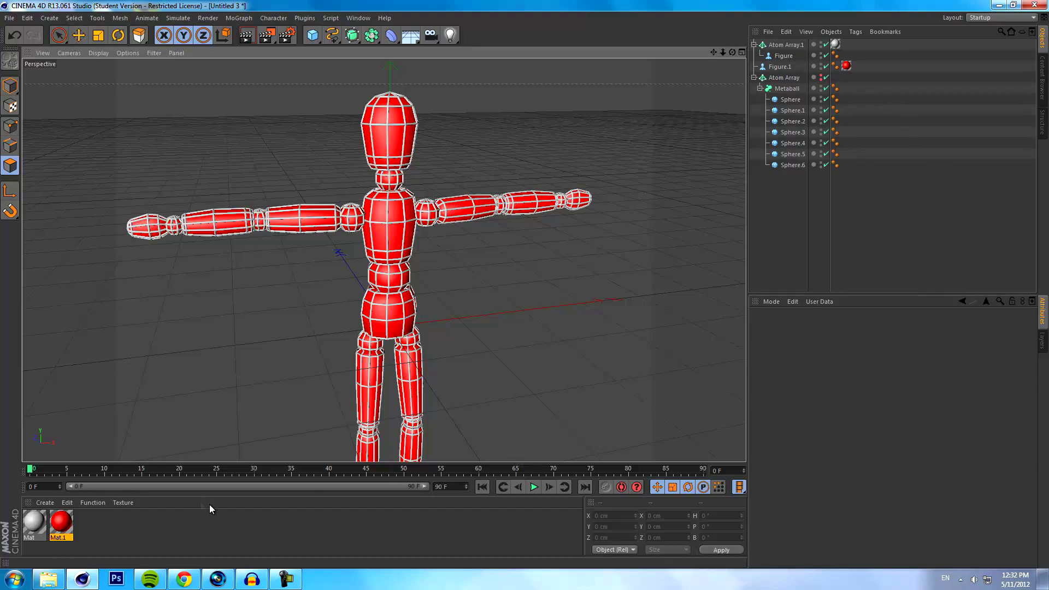
left_click(285, 580)
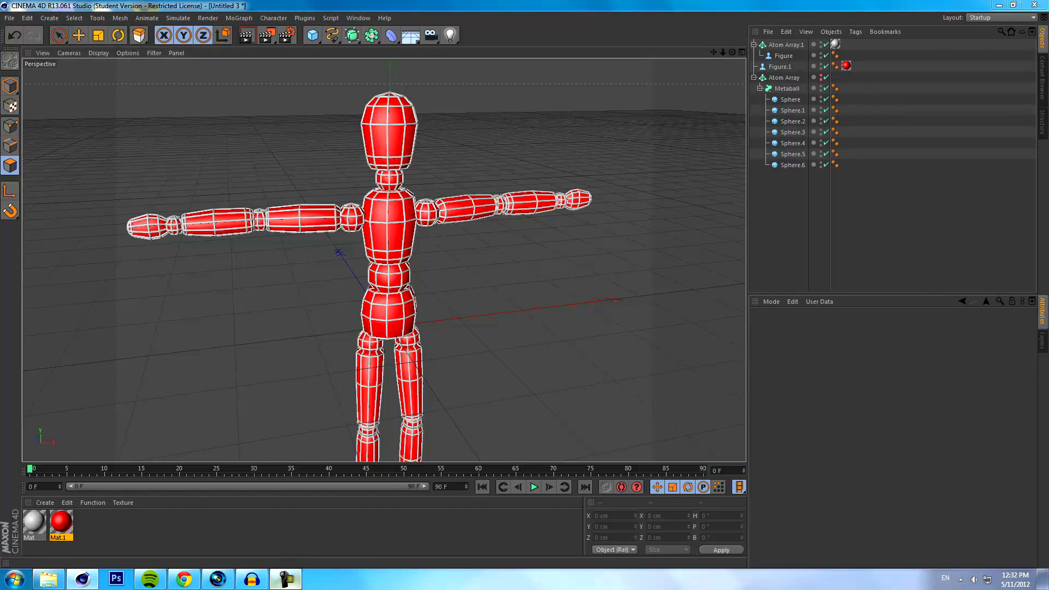
left_click(286, 581)
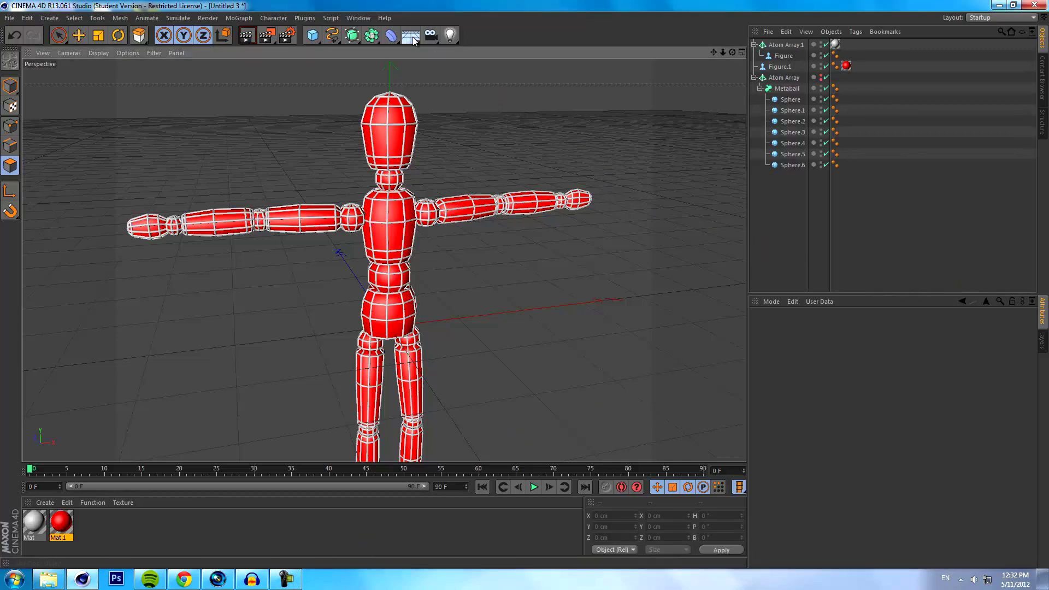
Switch to the open document Untitled 2 containing the Symmetry cube.
left_click(363, 17)
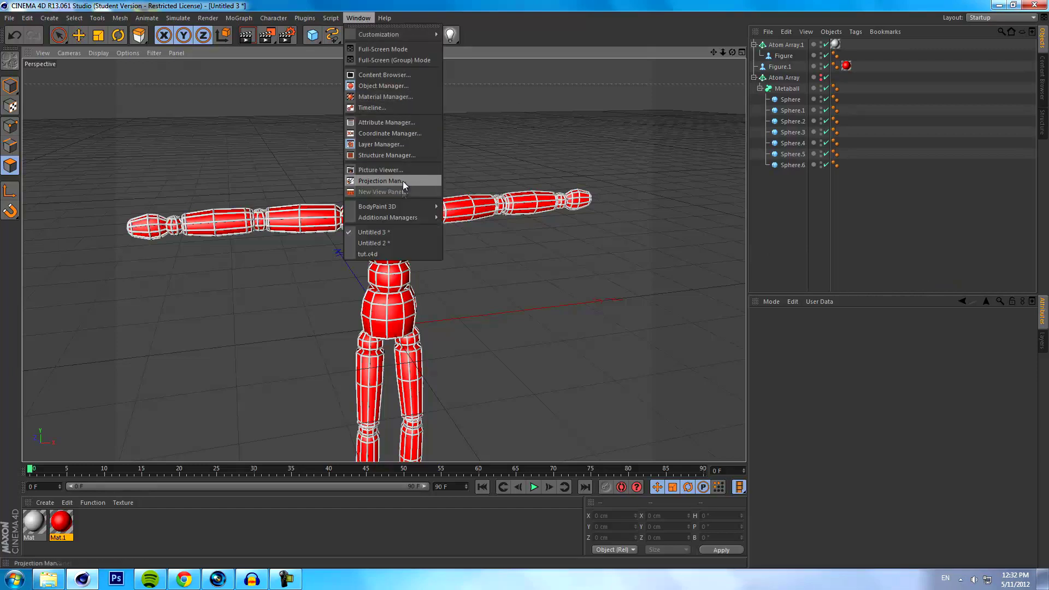
left_click(380, 247)
left_click(922, 193)
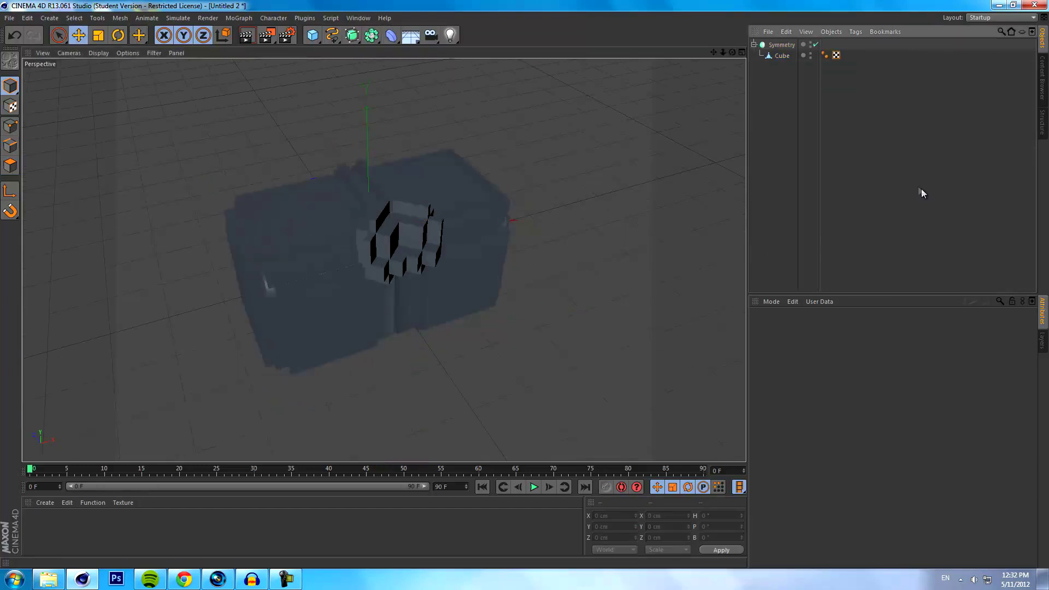
In the open document Untitled 3, show the metaball's Atom Array and hide both the figure's Atom Array and the red duplicate figure.
left_click(365, 18)
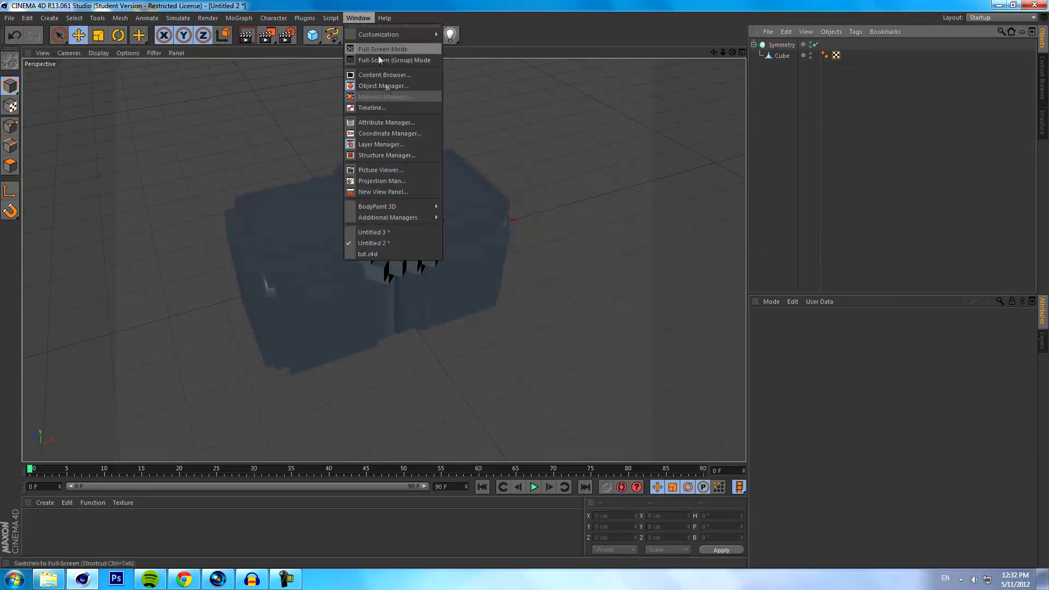
left_click(389, 233)
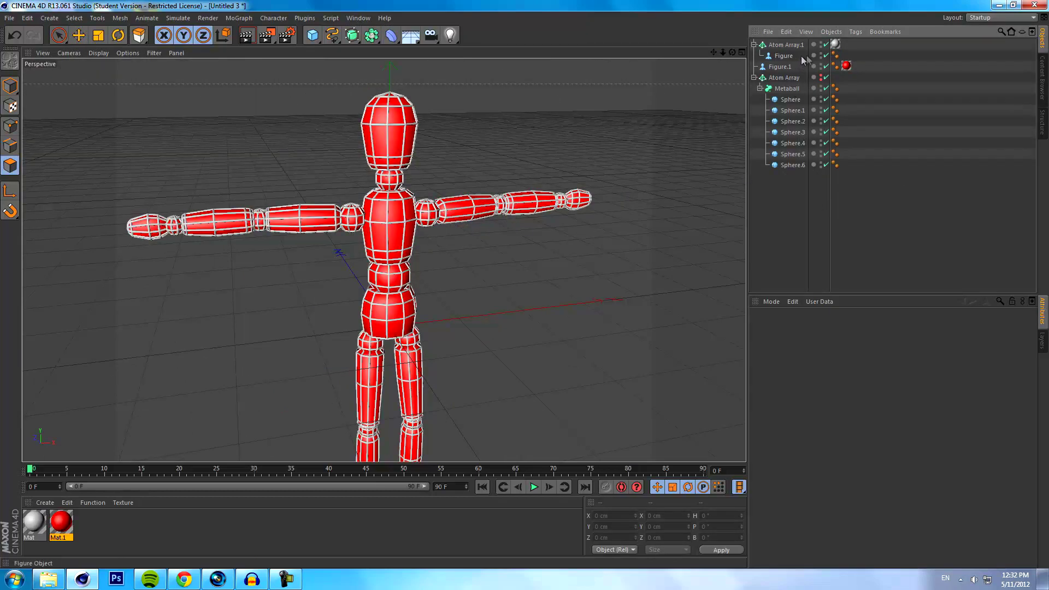
left_click(822, 78)
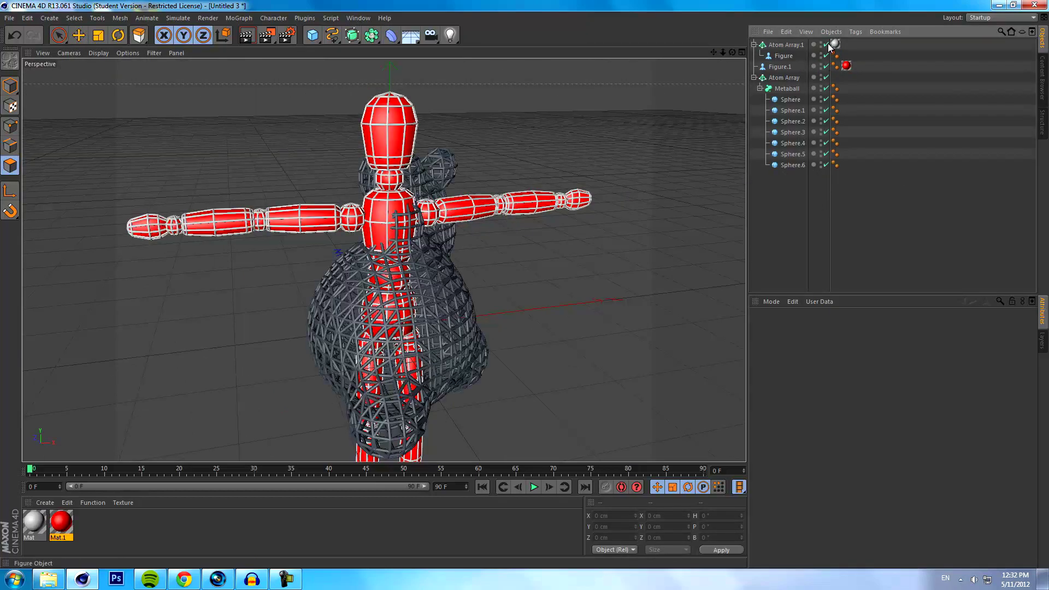
left_click(821, 45)
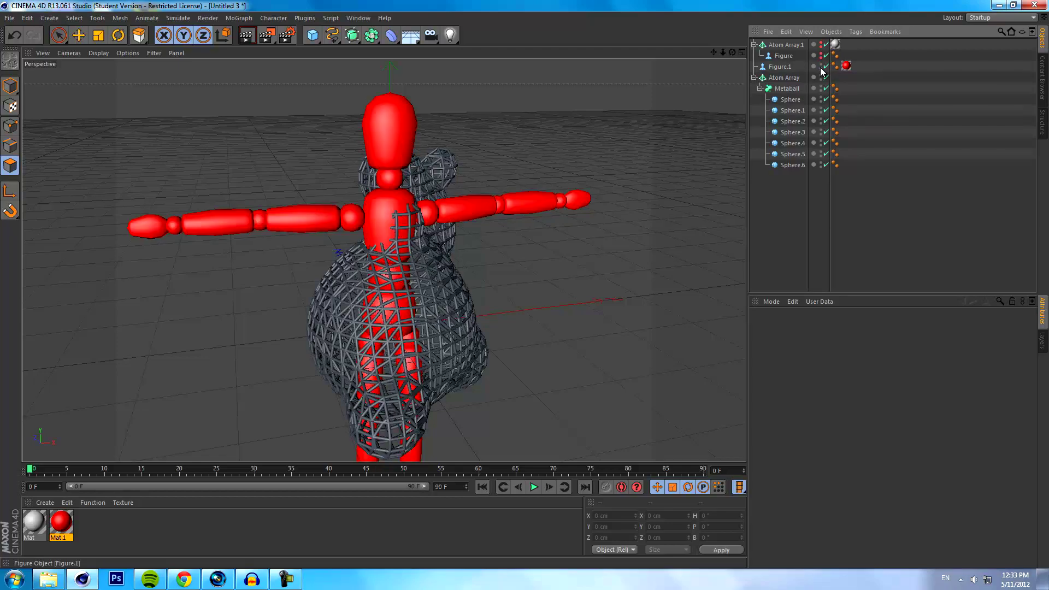
left_click(821, 66)
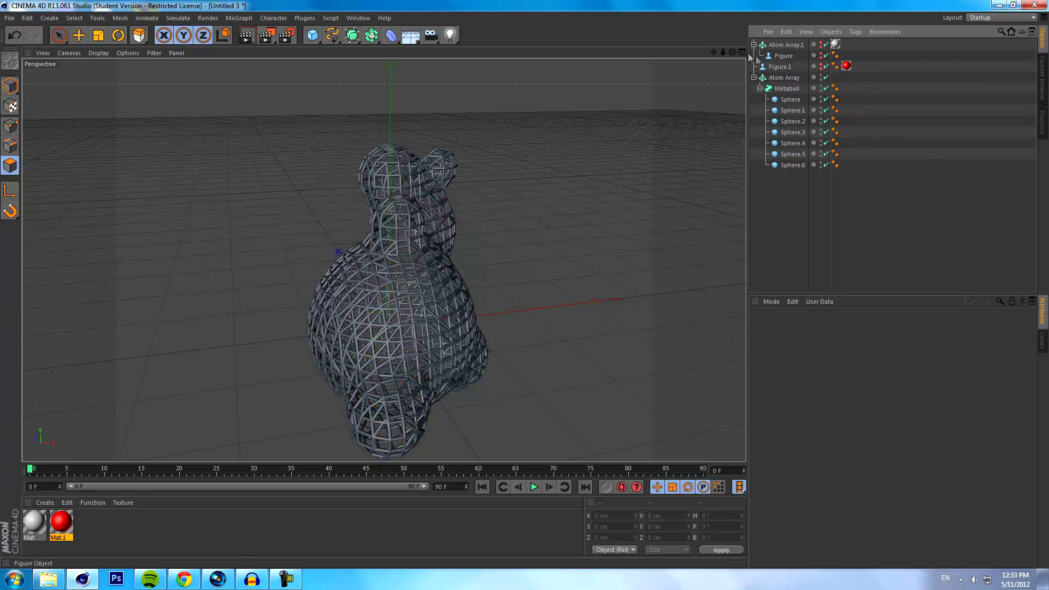
Move the Metaball object with its spheres out of the Atom Array to the top level of the object hierarchy.
left_click_drag(530, 285, 523, 284, "alt")
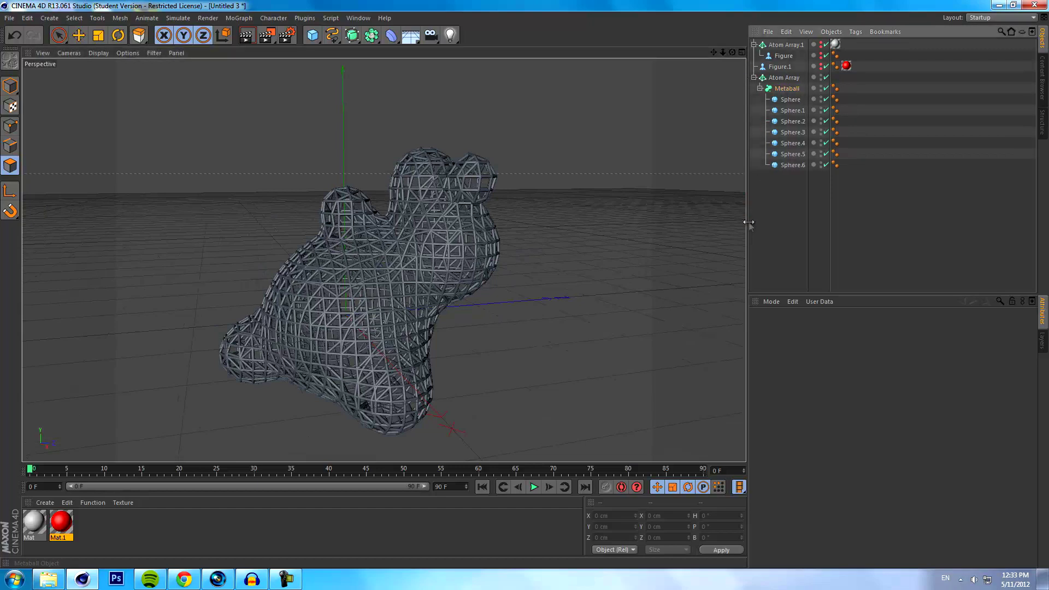
left_click(782, 89)
left_click_drag(776, 236, 777, 236)
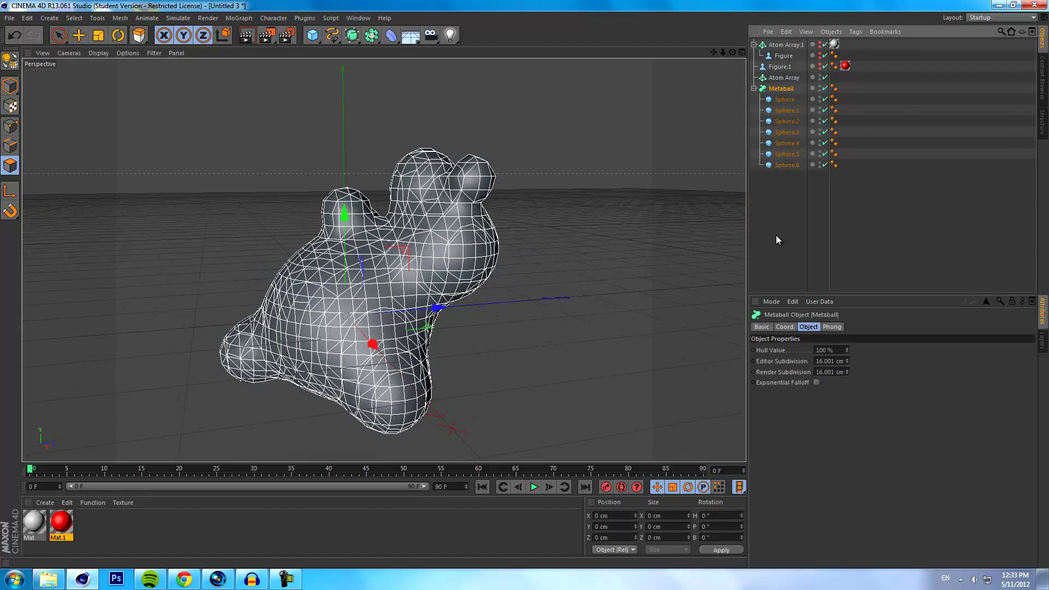